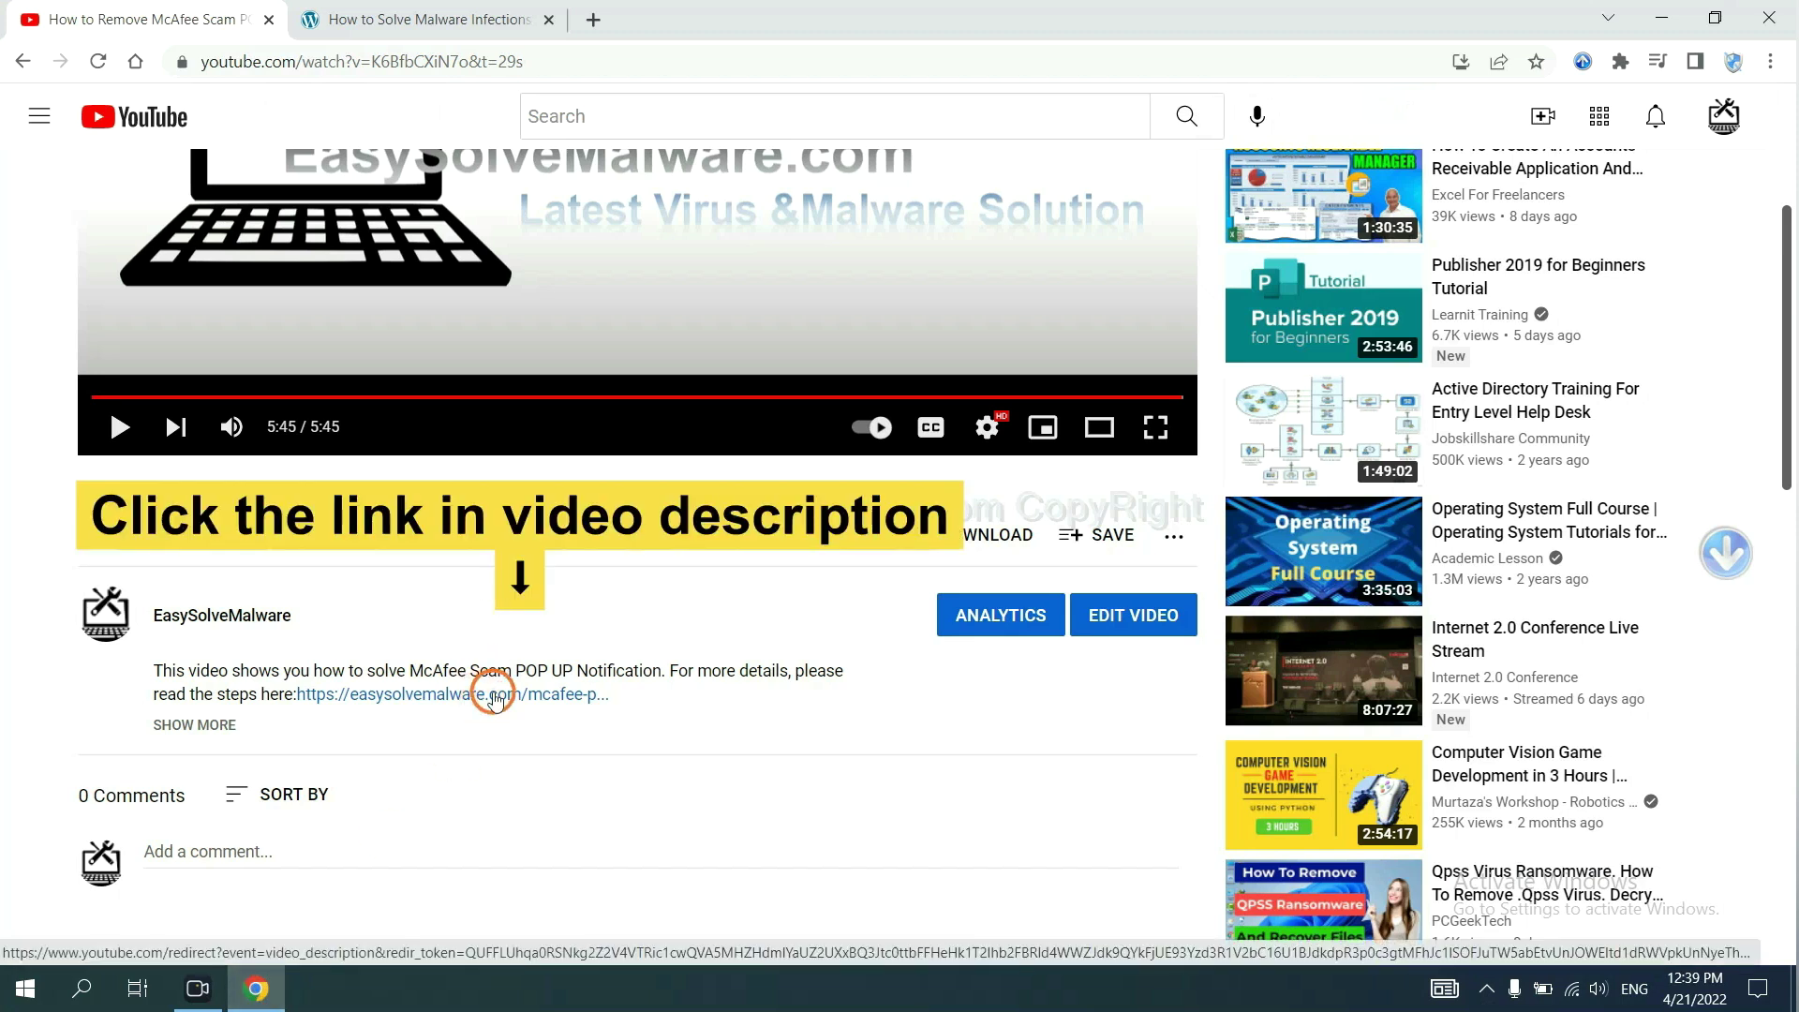
# Step: Download the SpyHunter for Windows installer from the malware removal guide page in Chrome
pyautogui.click(456, 18)
pyautogui.scroll(-3, 1777, 466)
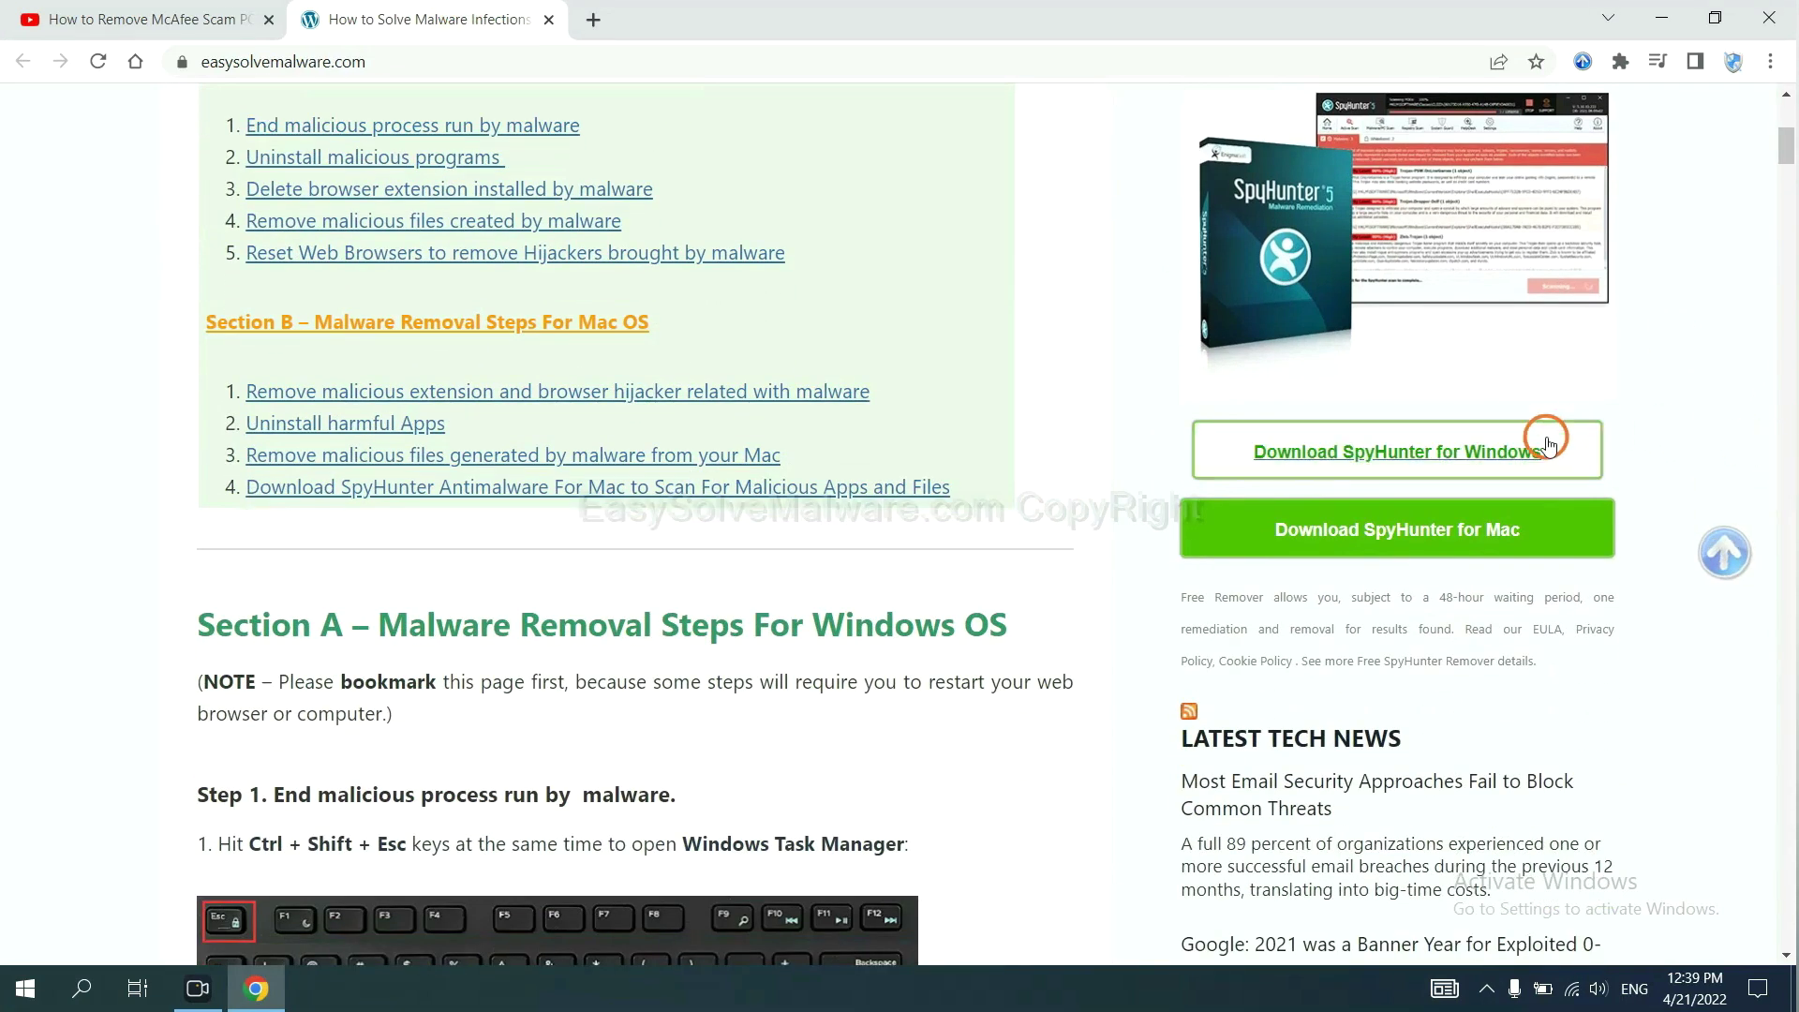
pyautogui.click(1522, 448)
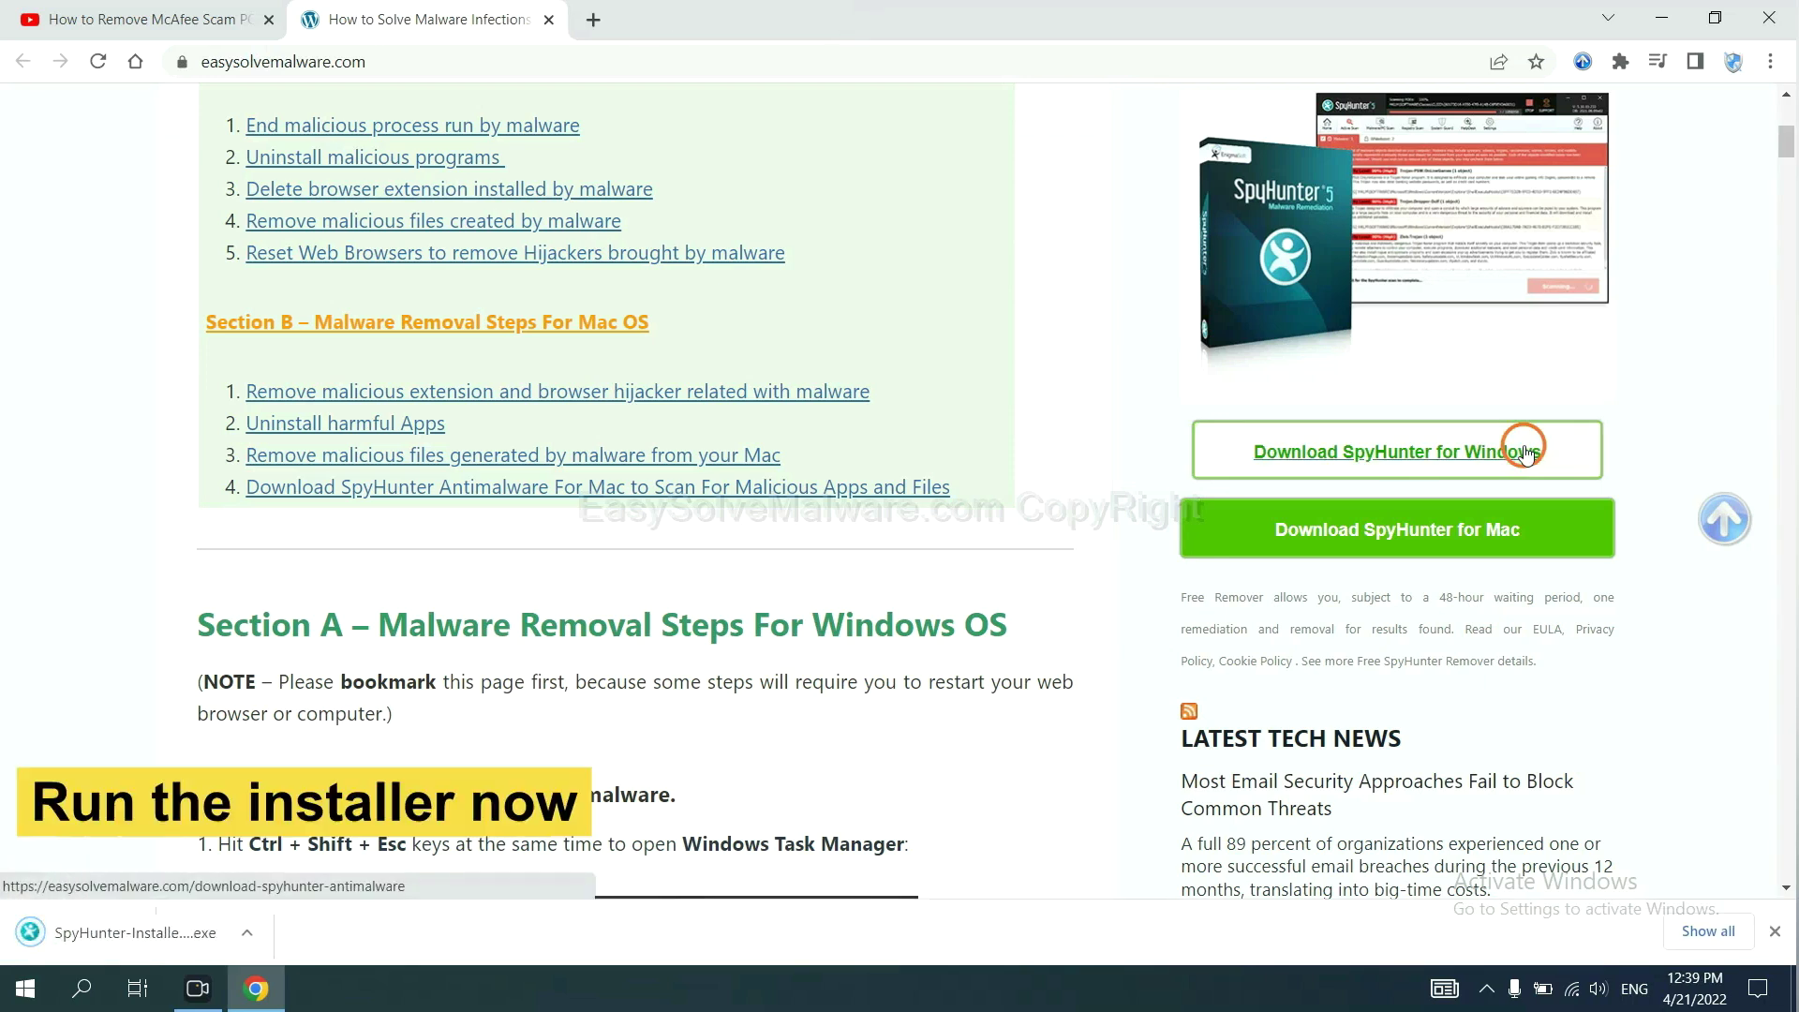
# Step: Run the downloaded installer, choose English, accept the EULA and Privacy Policy, and install SpyHunter 5
pyautogui.click(110, 934)
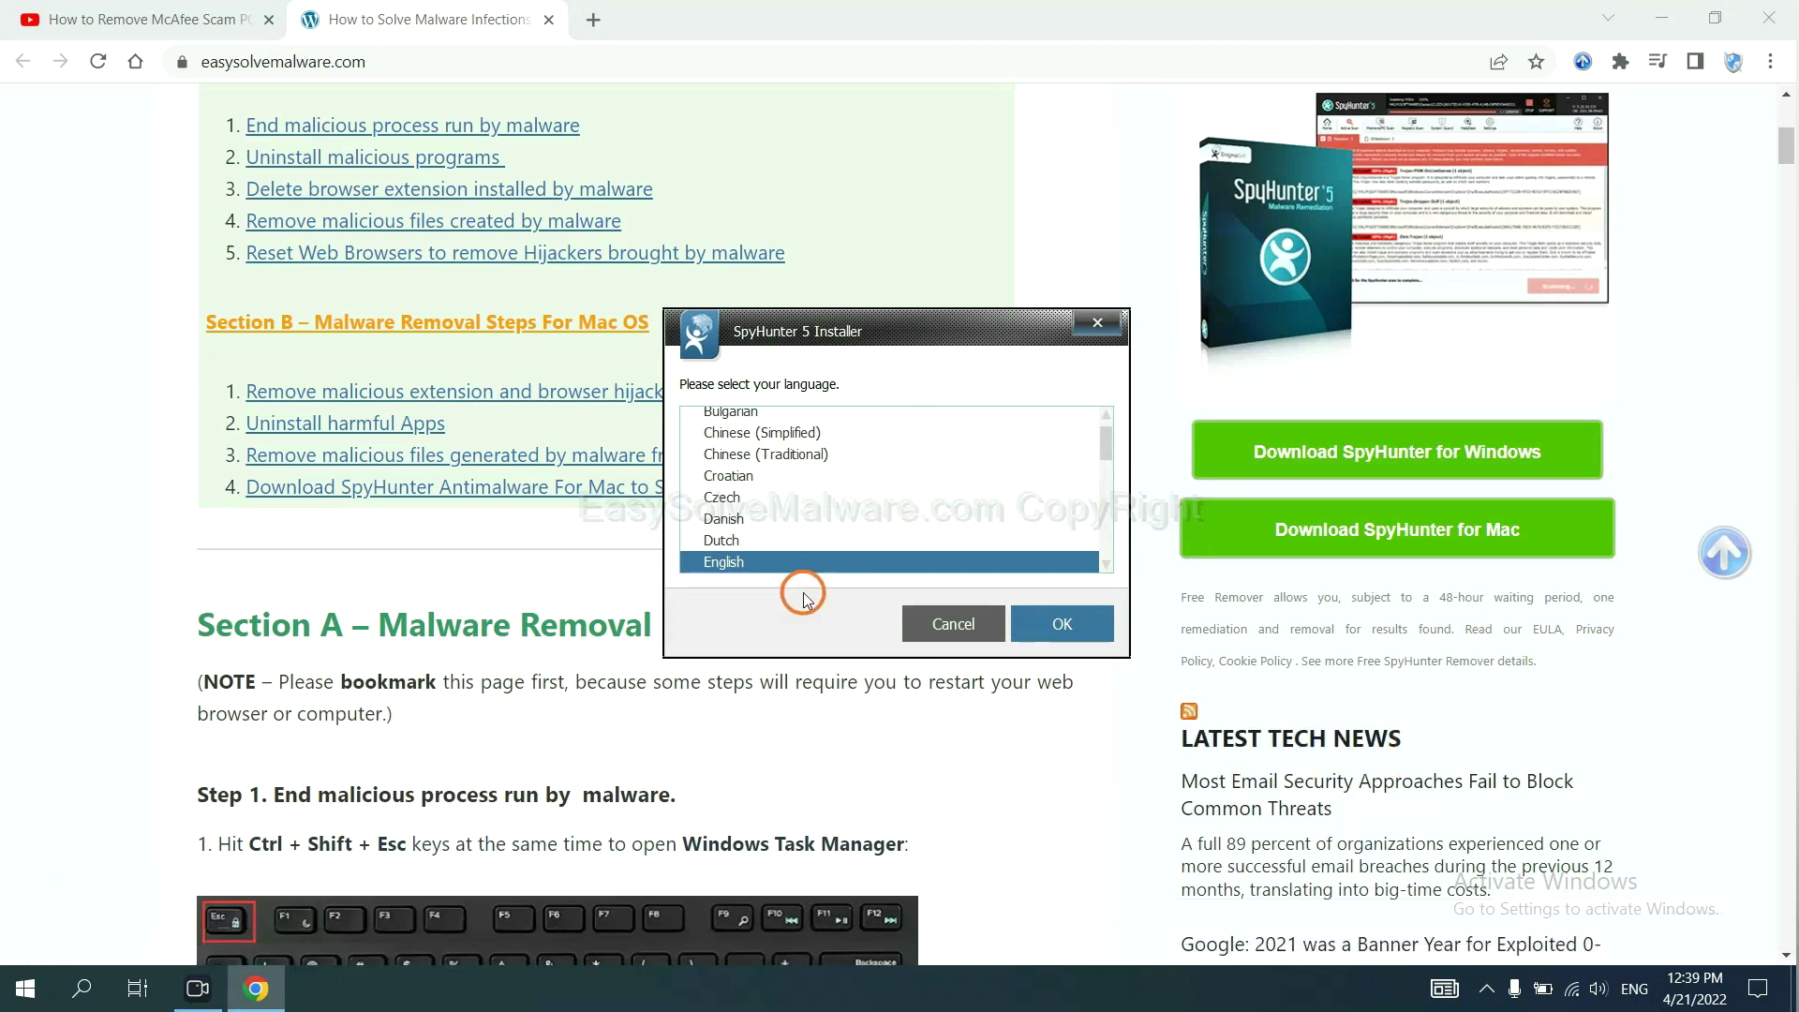
pyautogui.click(1028, 613)
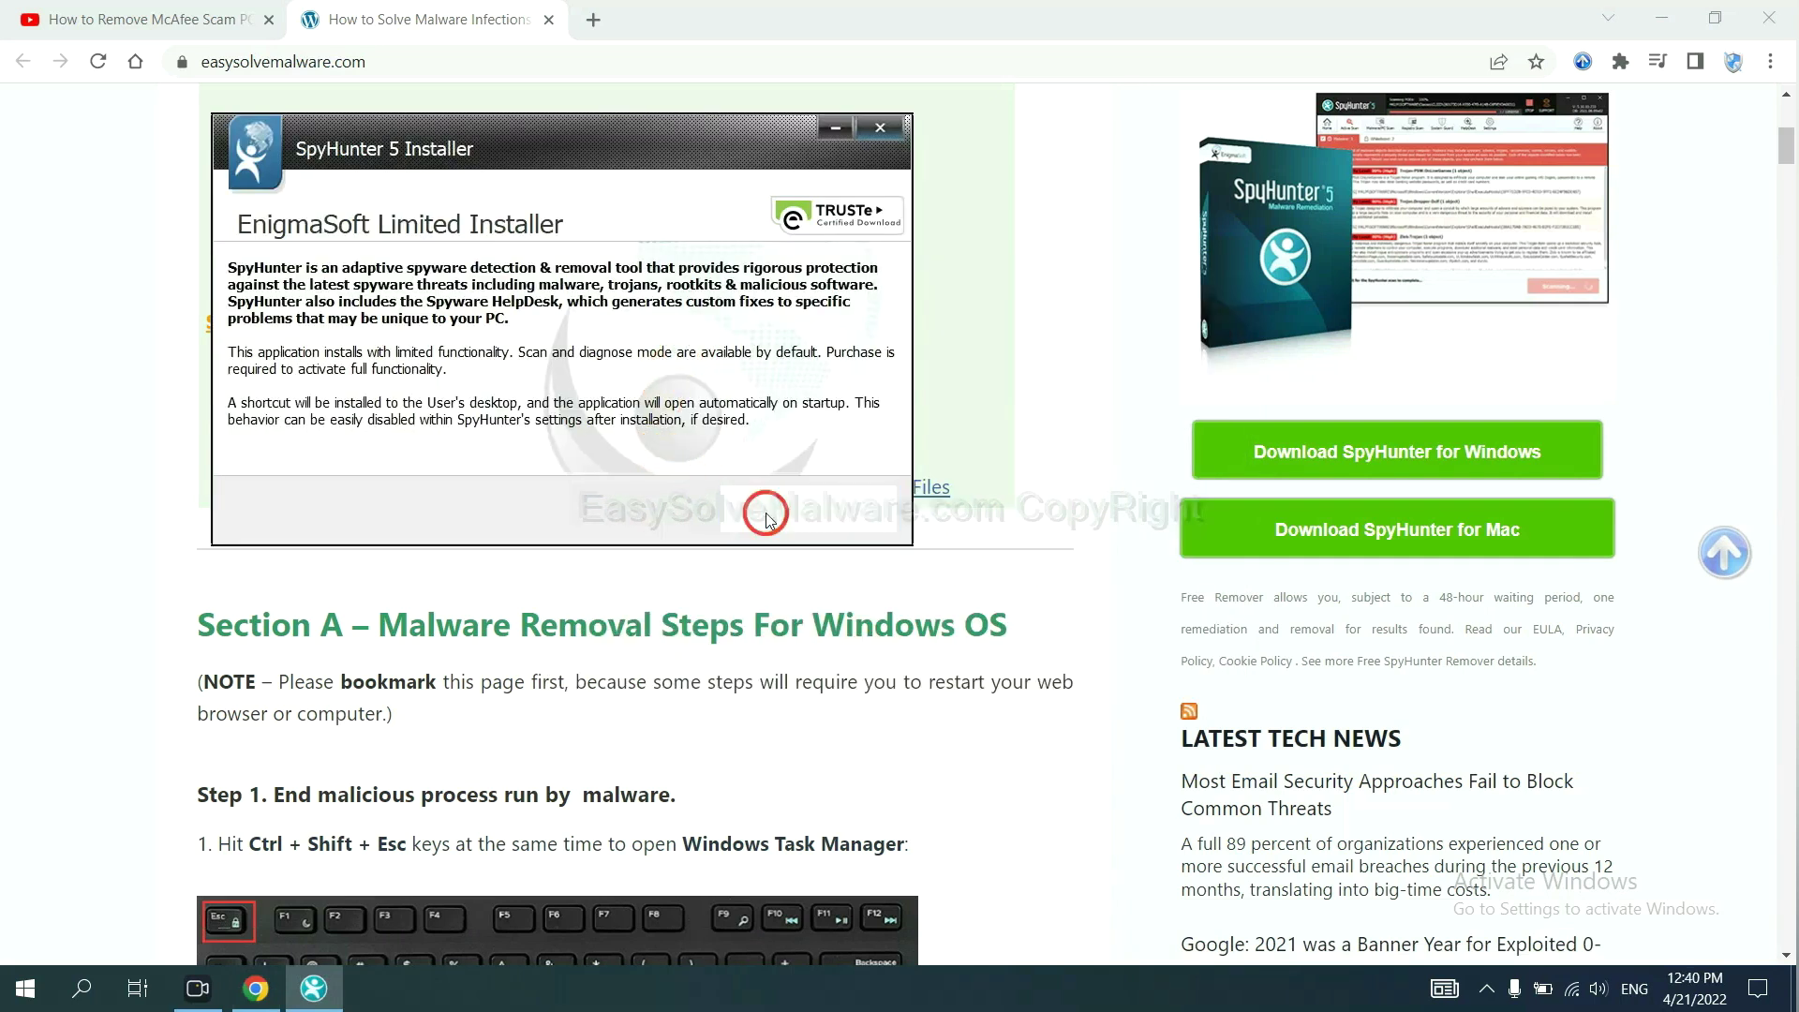
pyautogui.click(765, 511)
pyautogui.click(578, 452)
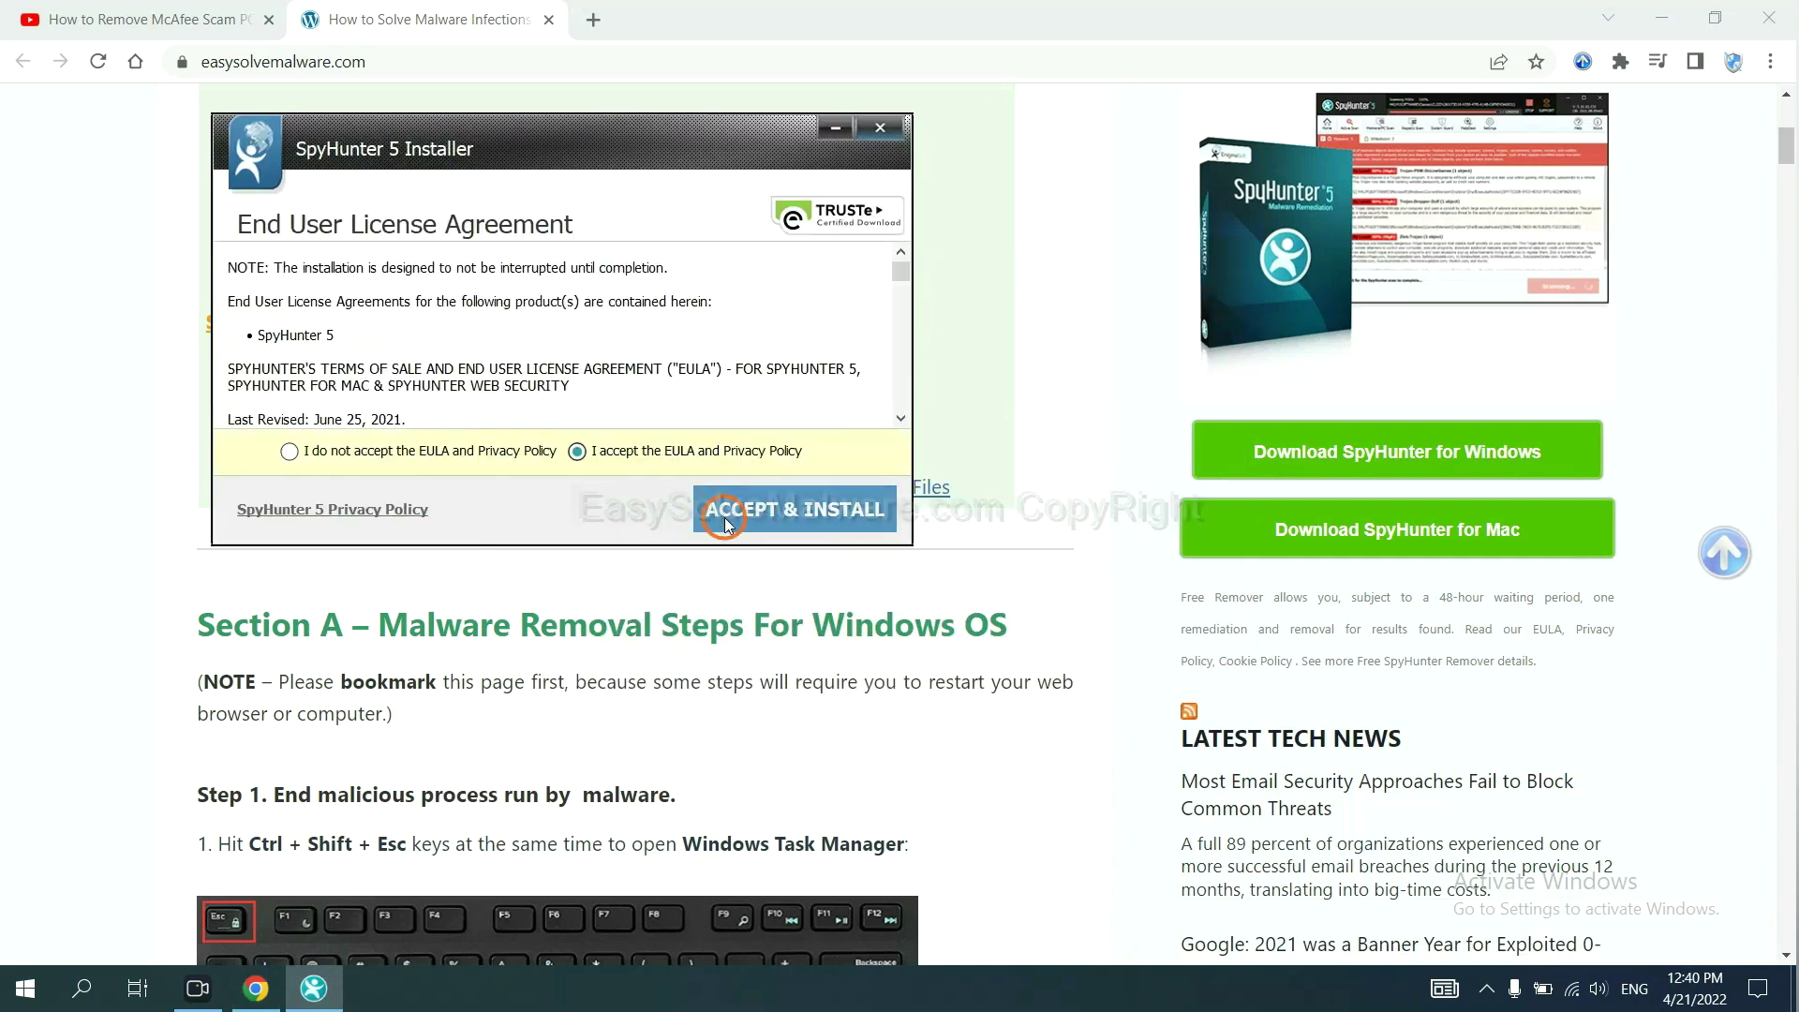
pyautogui.click(726, 518)
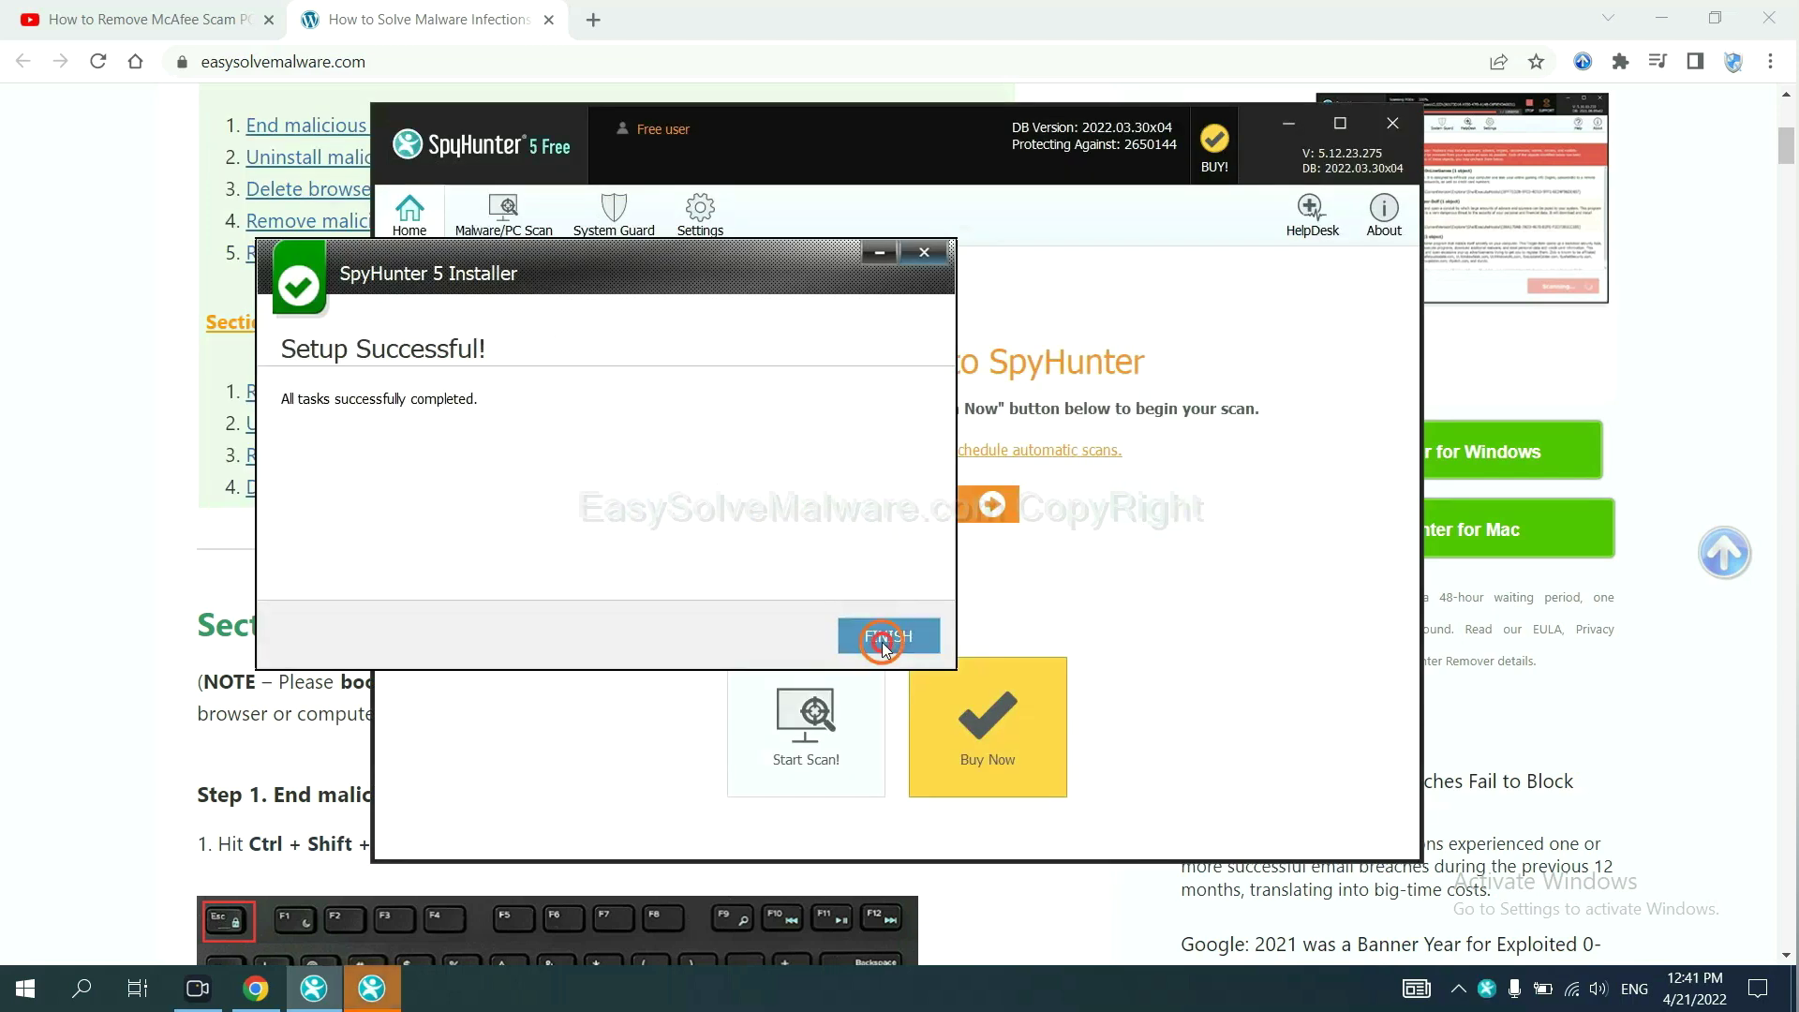
# Step: Finish SpyHunter setup, scan the PC, and move past the unknown objects list flagging remove360.bat
pyautogui.click(881, 634)
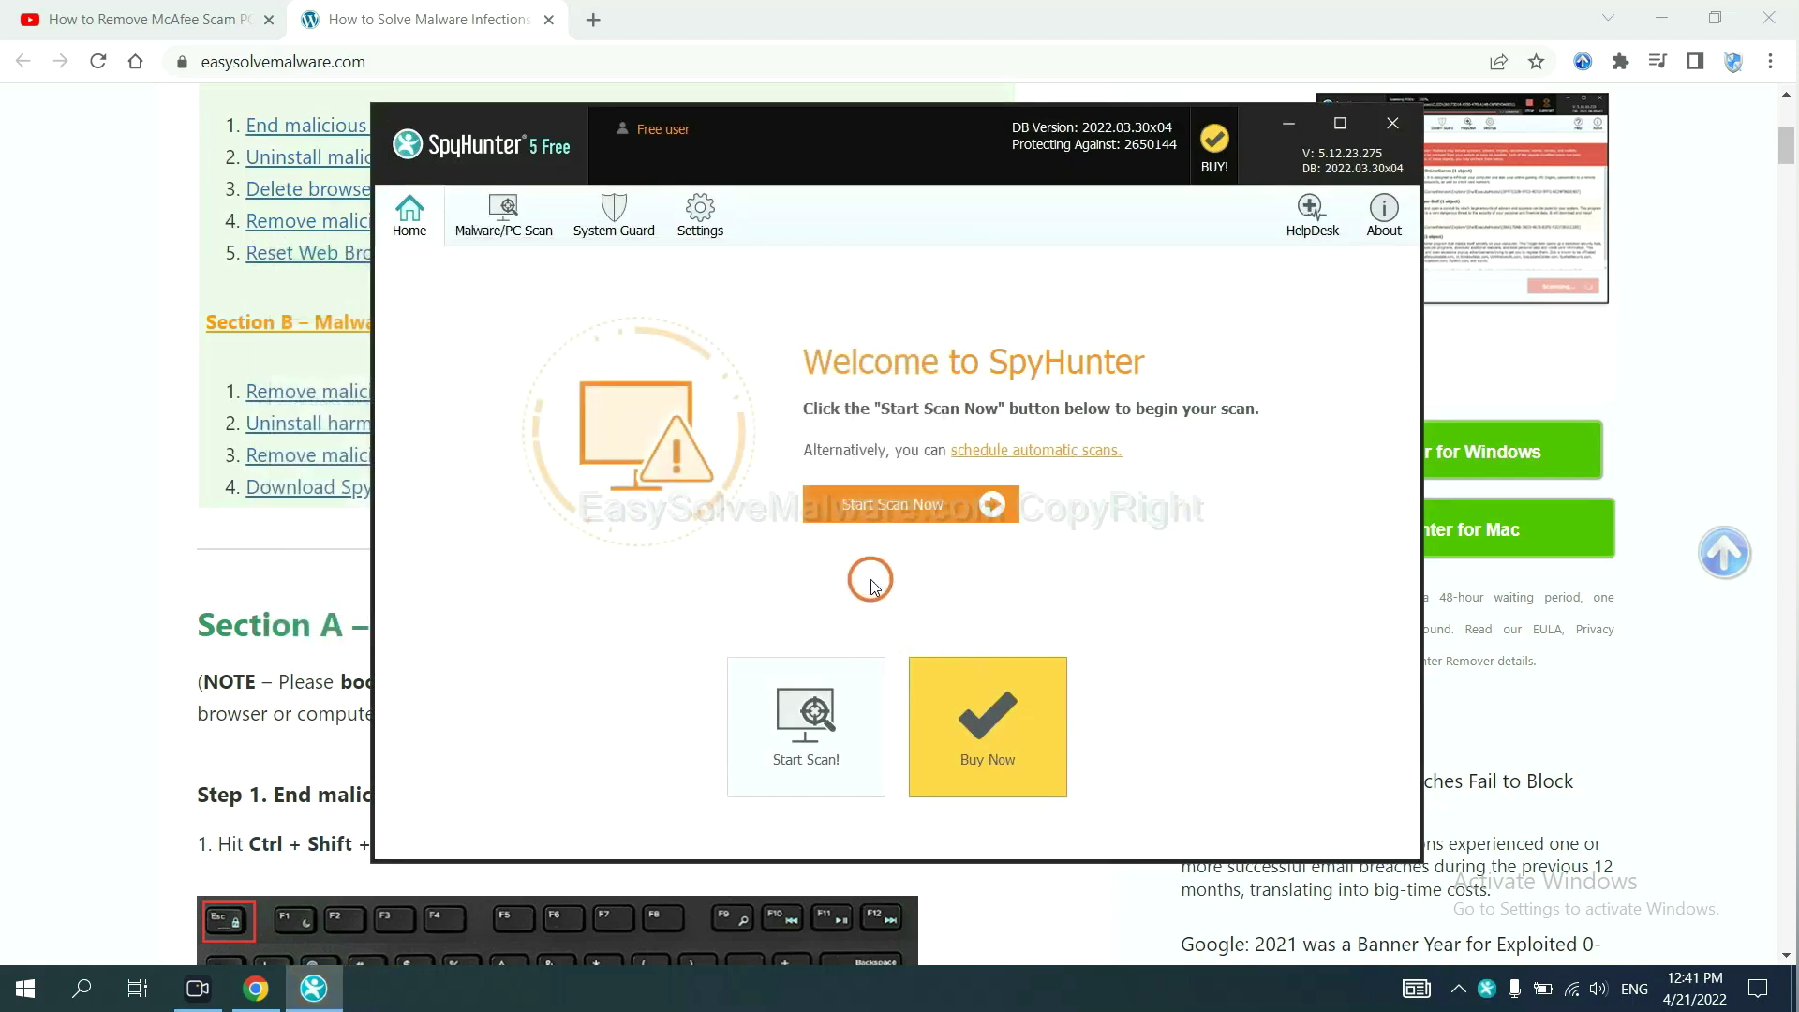
pyautogui.click(883, 512)
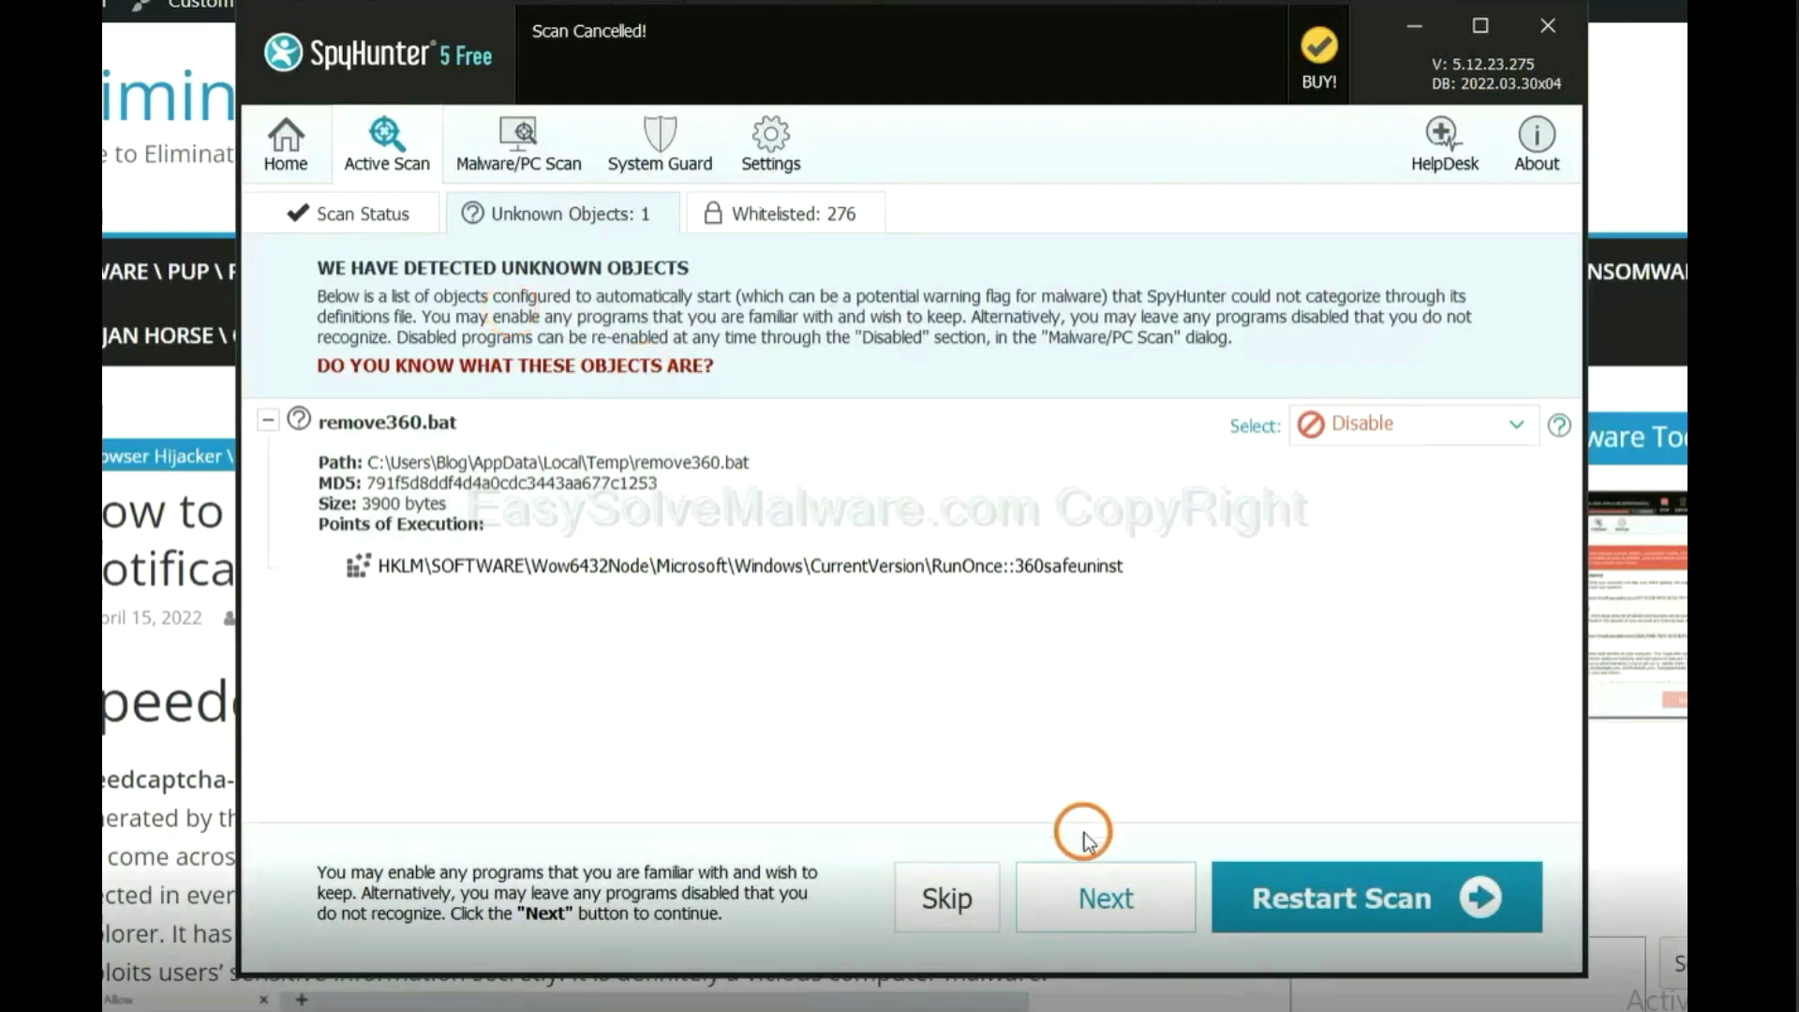
pyautogui.click(1094, 897)
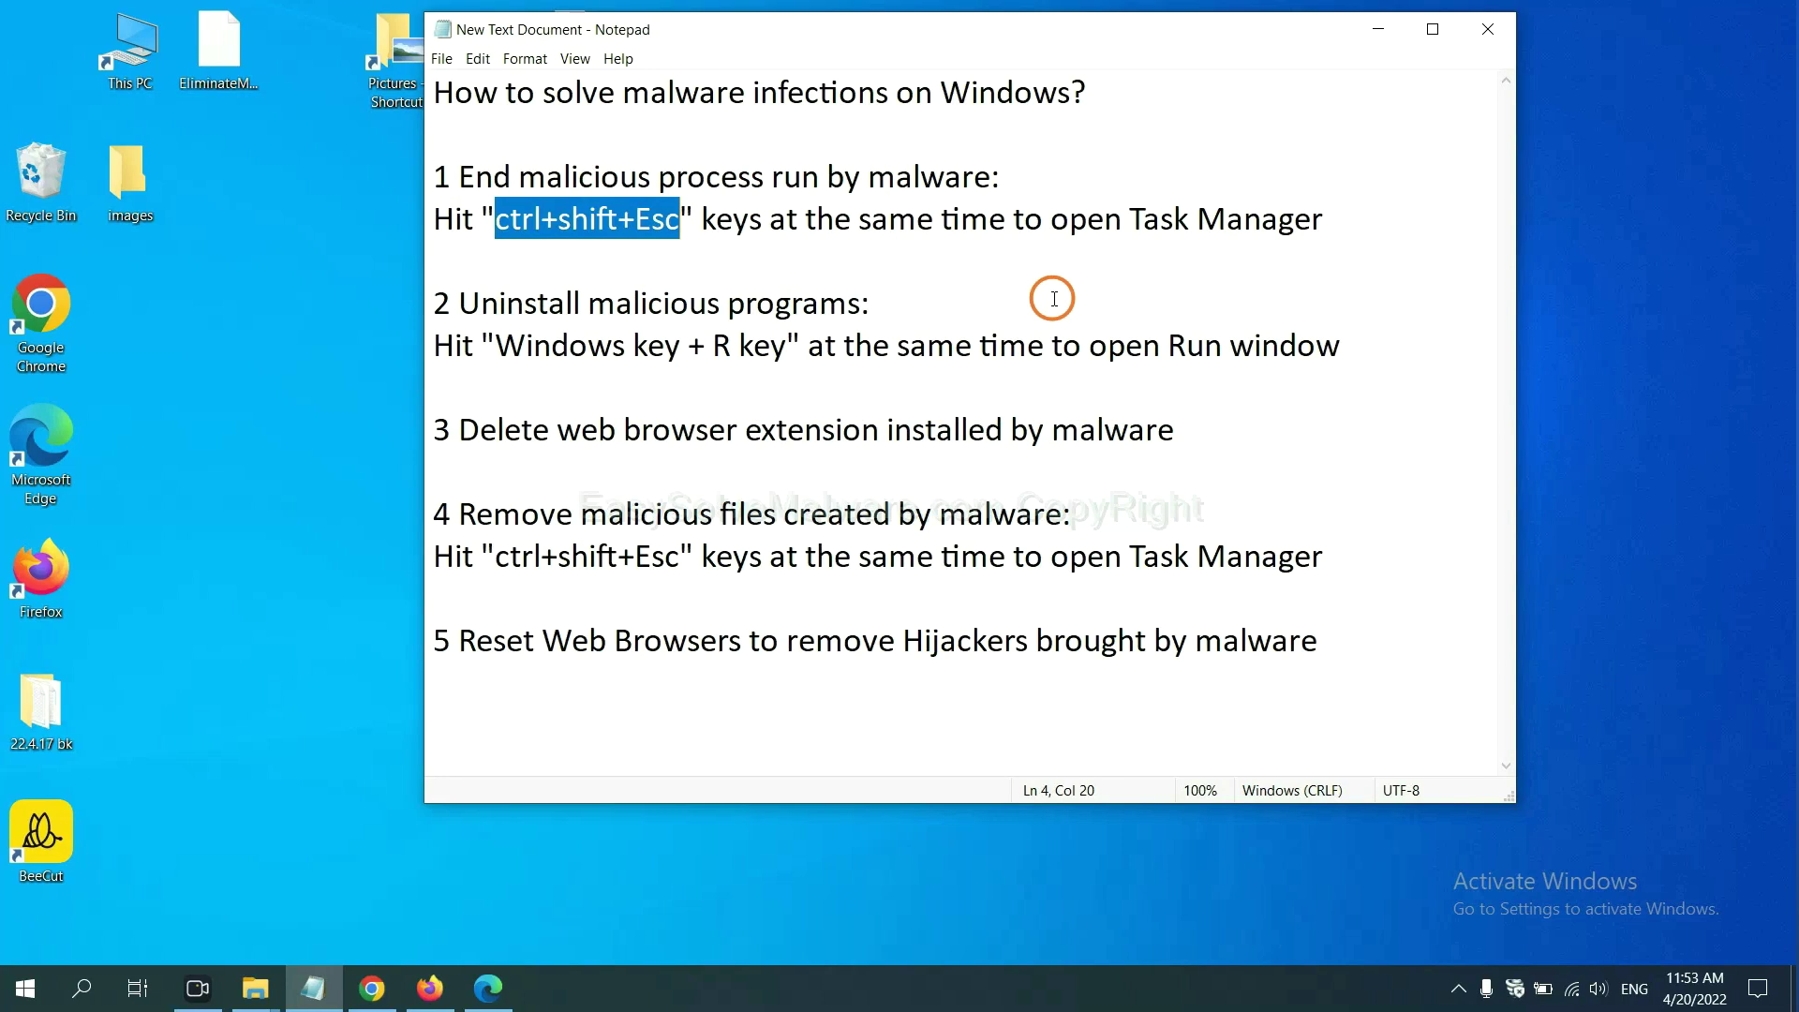
pyautogui.click(634, 224)
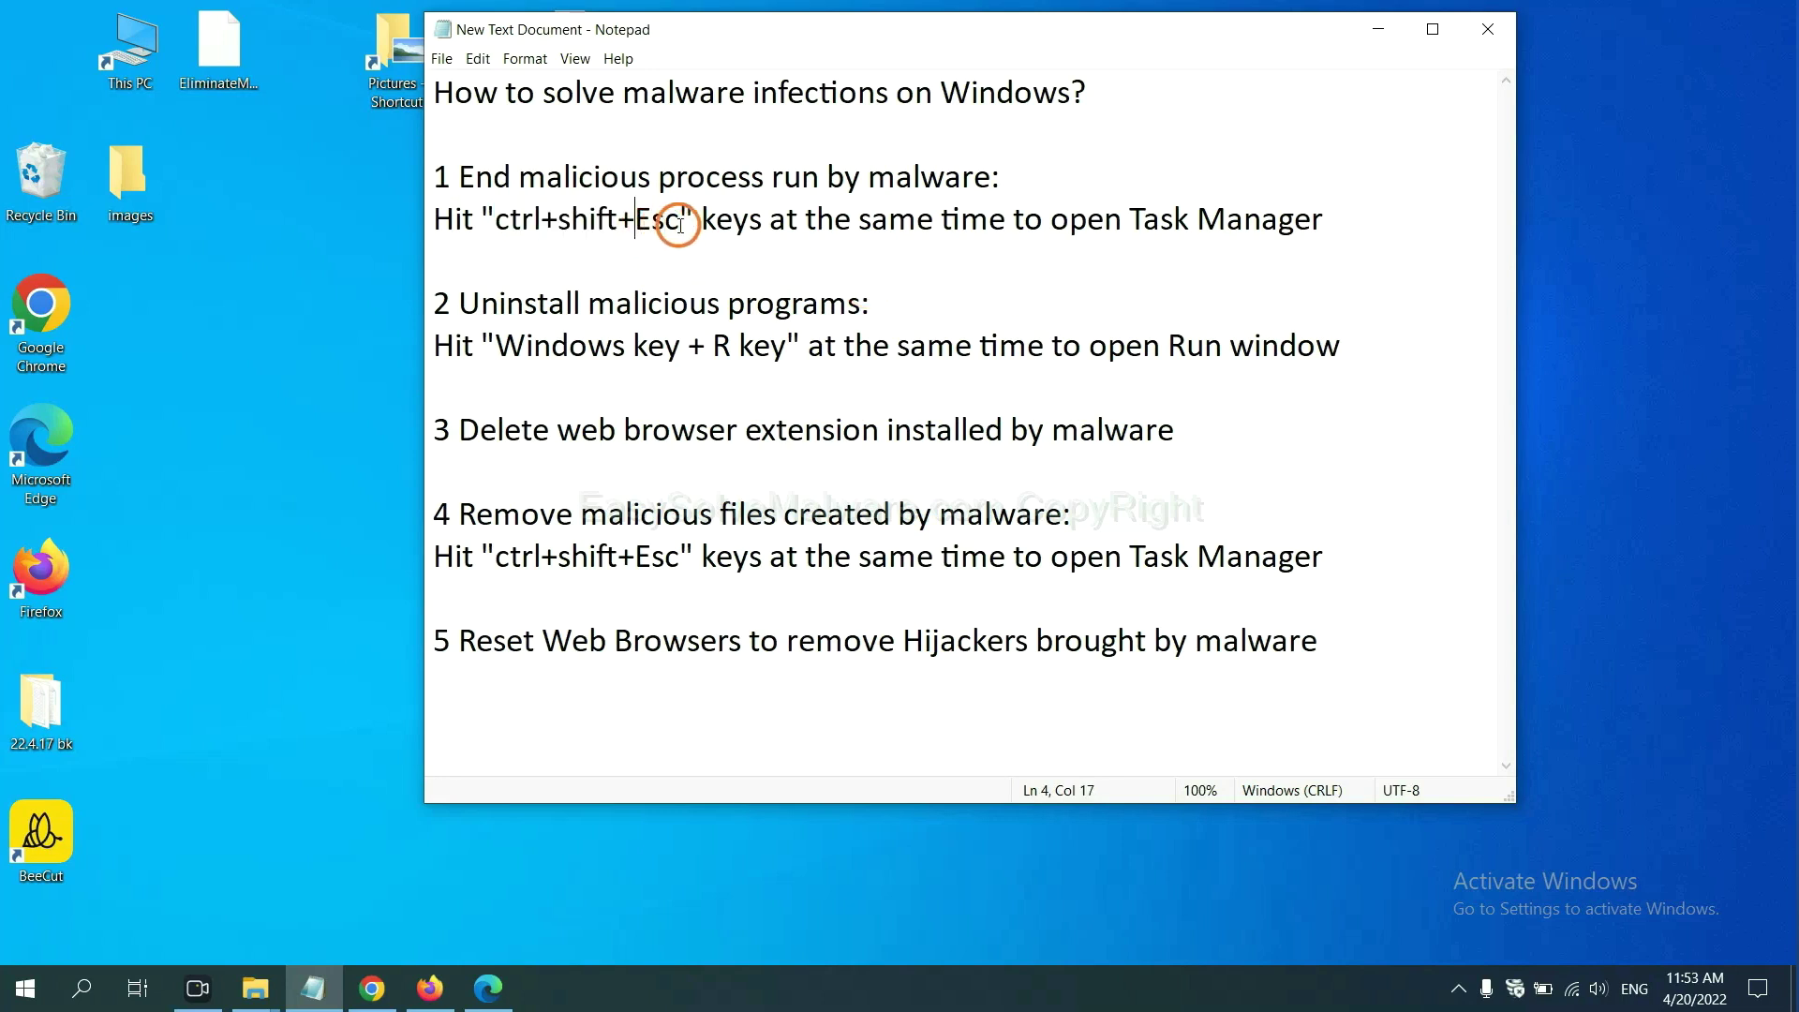
pyautogui.moveTo(678, 225); pyautogui.dragTo(499, 225)
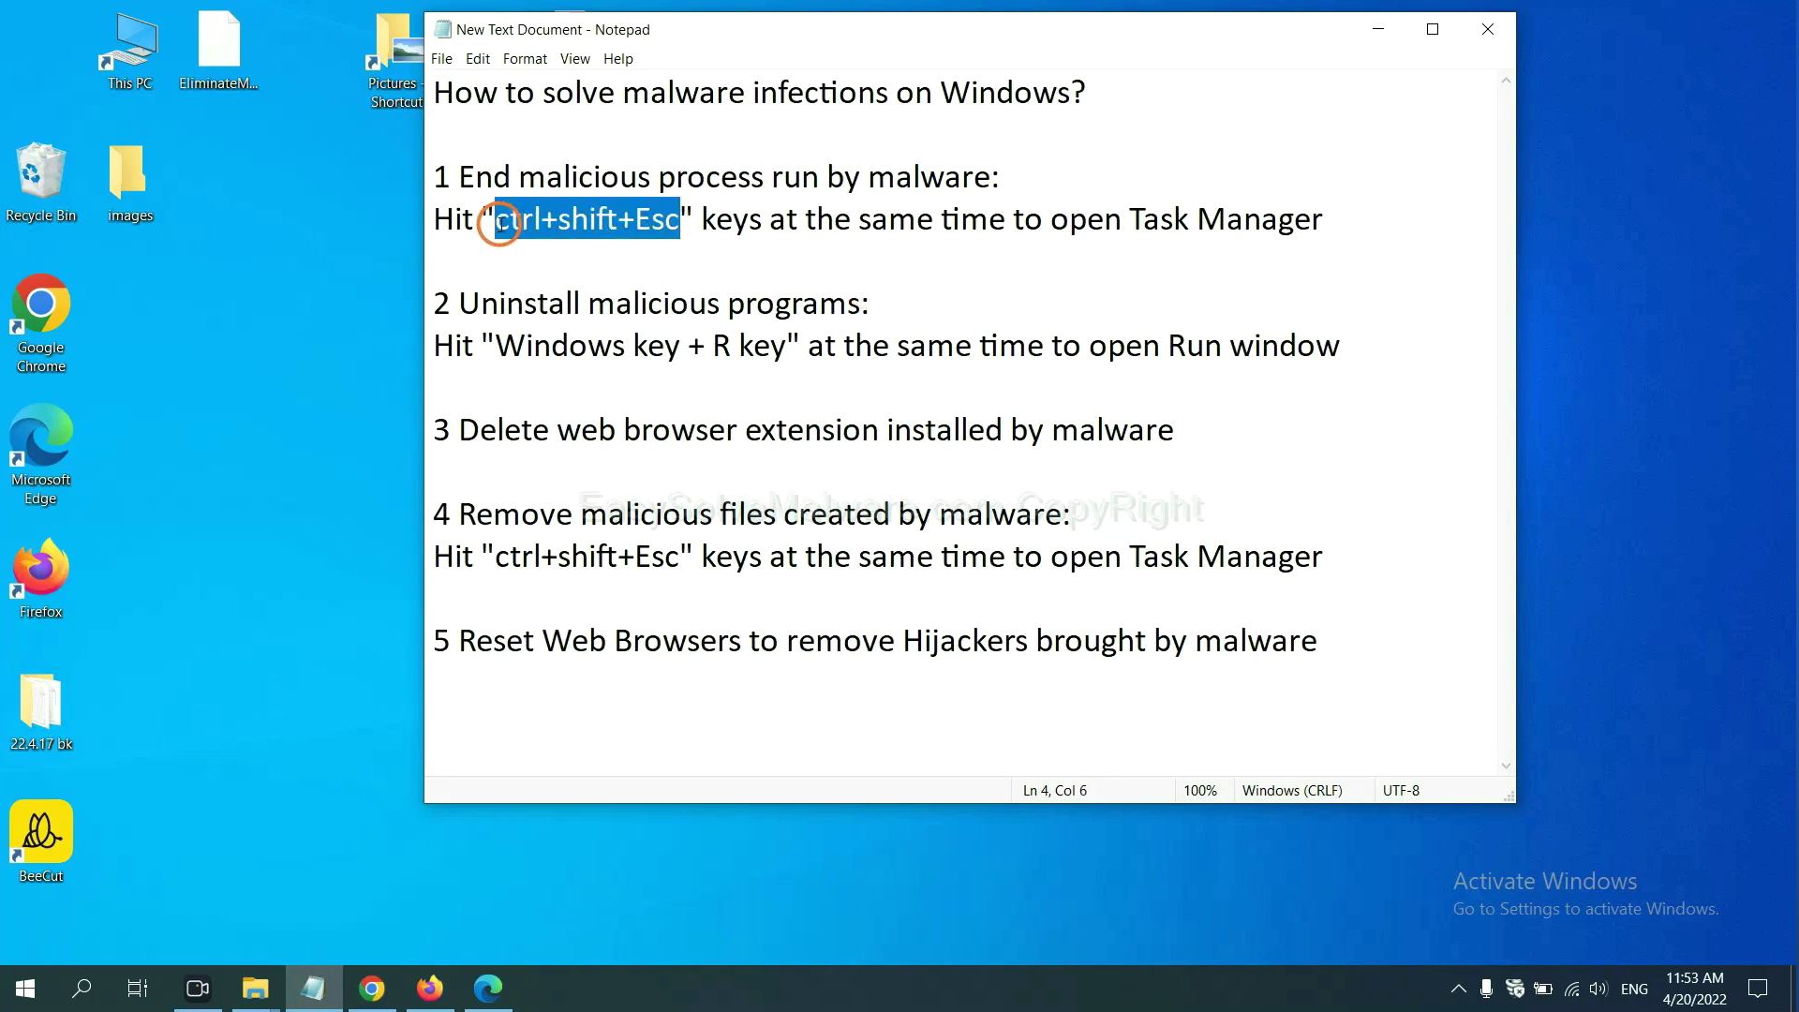
pyautogui.hotkey('ctrl', 'shift', 'Escape')
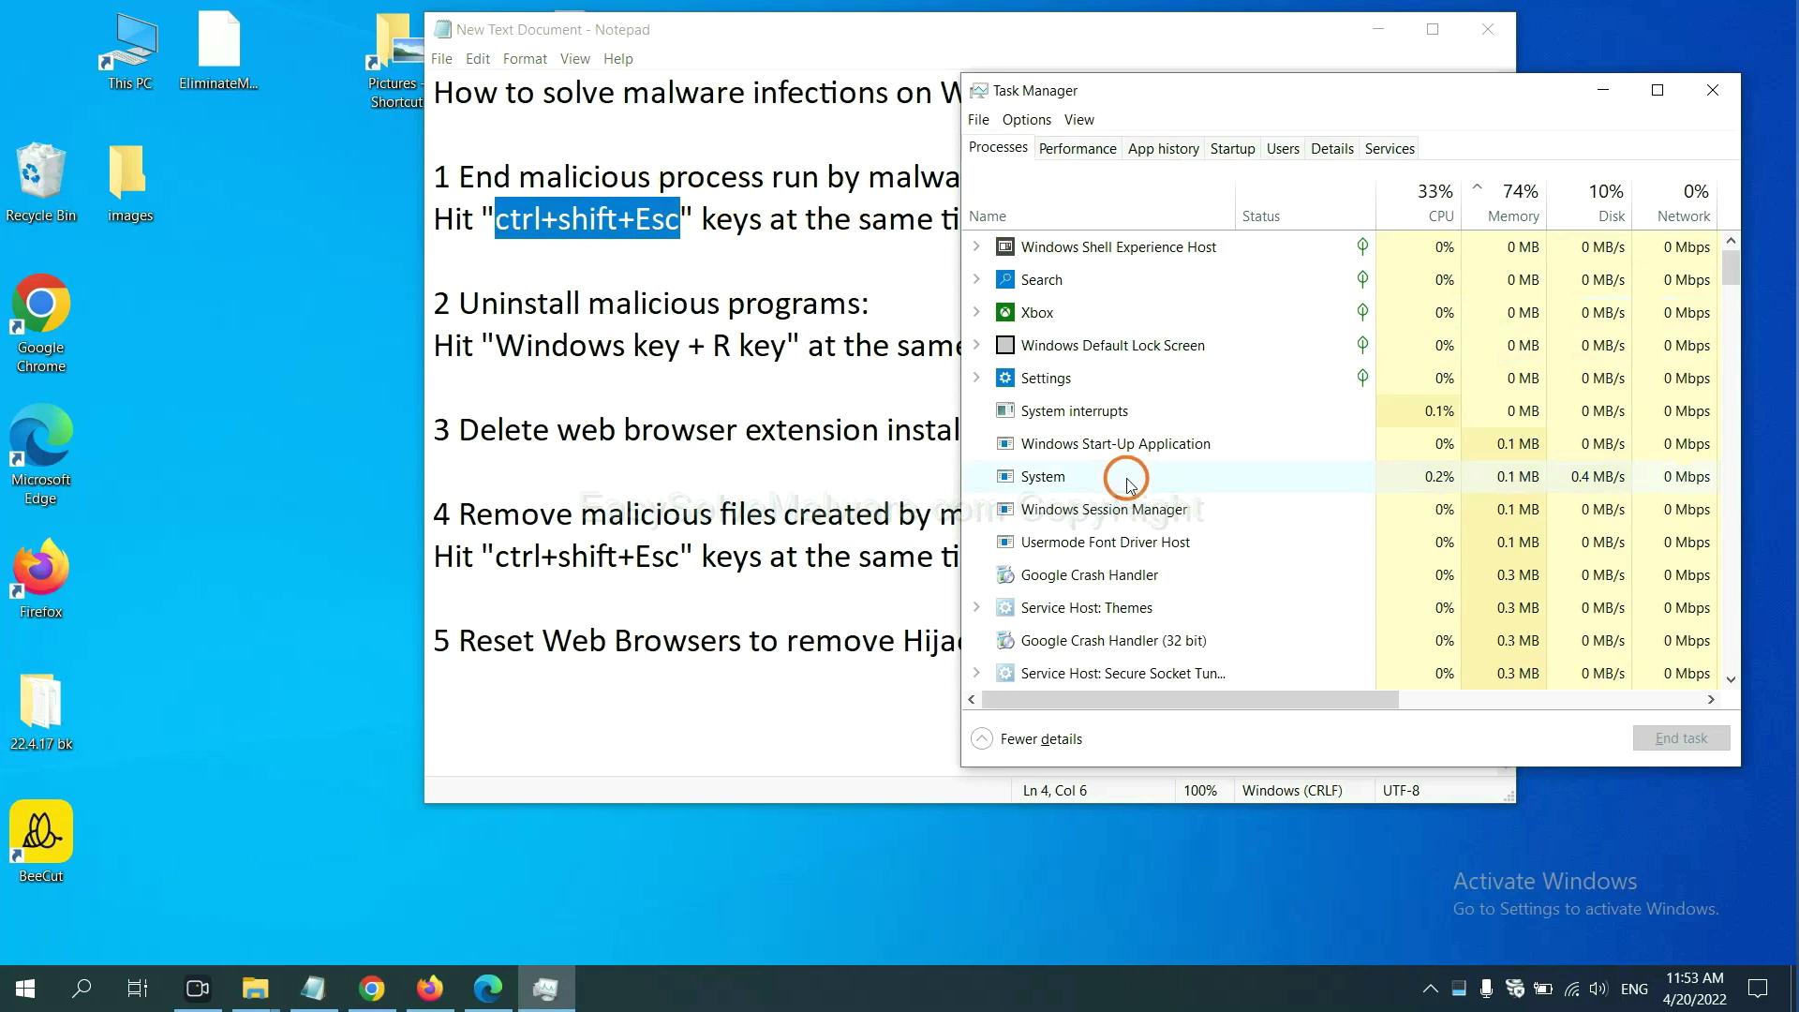
pyautogui.click(1199, 473)
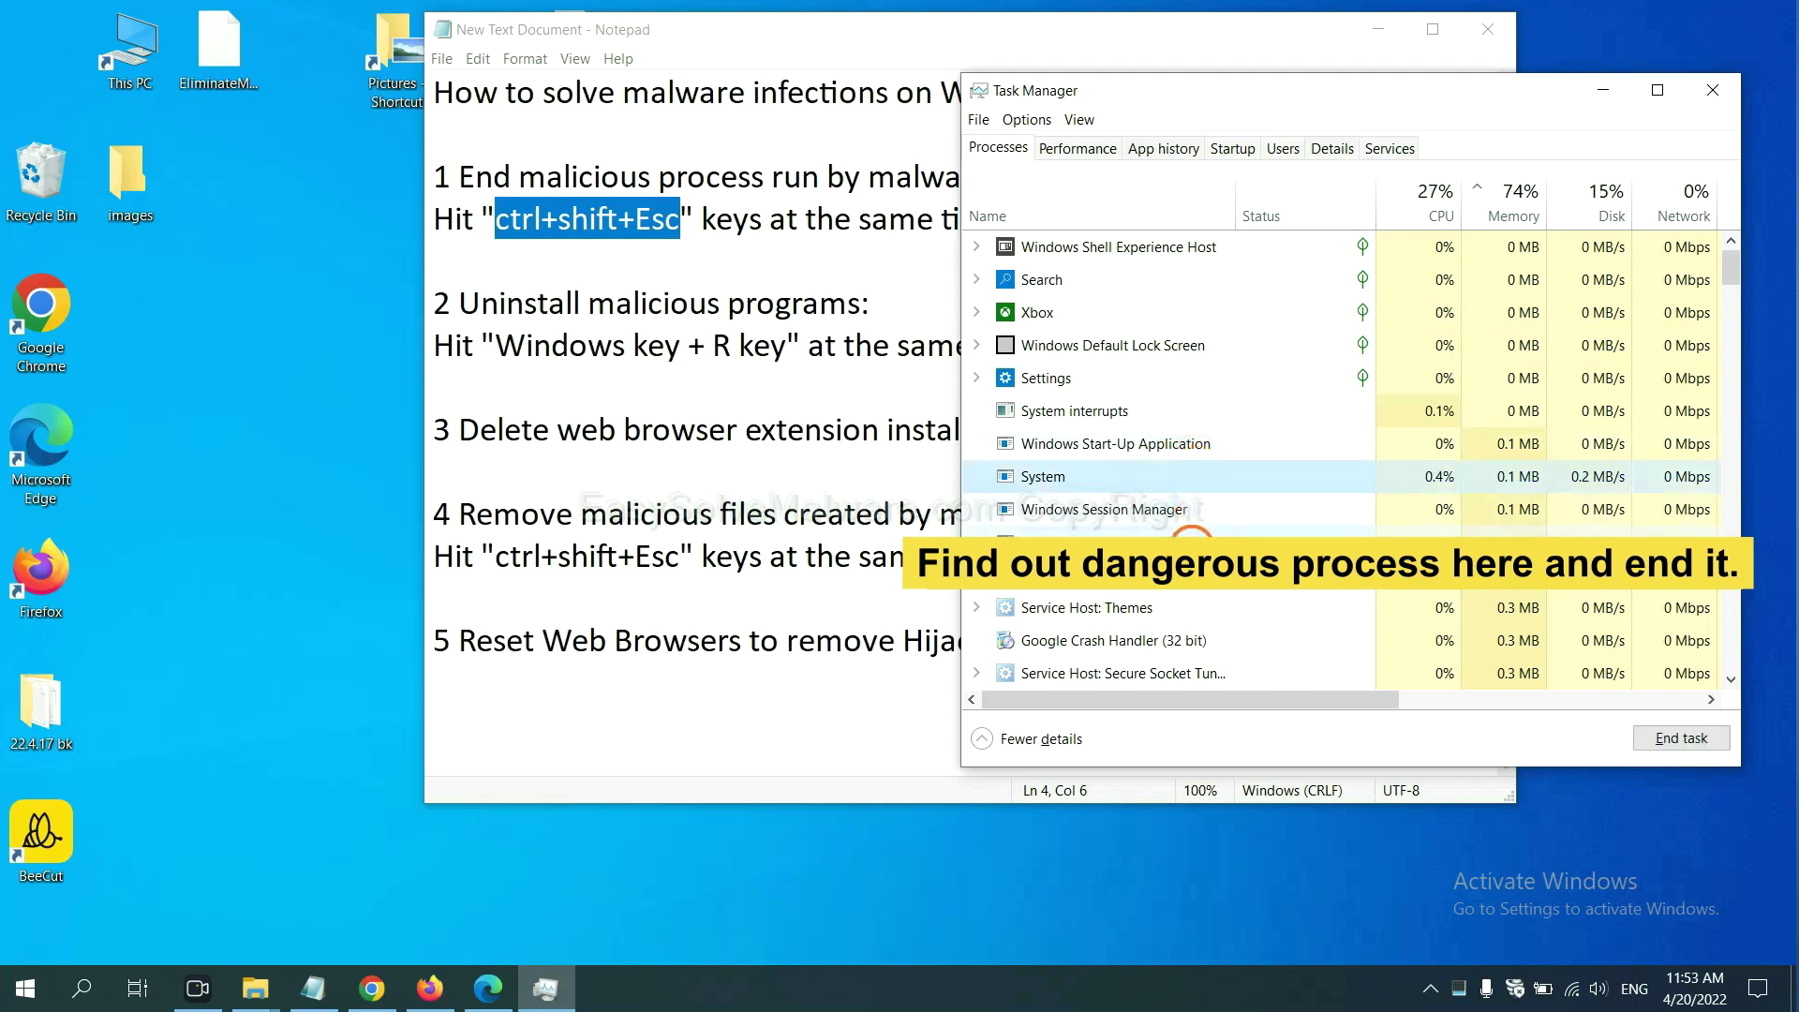
pyautogui.click(1192, 533)
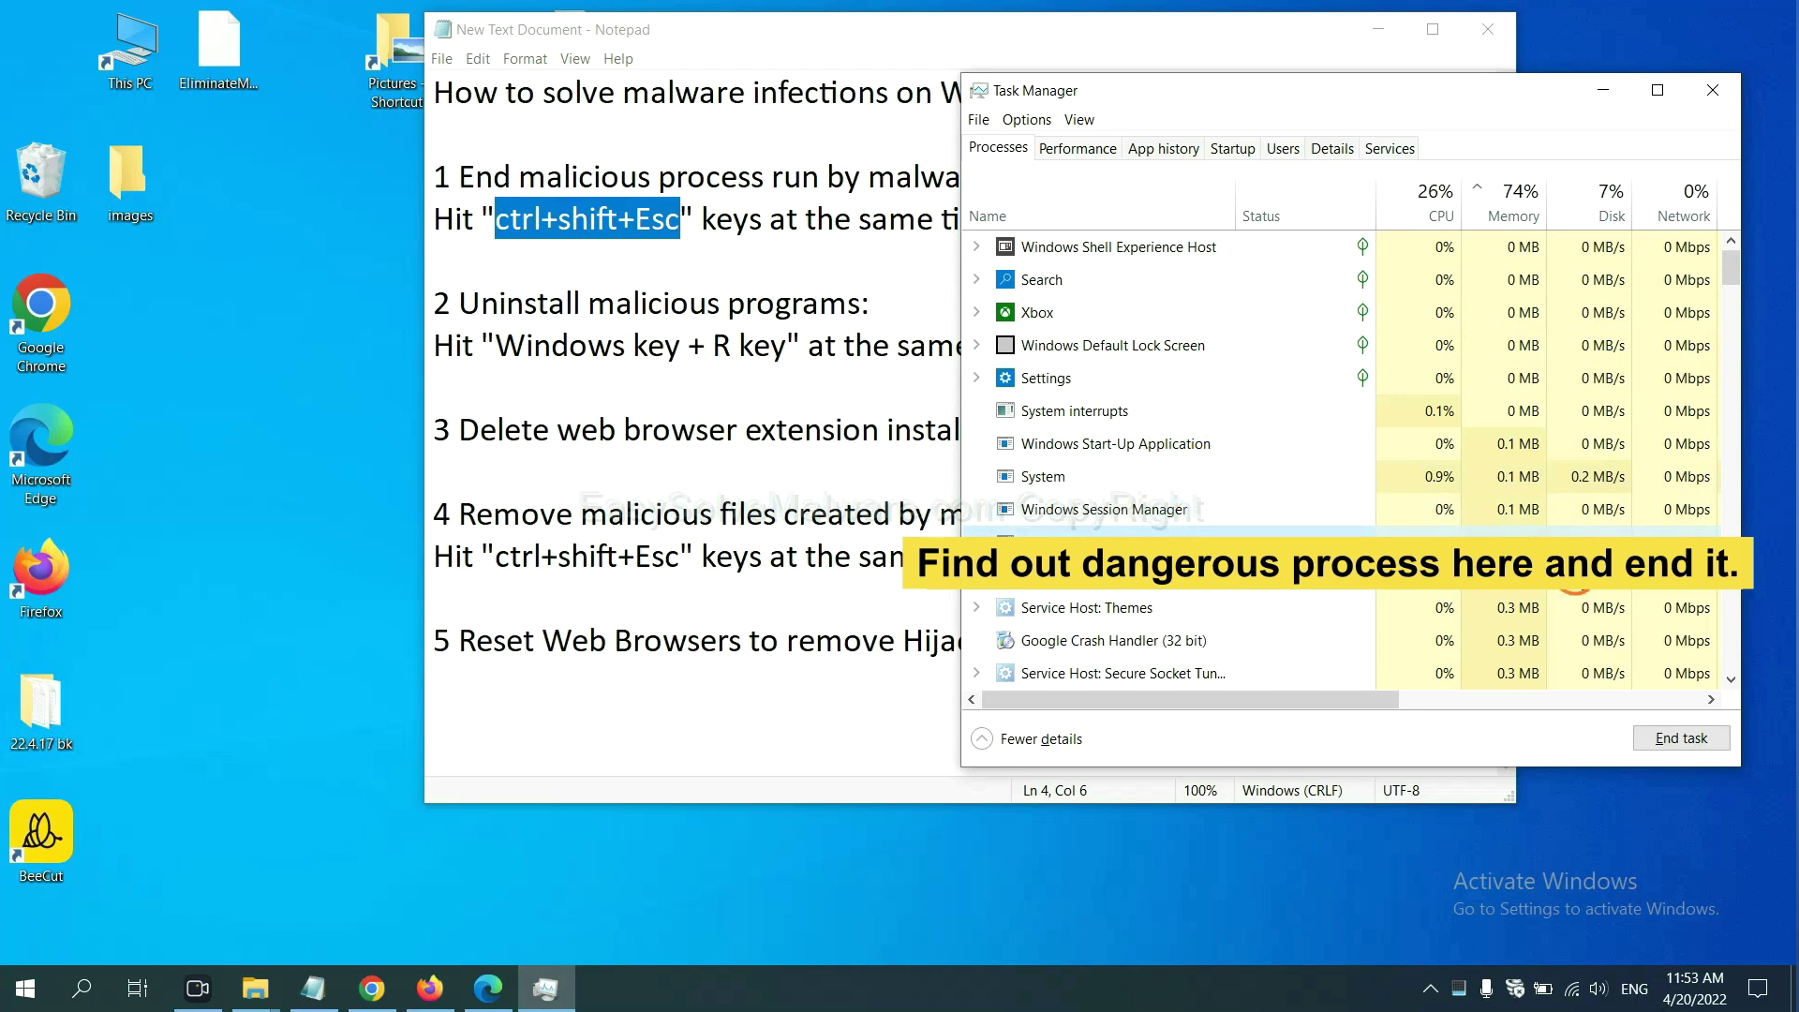
pyautogui.click(1701, 741)
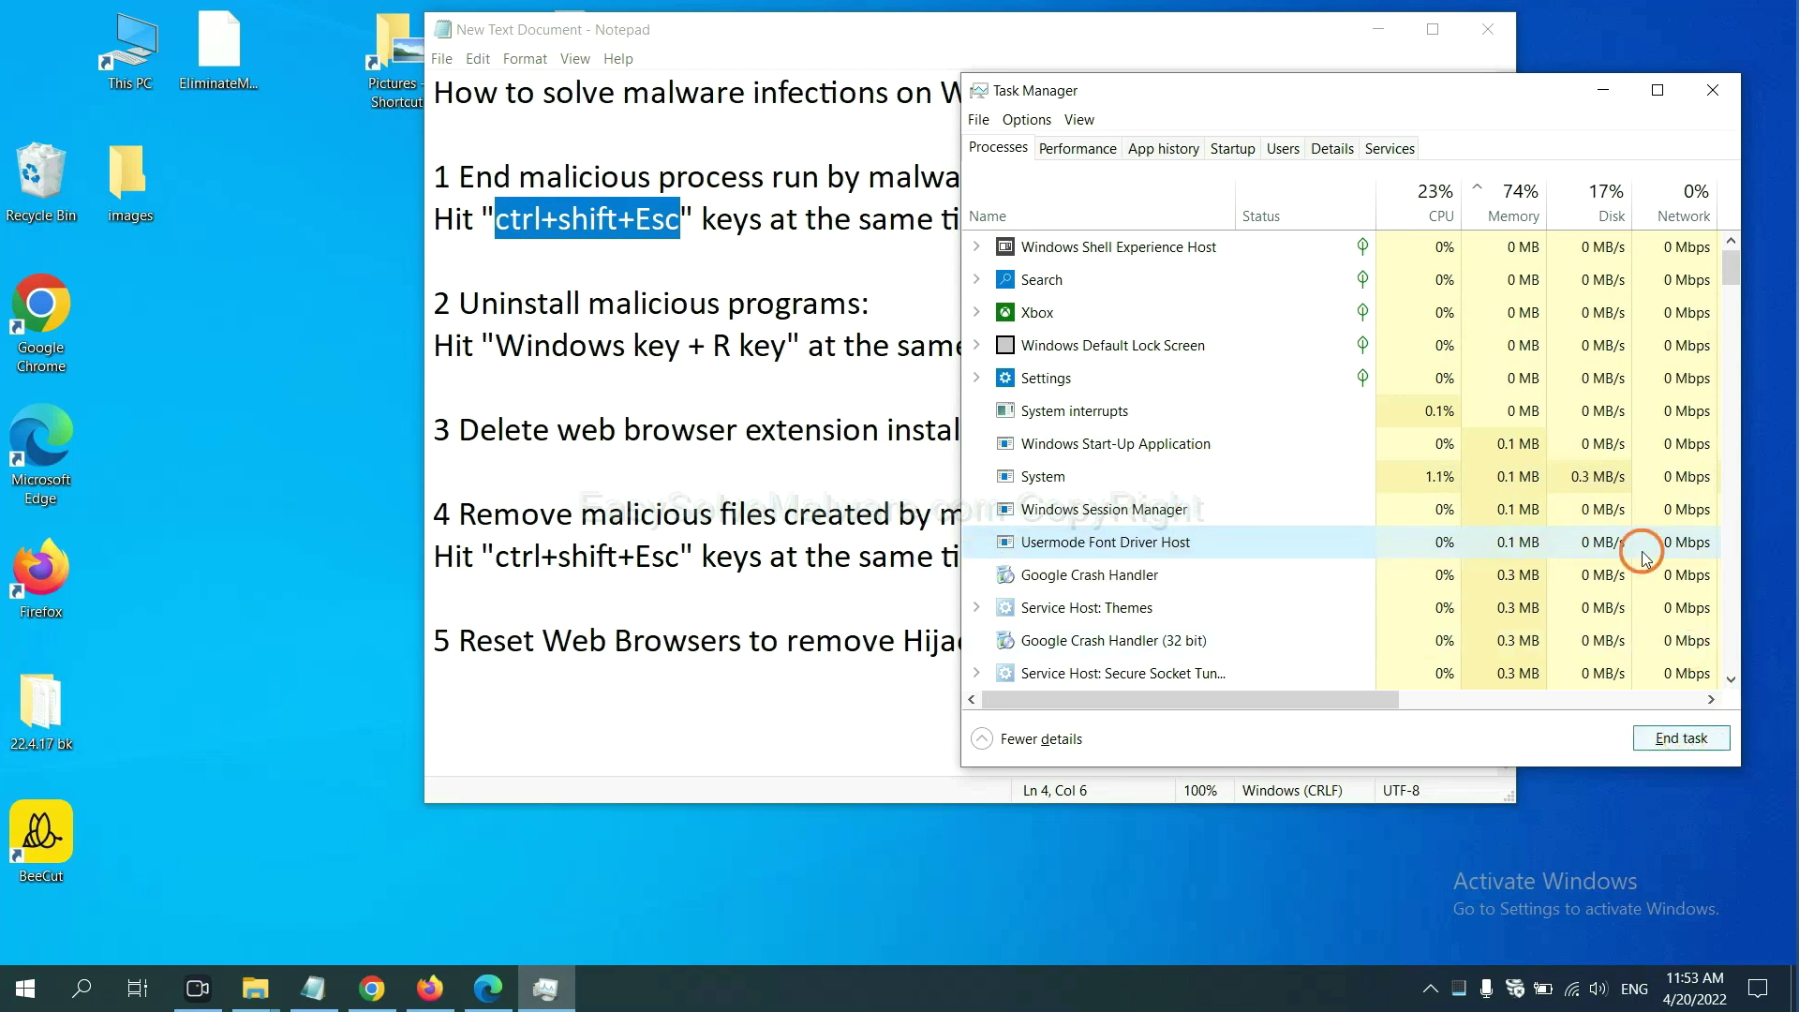
pyautogui.click(1704, 92)
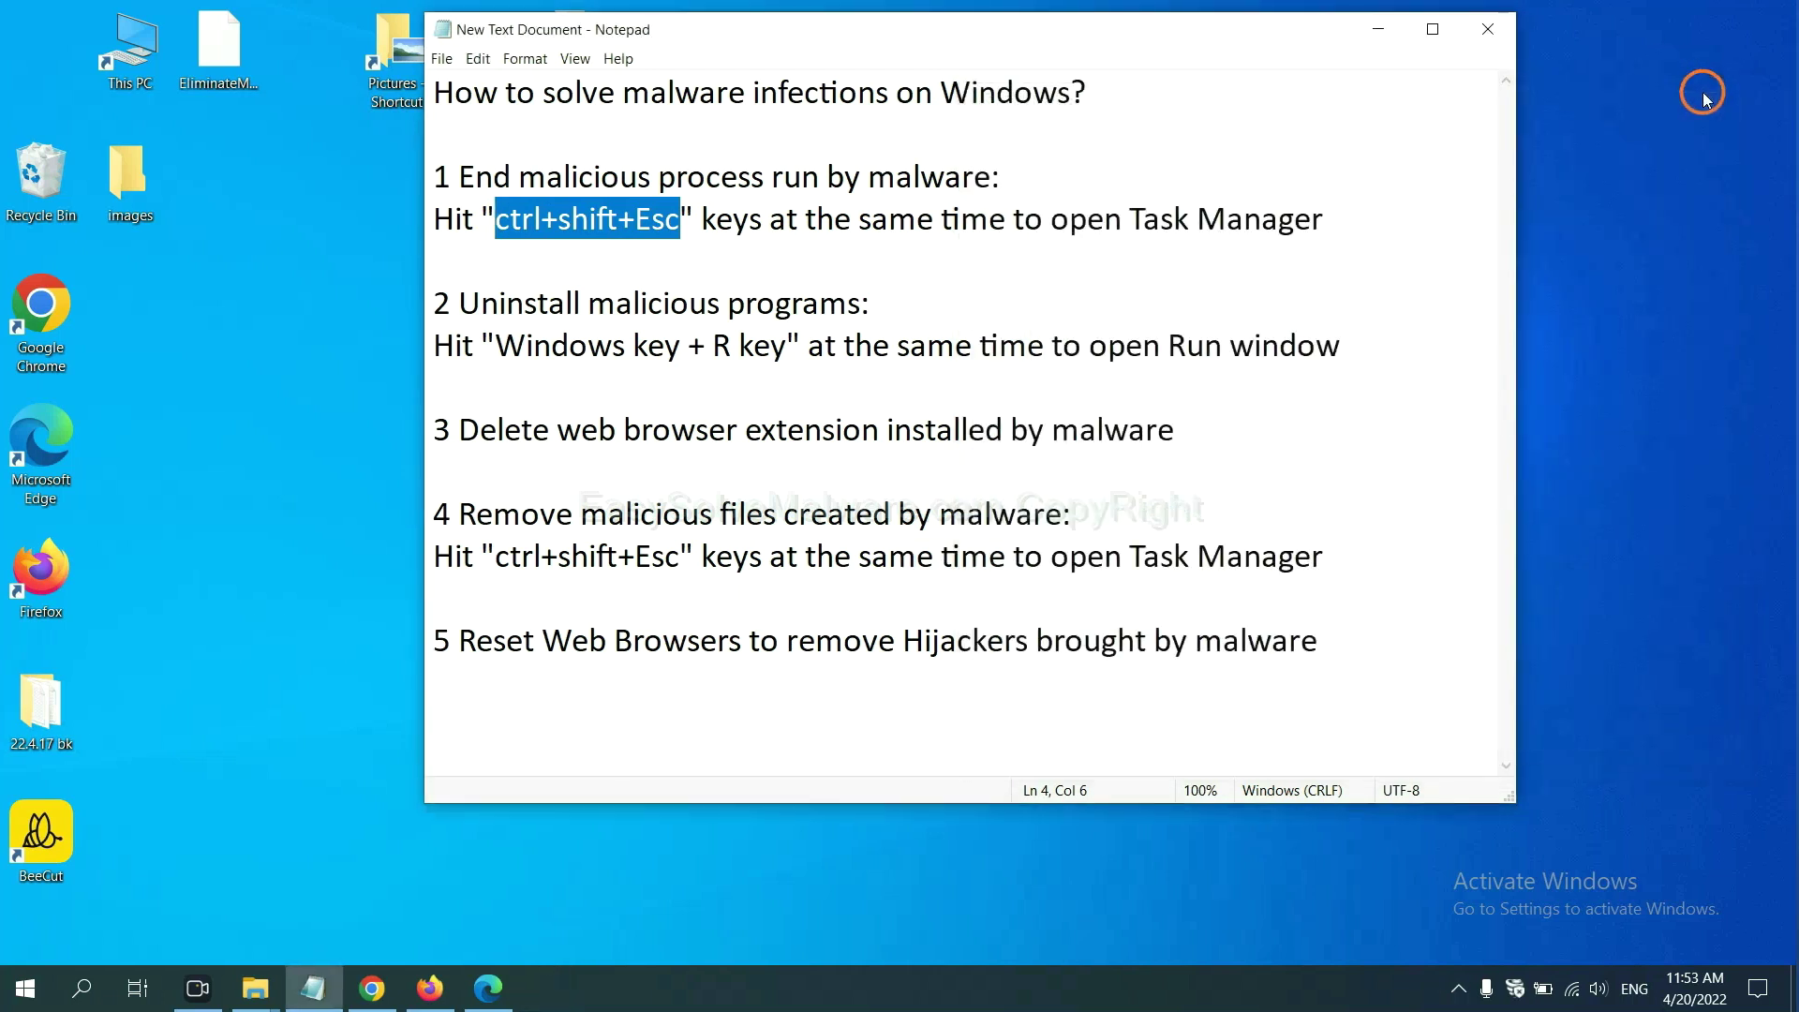
pyautogui.click(1114, 327)
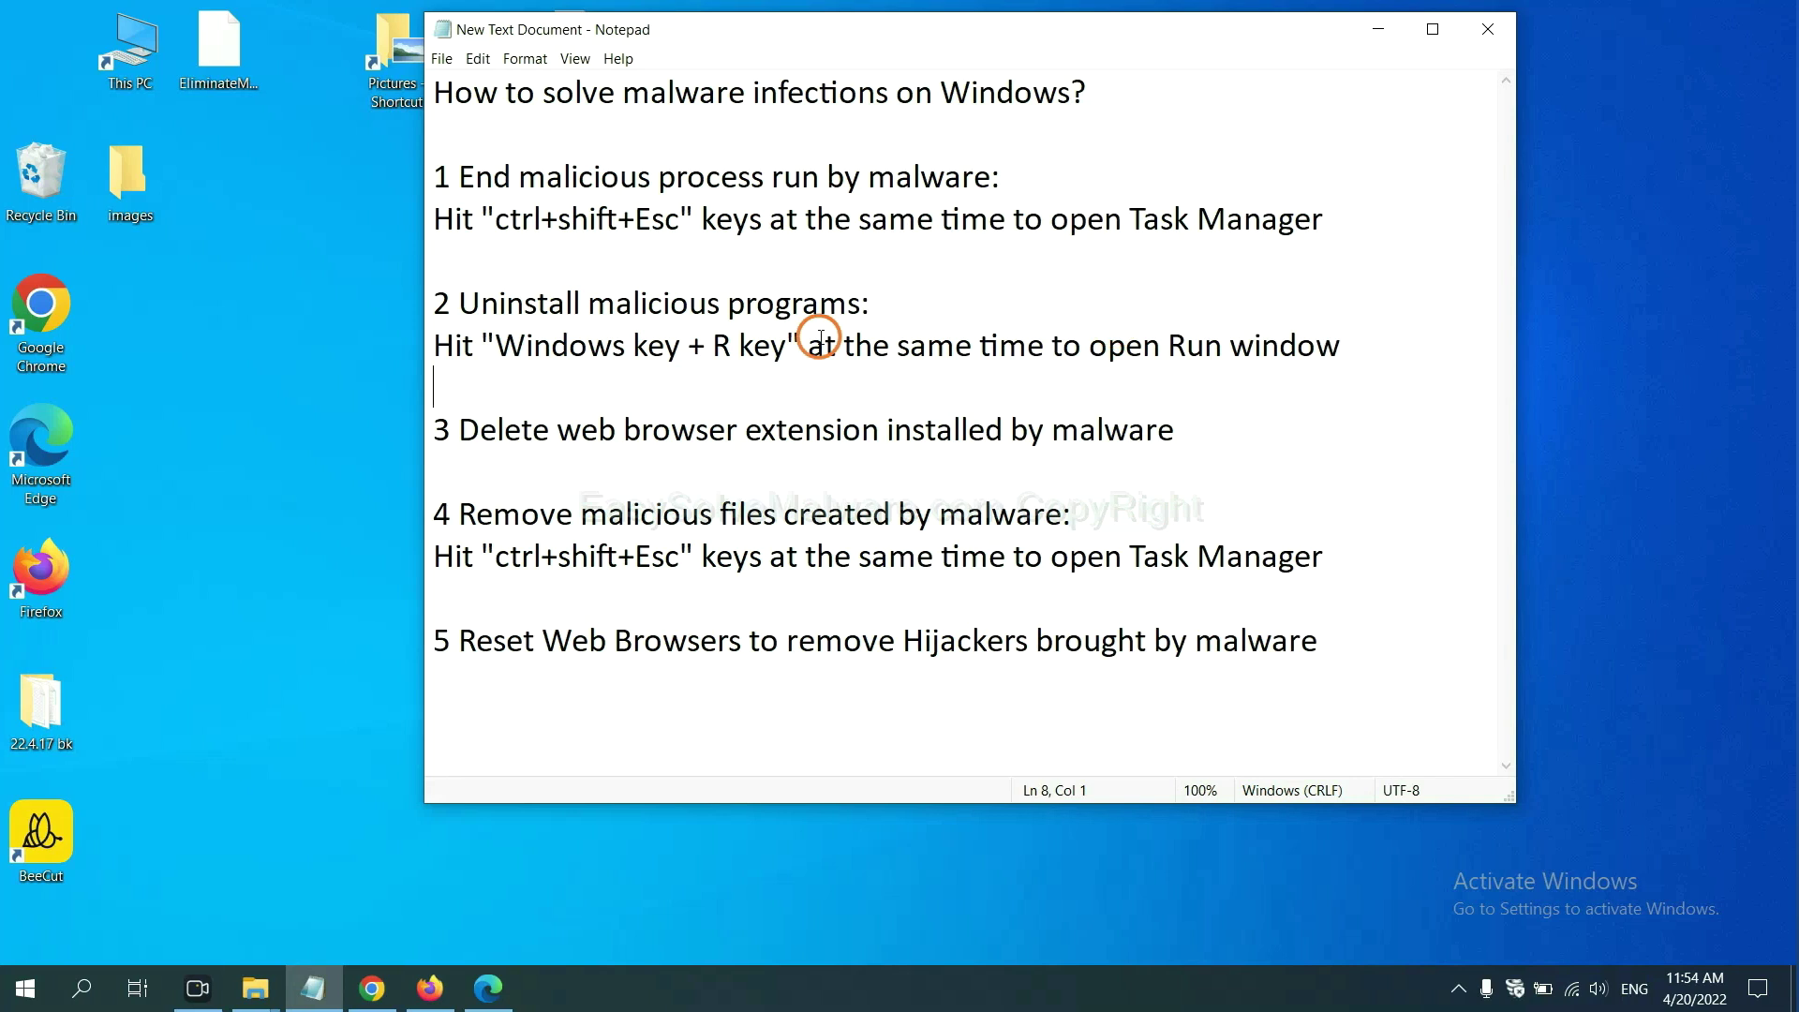
# Step: Following step 2 of the notes, launch Control Panel by running 'control panel' from the Run box
pyautogui.moveTo(493, 353); pyautogui.dragTo(783, 366)
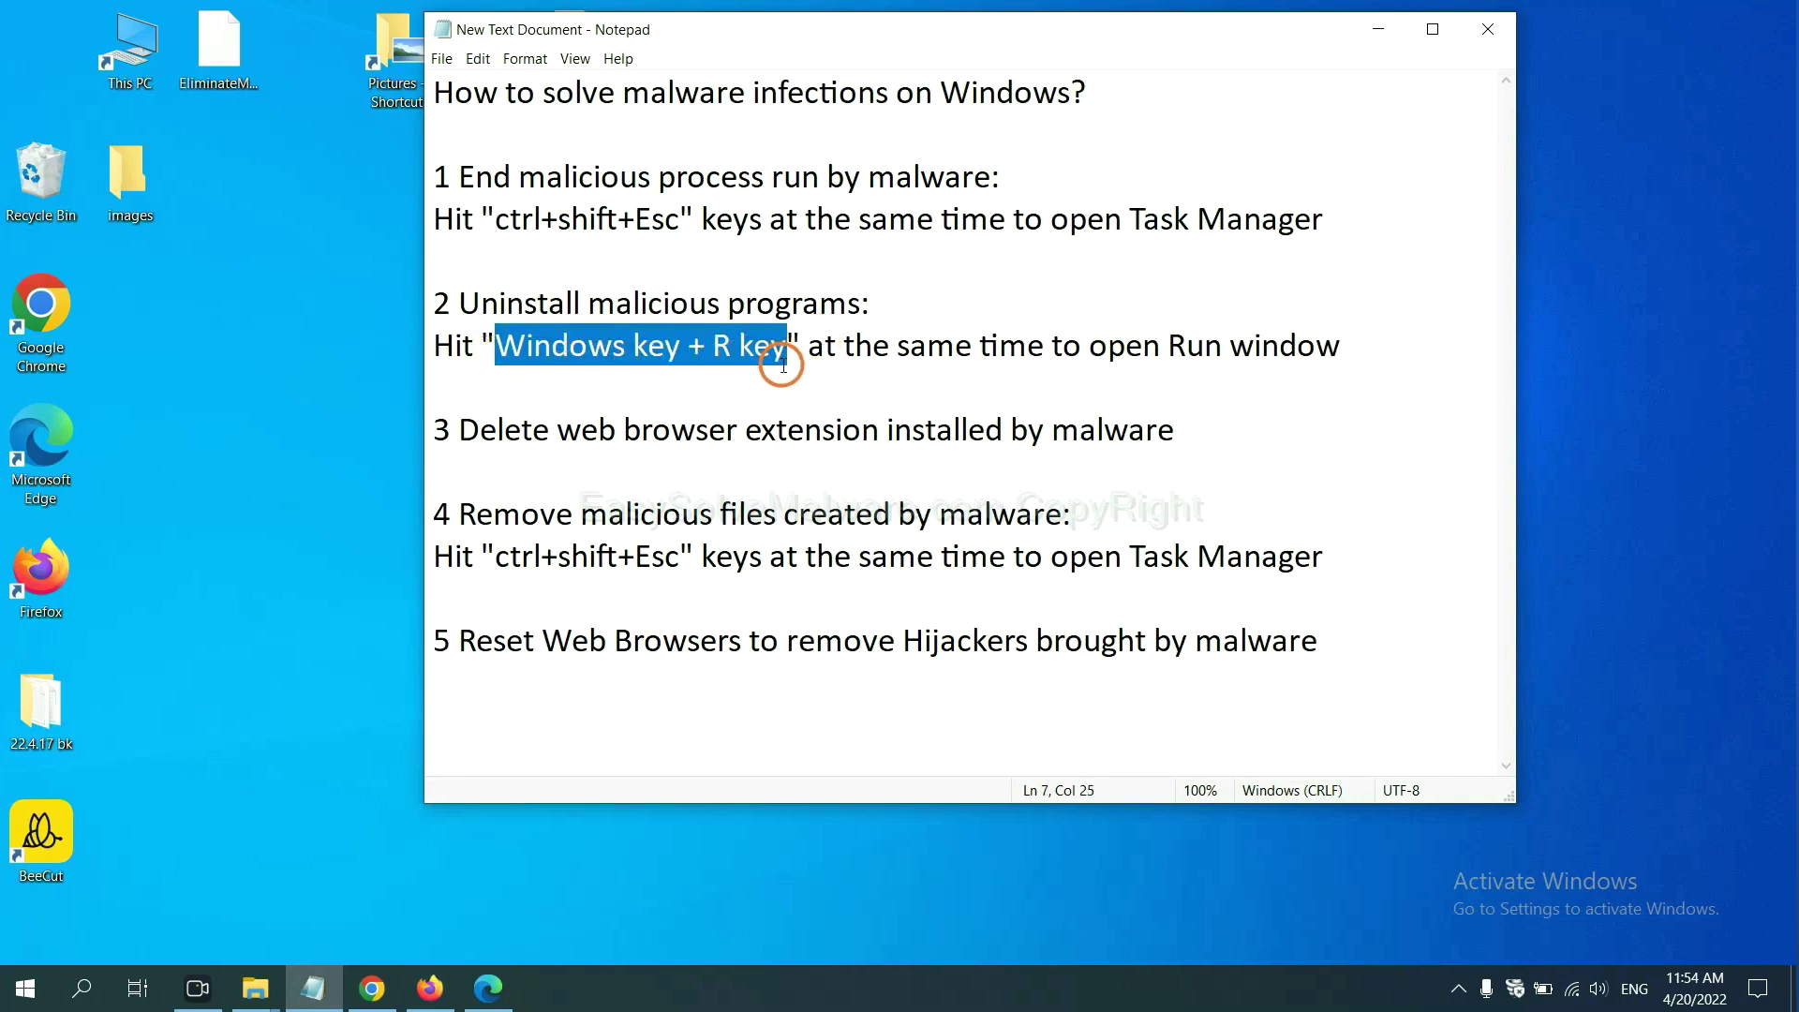
pyautogui.press('super+r')
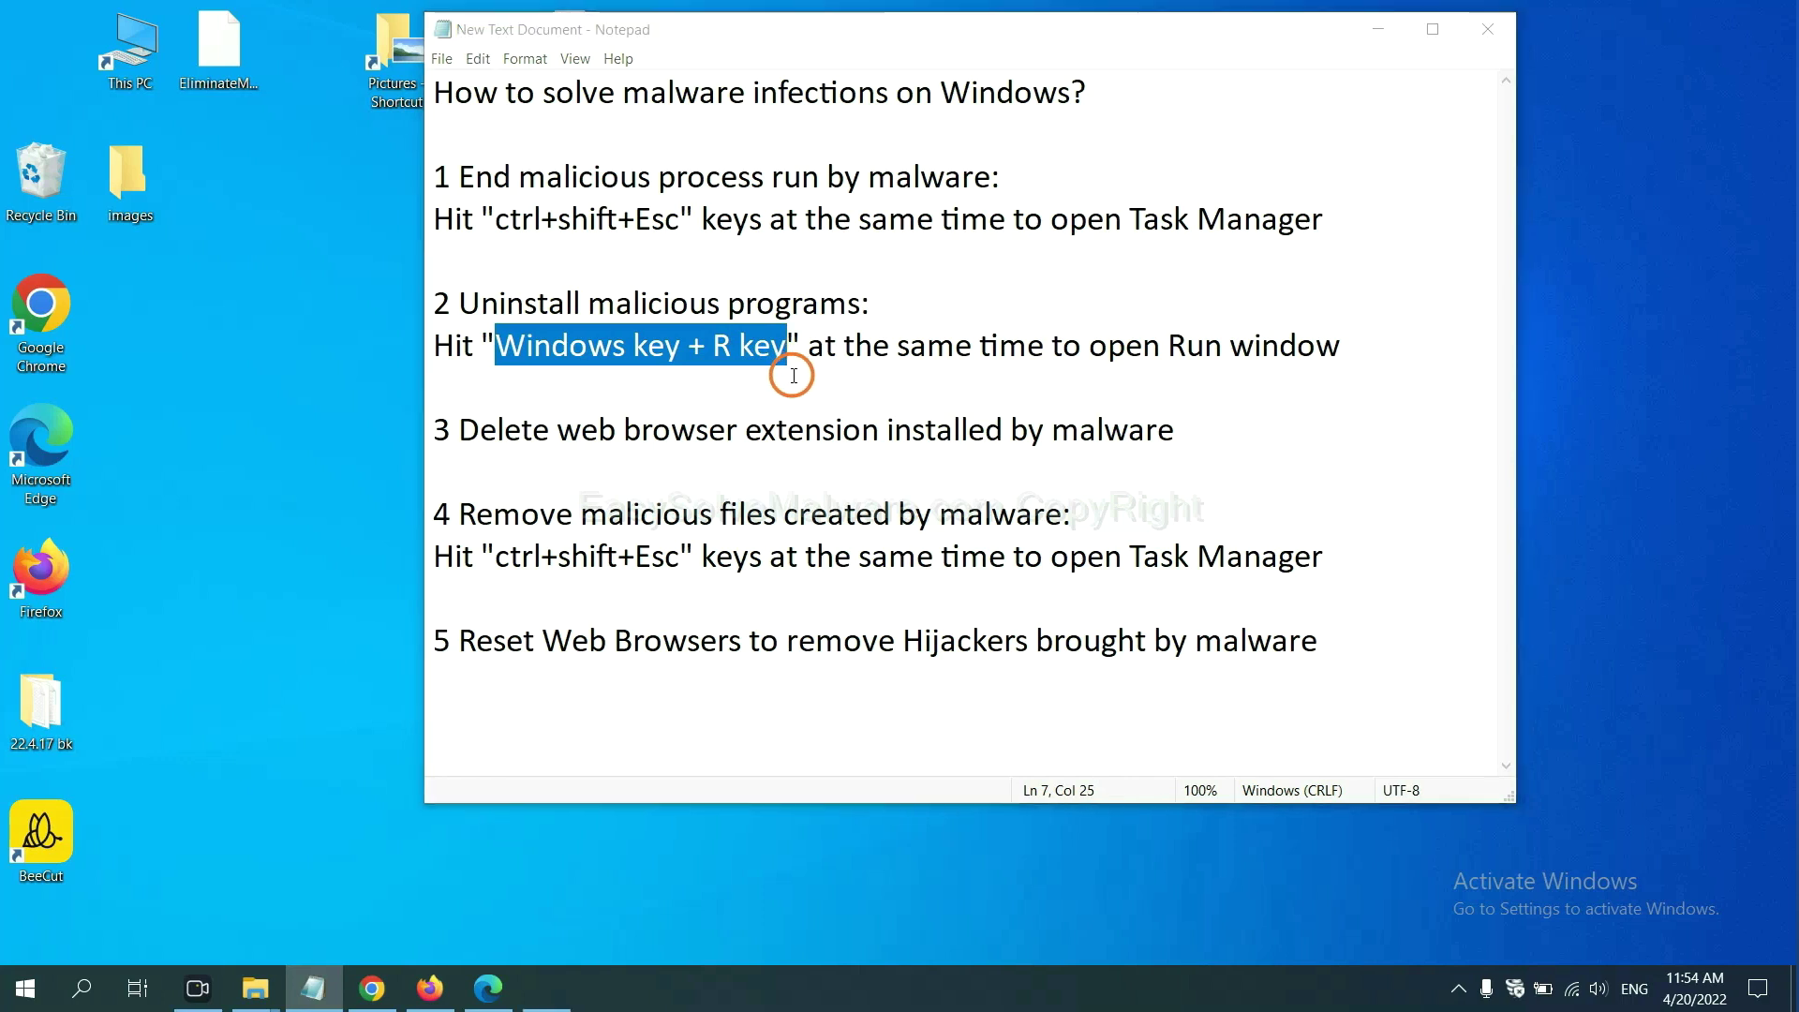
pyautogui.moveTo(197, 734); pyautogui.dragTo(1370, 314)
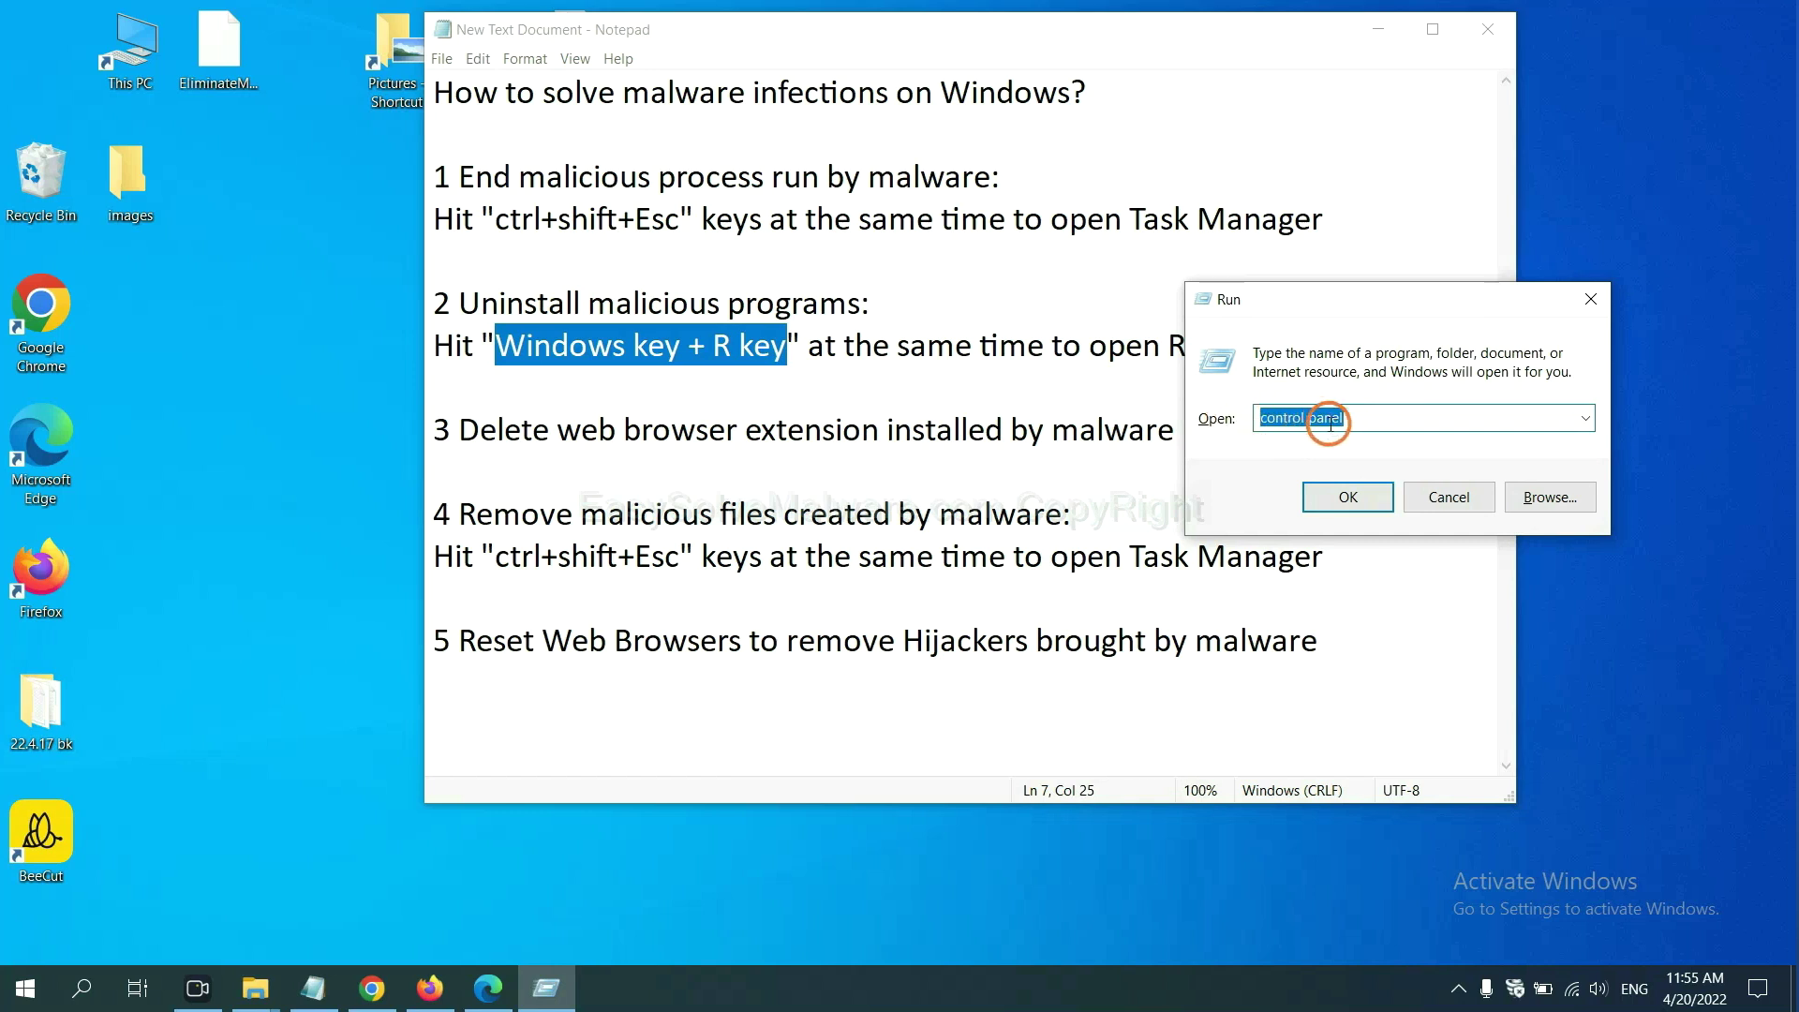
pyautogui.click(1342, 497)
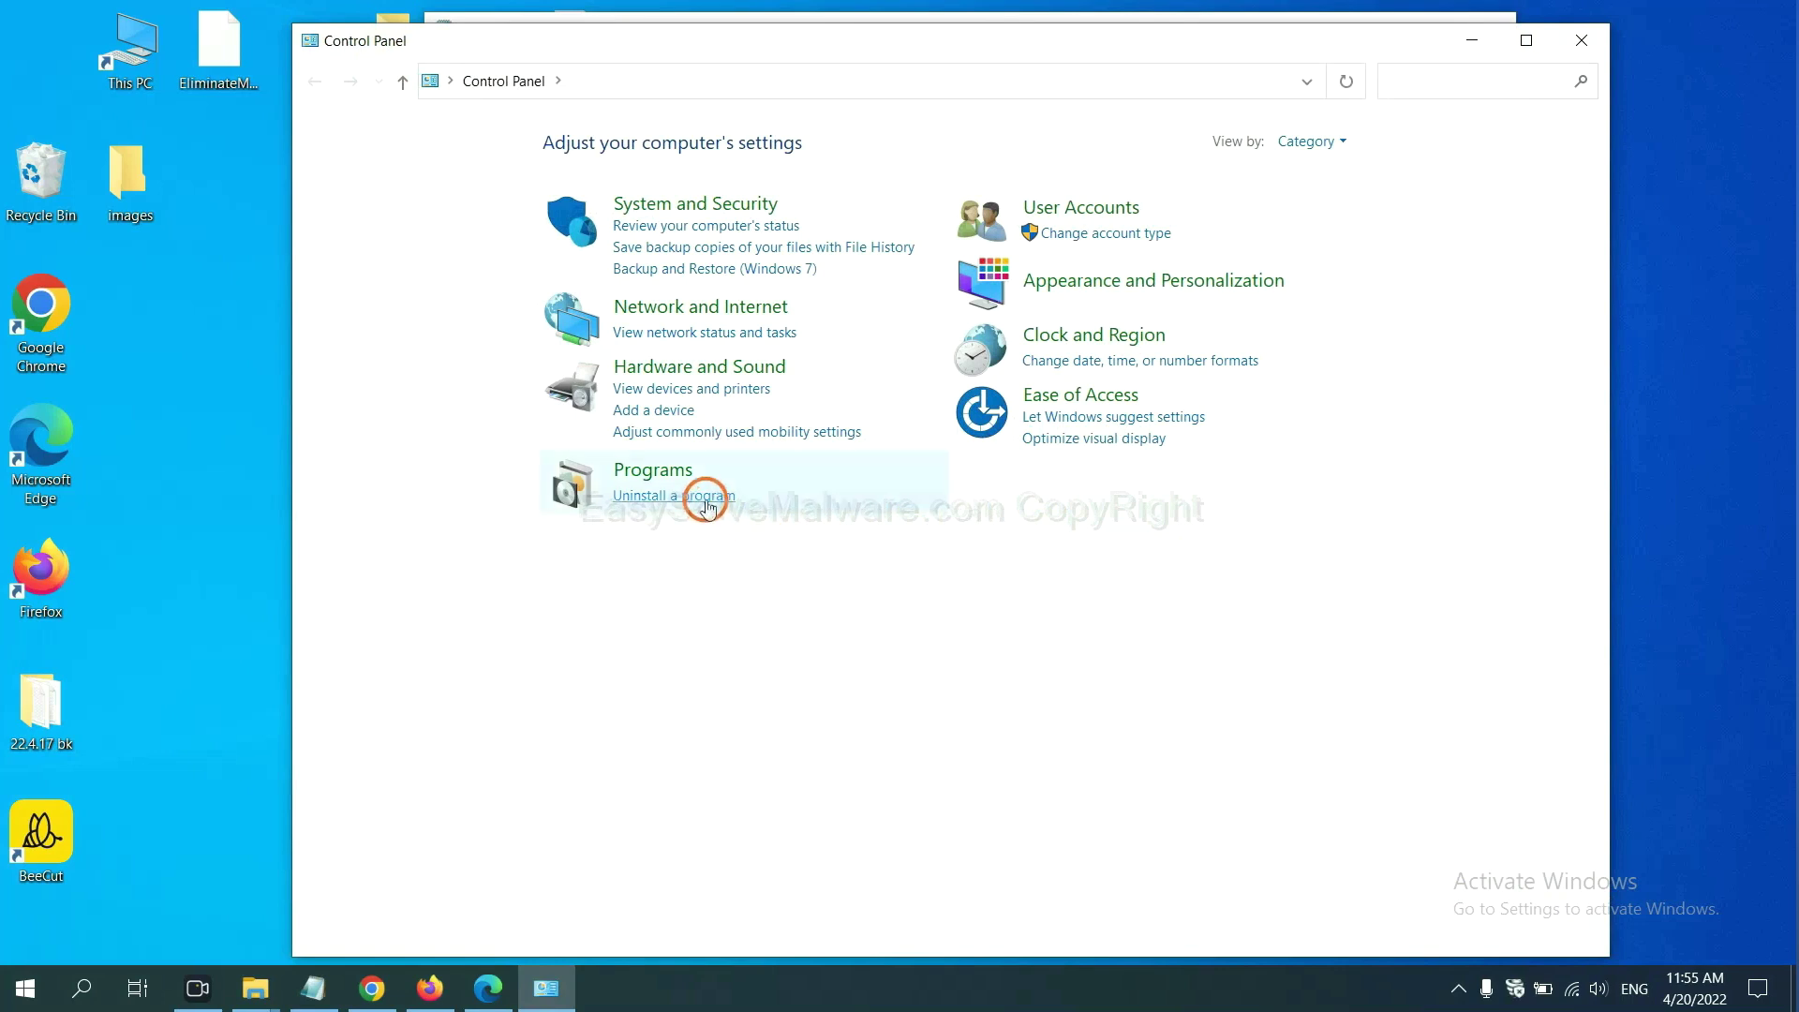
# Step: Open the installed programs list, select Xiph.Org Open Codecs, then close Programs and Features
pyautogui.click(705, 503)
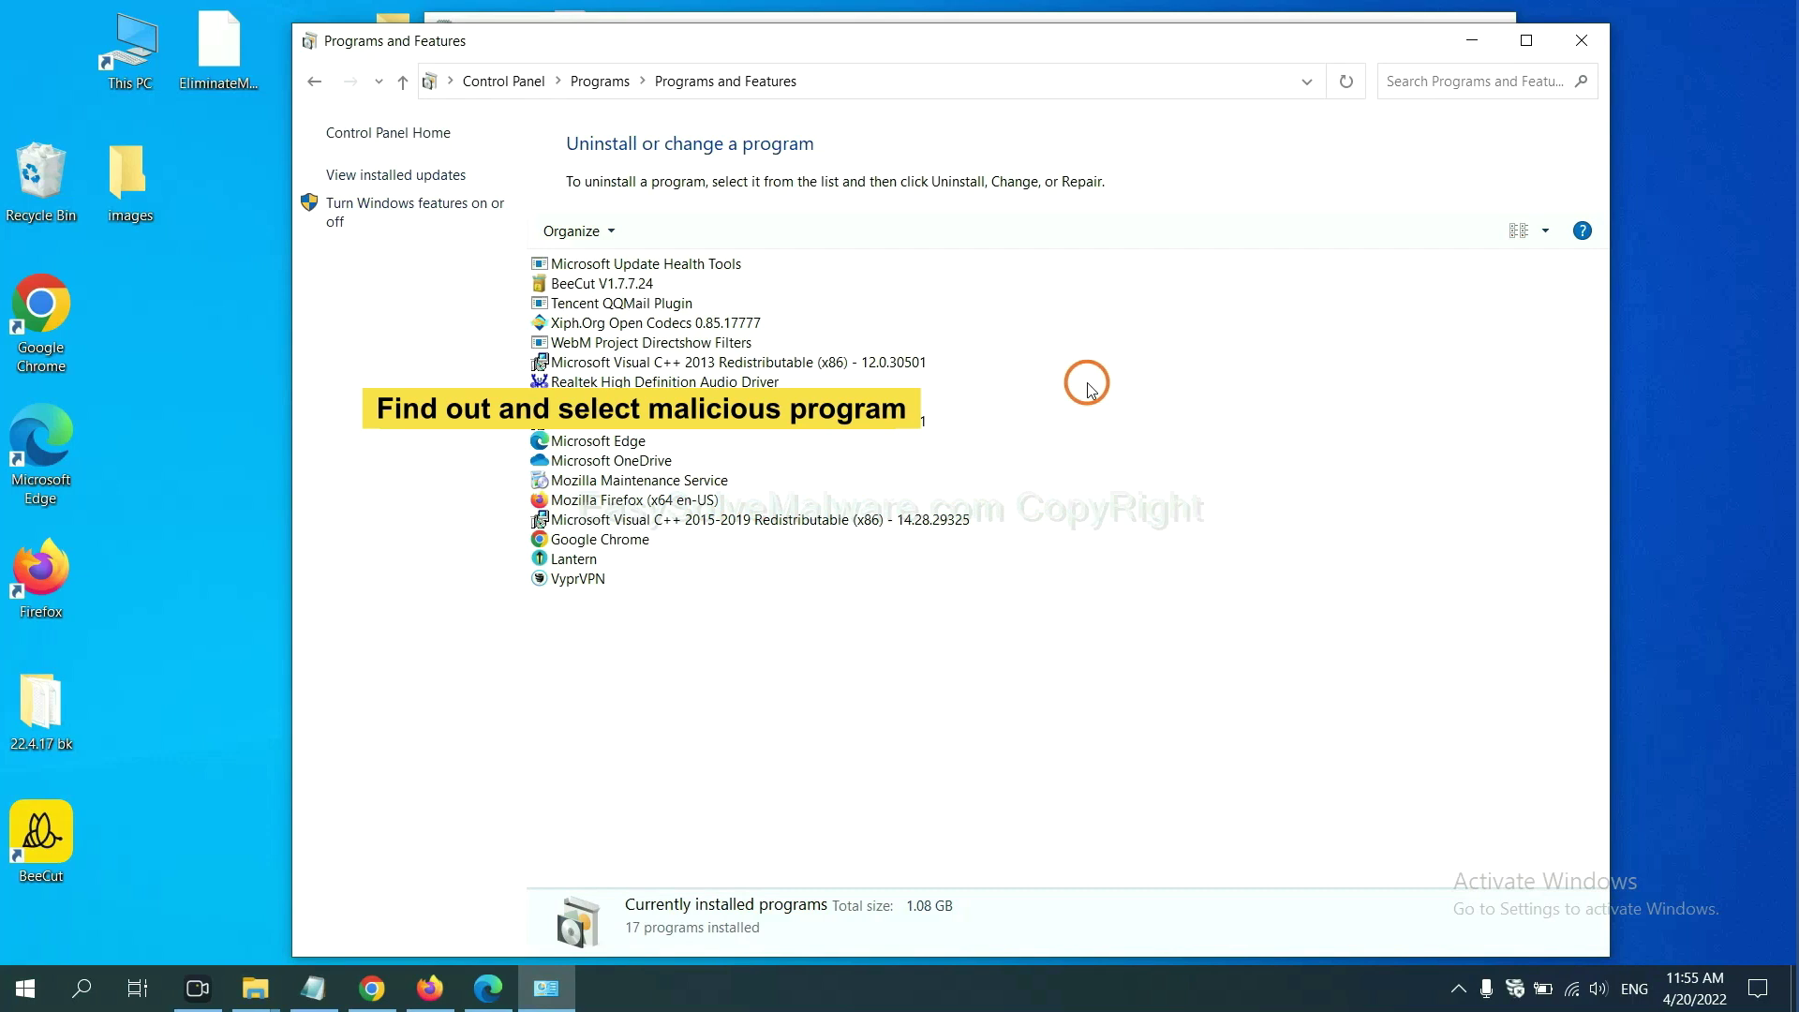
pyautogui.click(705, 324)
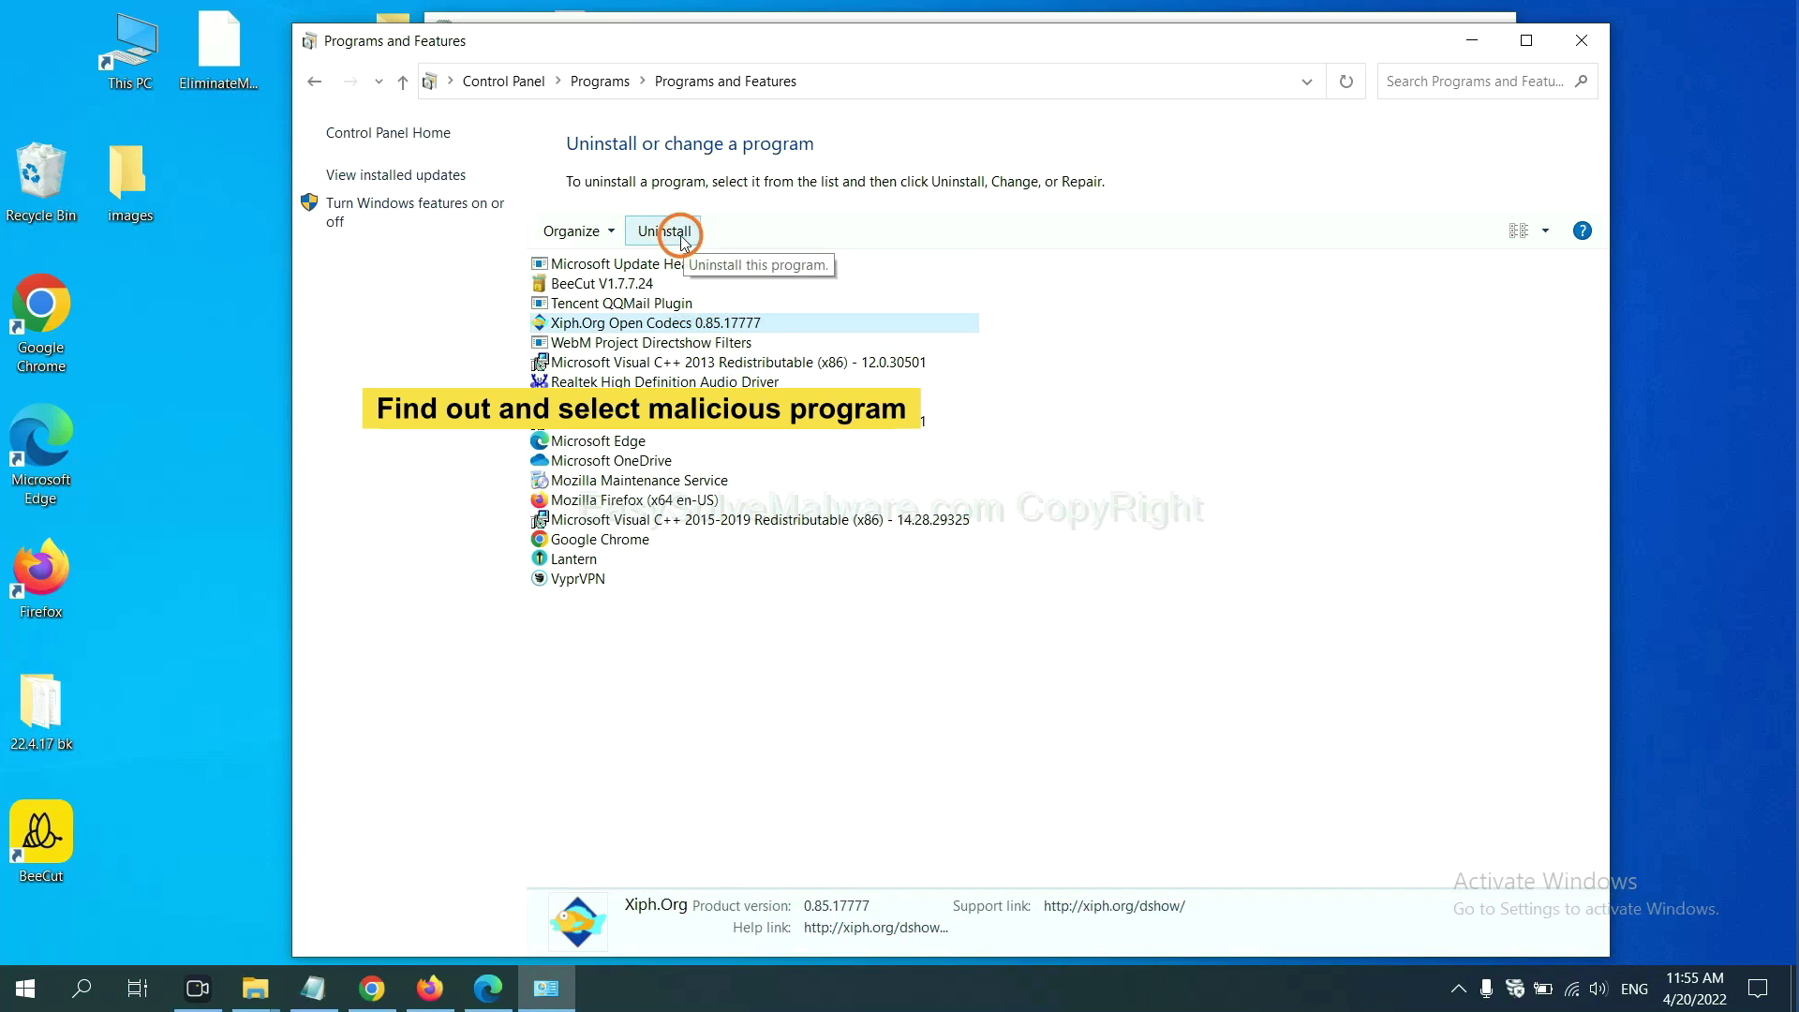
pyautogui.click(1581, 40)
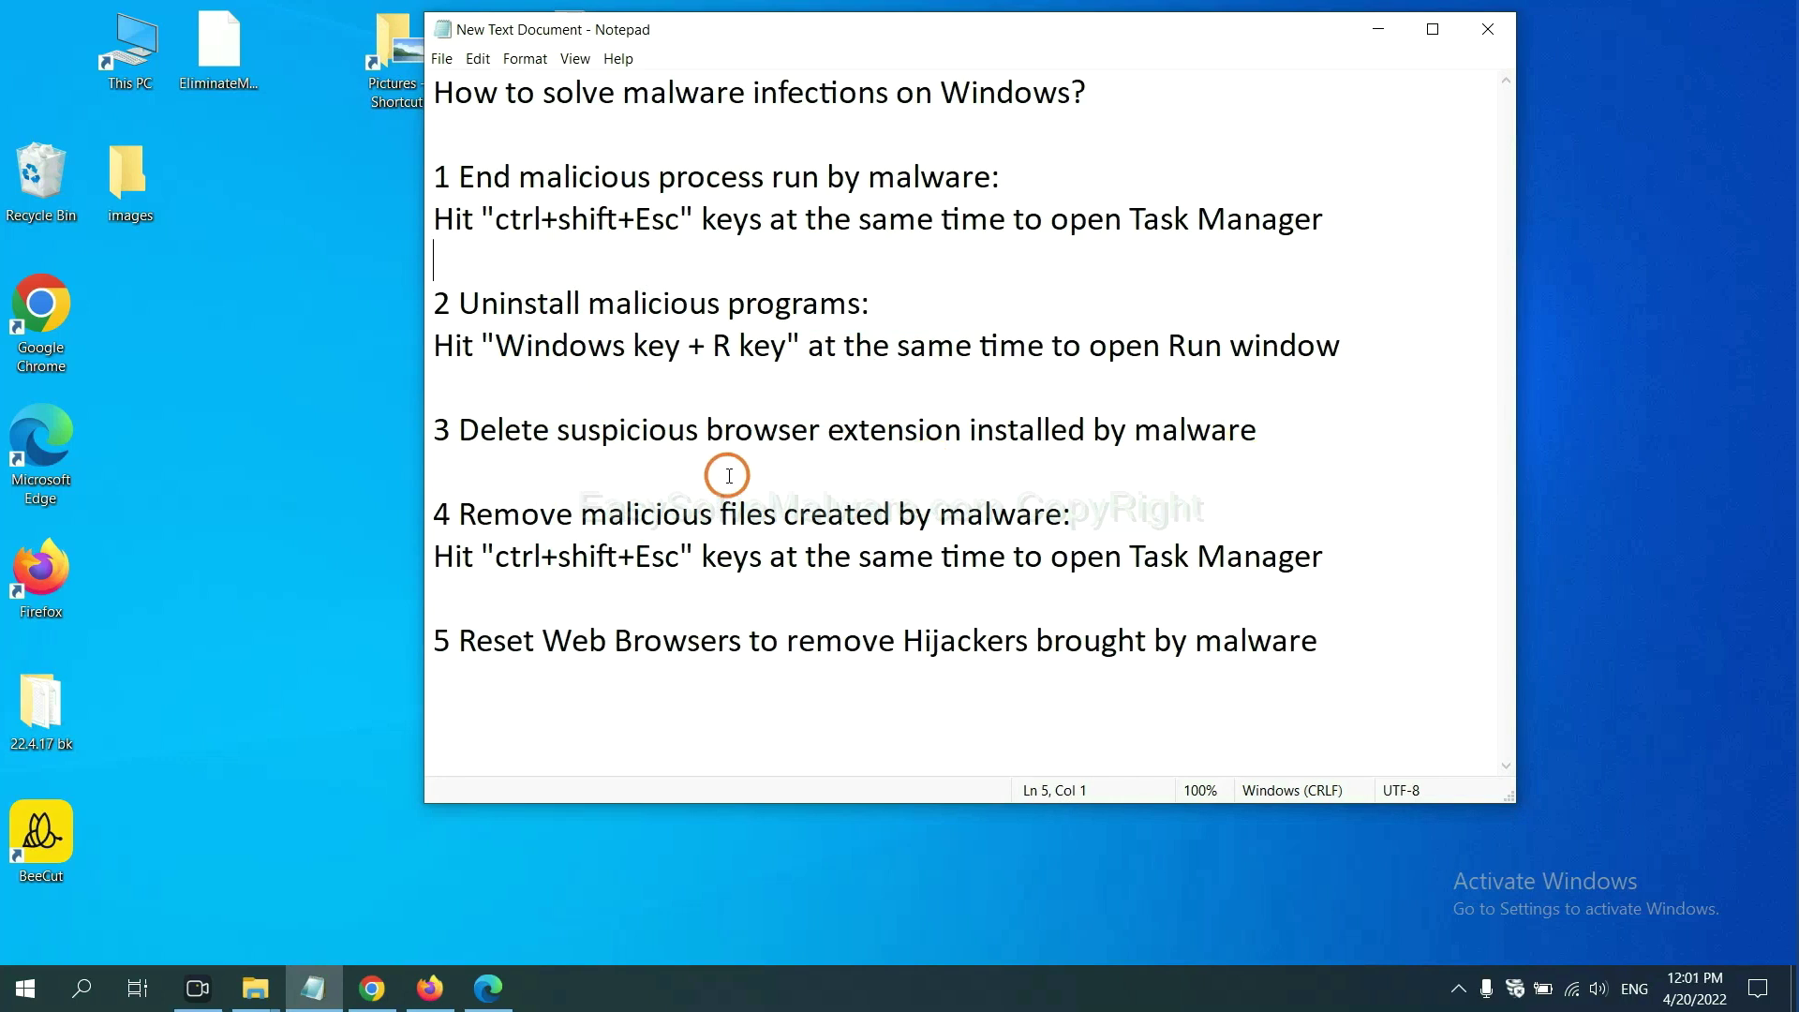
# Step: Open Chrome's Extensions page from More tools, showing the Scroll To Top extension
pyautogui.click(385, 988)
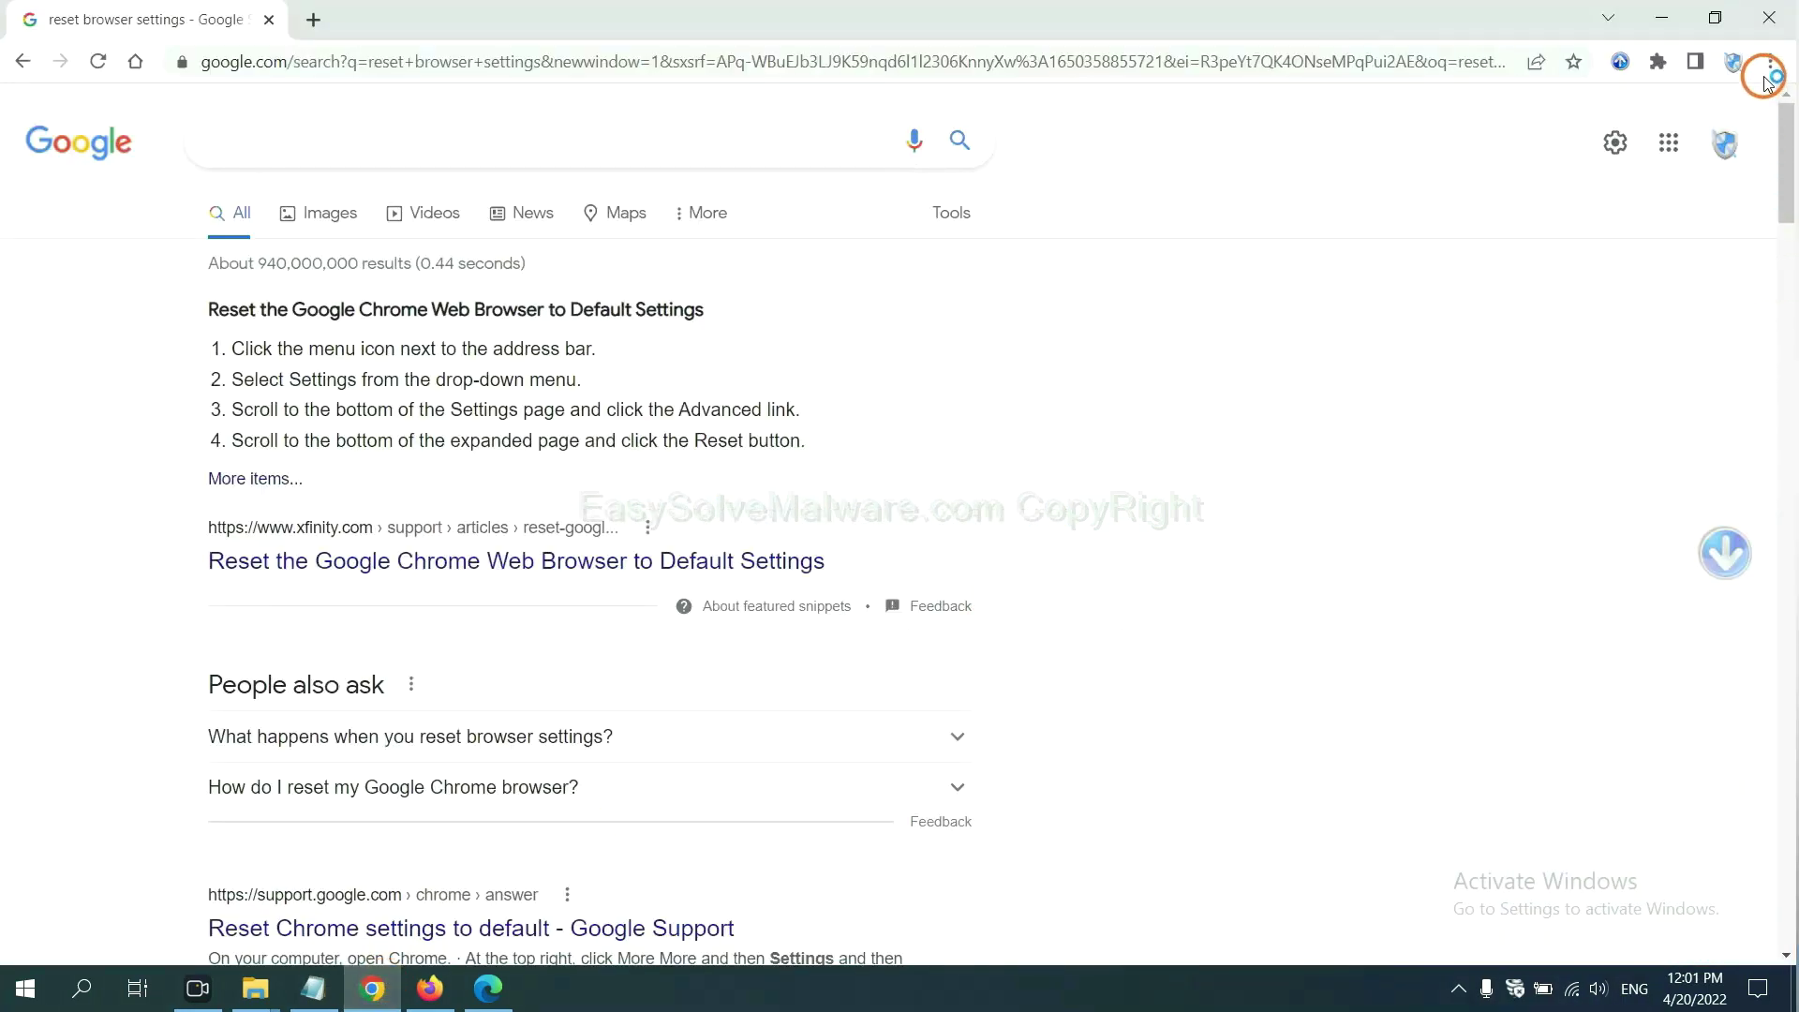
pyautogui.click(1769, 65)
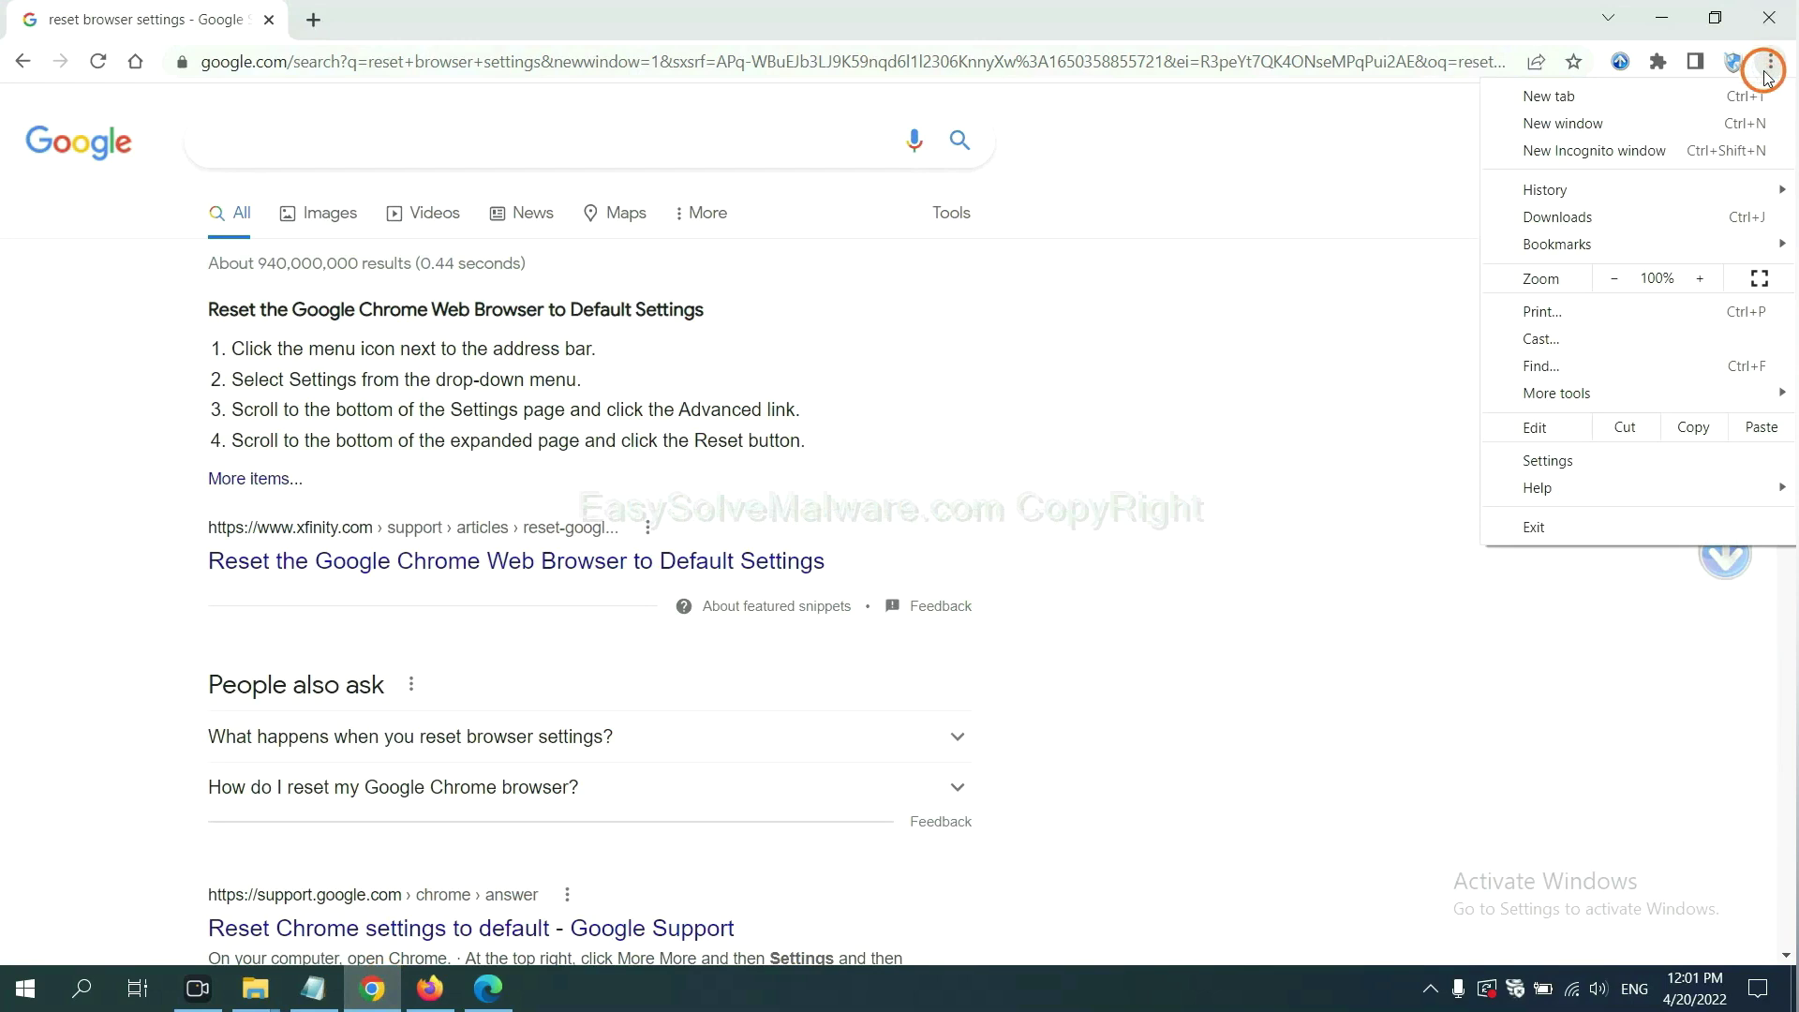
pyautogui.moveTo(1612, 394)
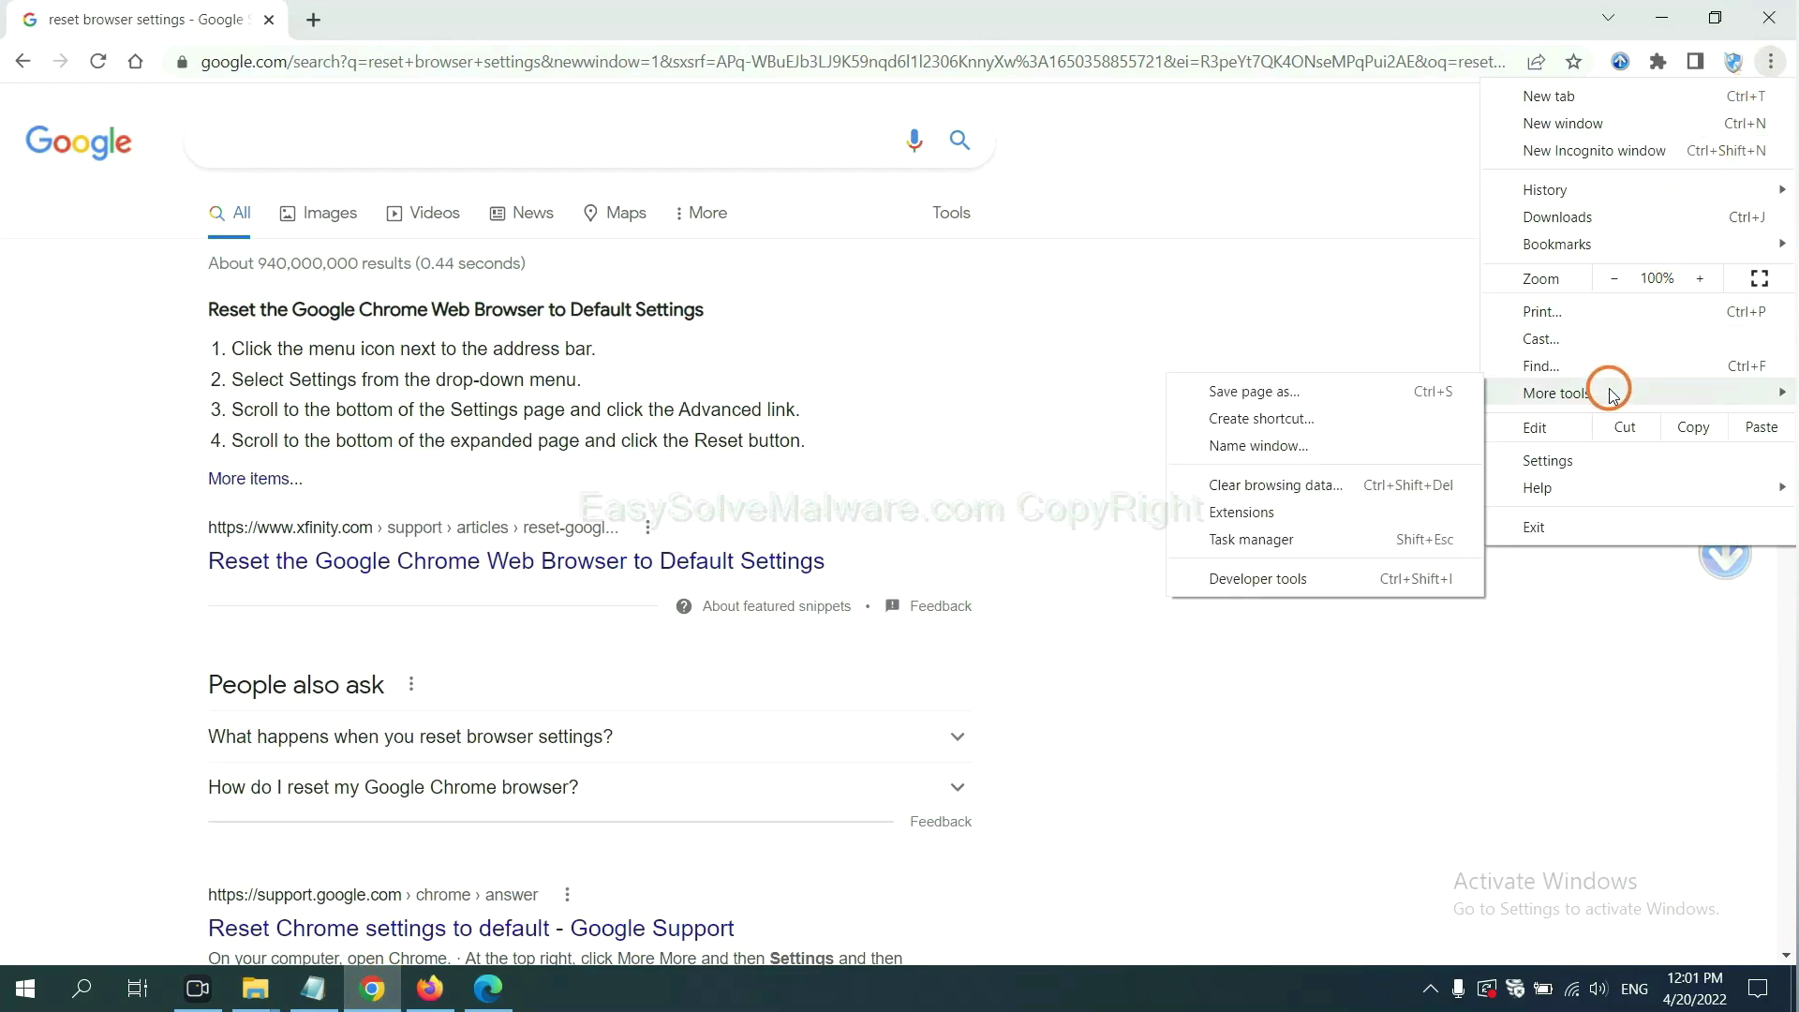
pyautogui.click(1322, 511)
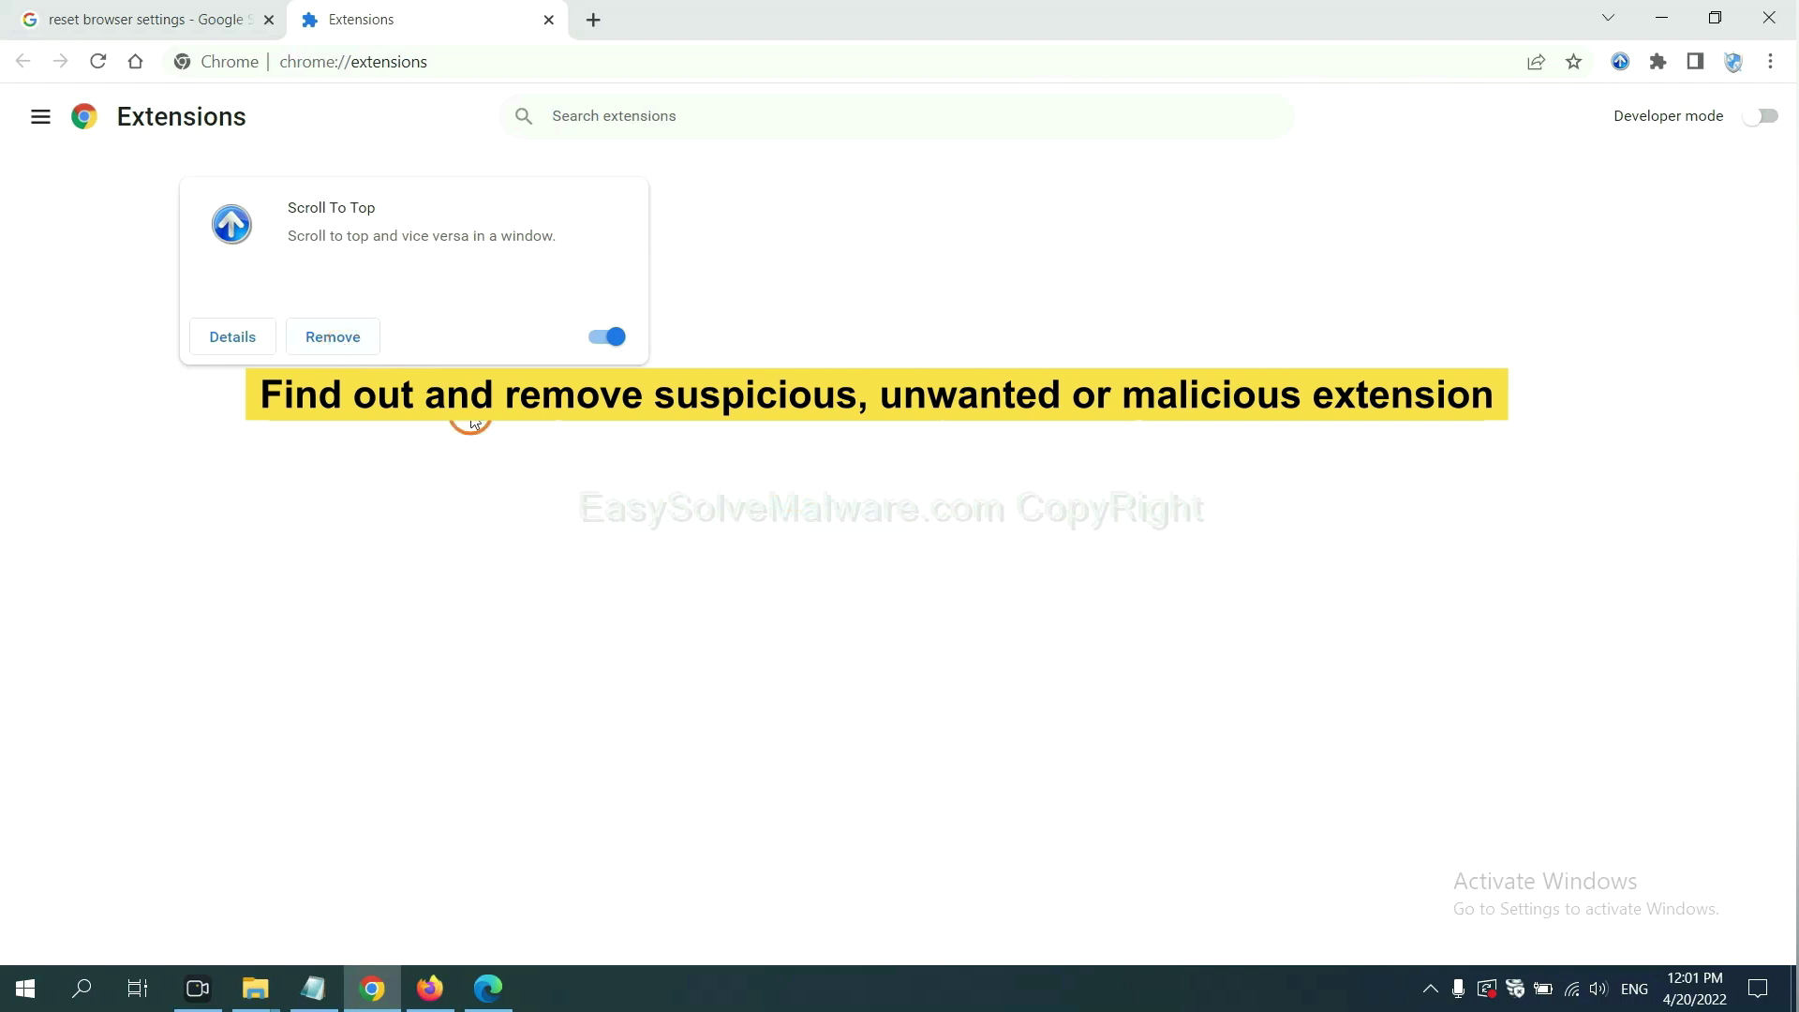
# Step: Open Firefox's Add-ons and themes manager and show the options for GIPHY for Firefox
pyautogui.click(428, 987)
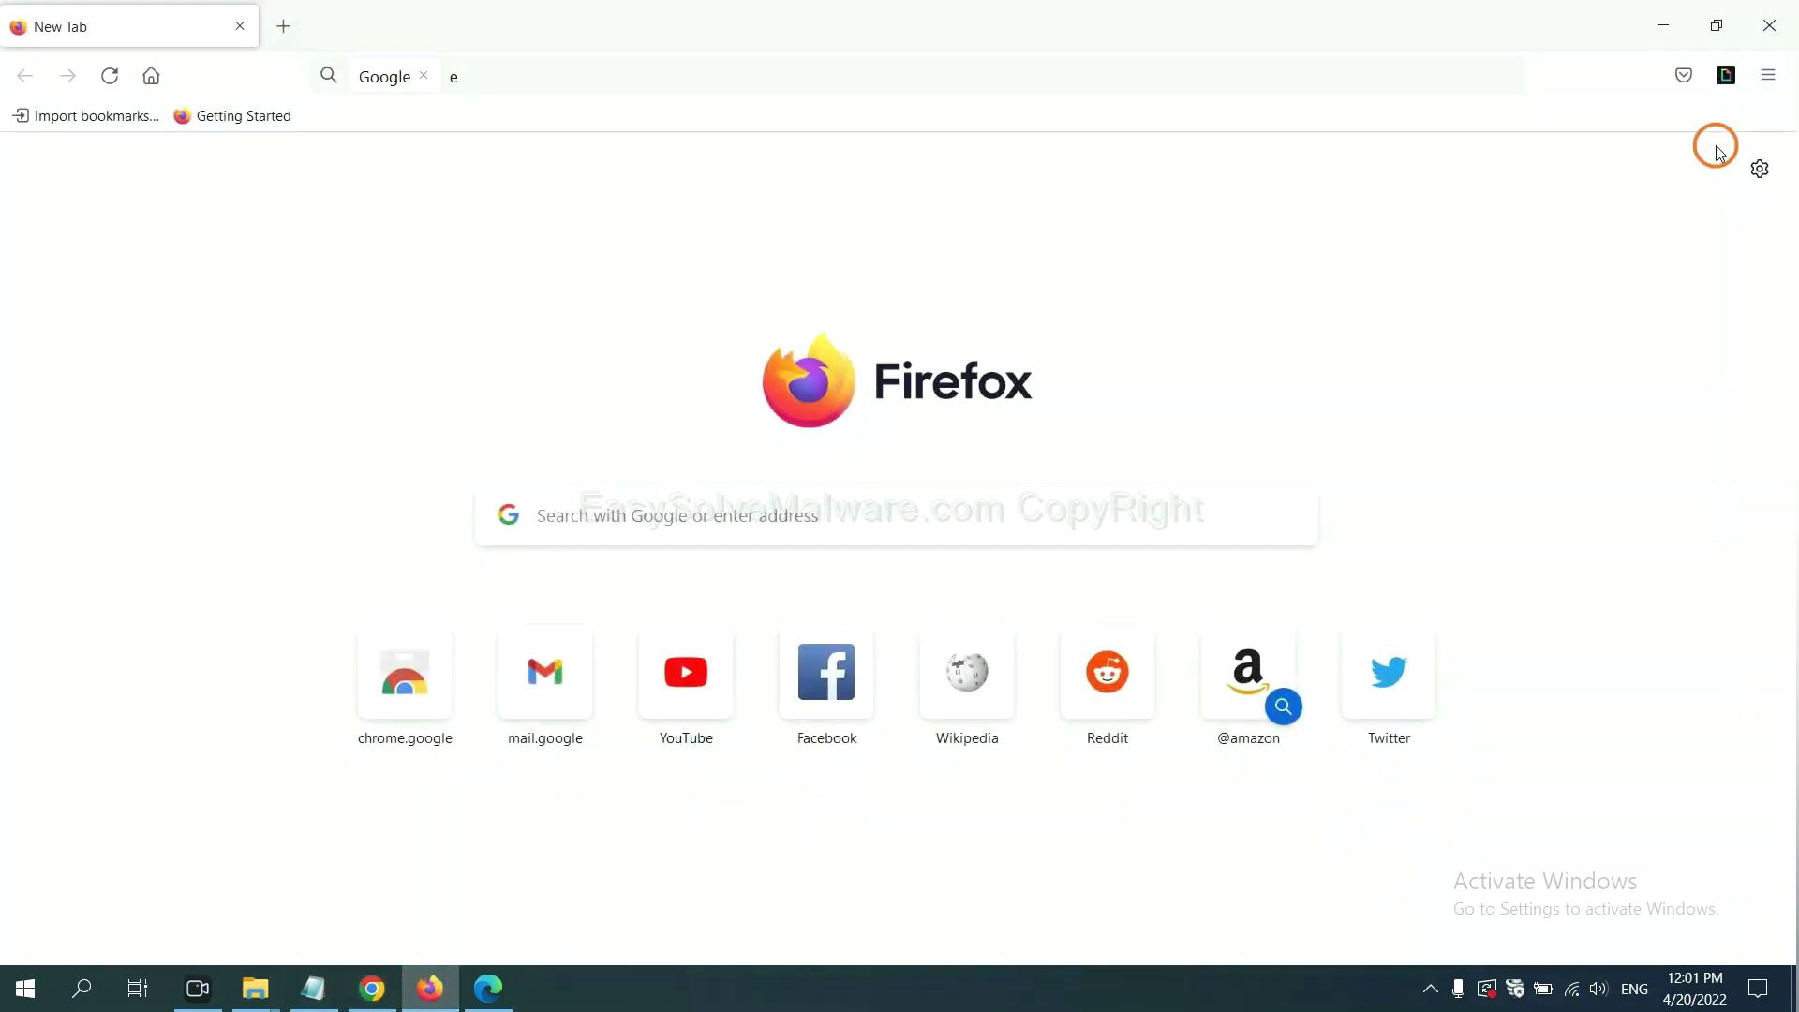
pyautogui.click(1776, 78)
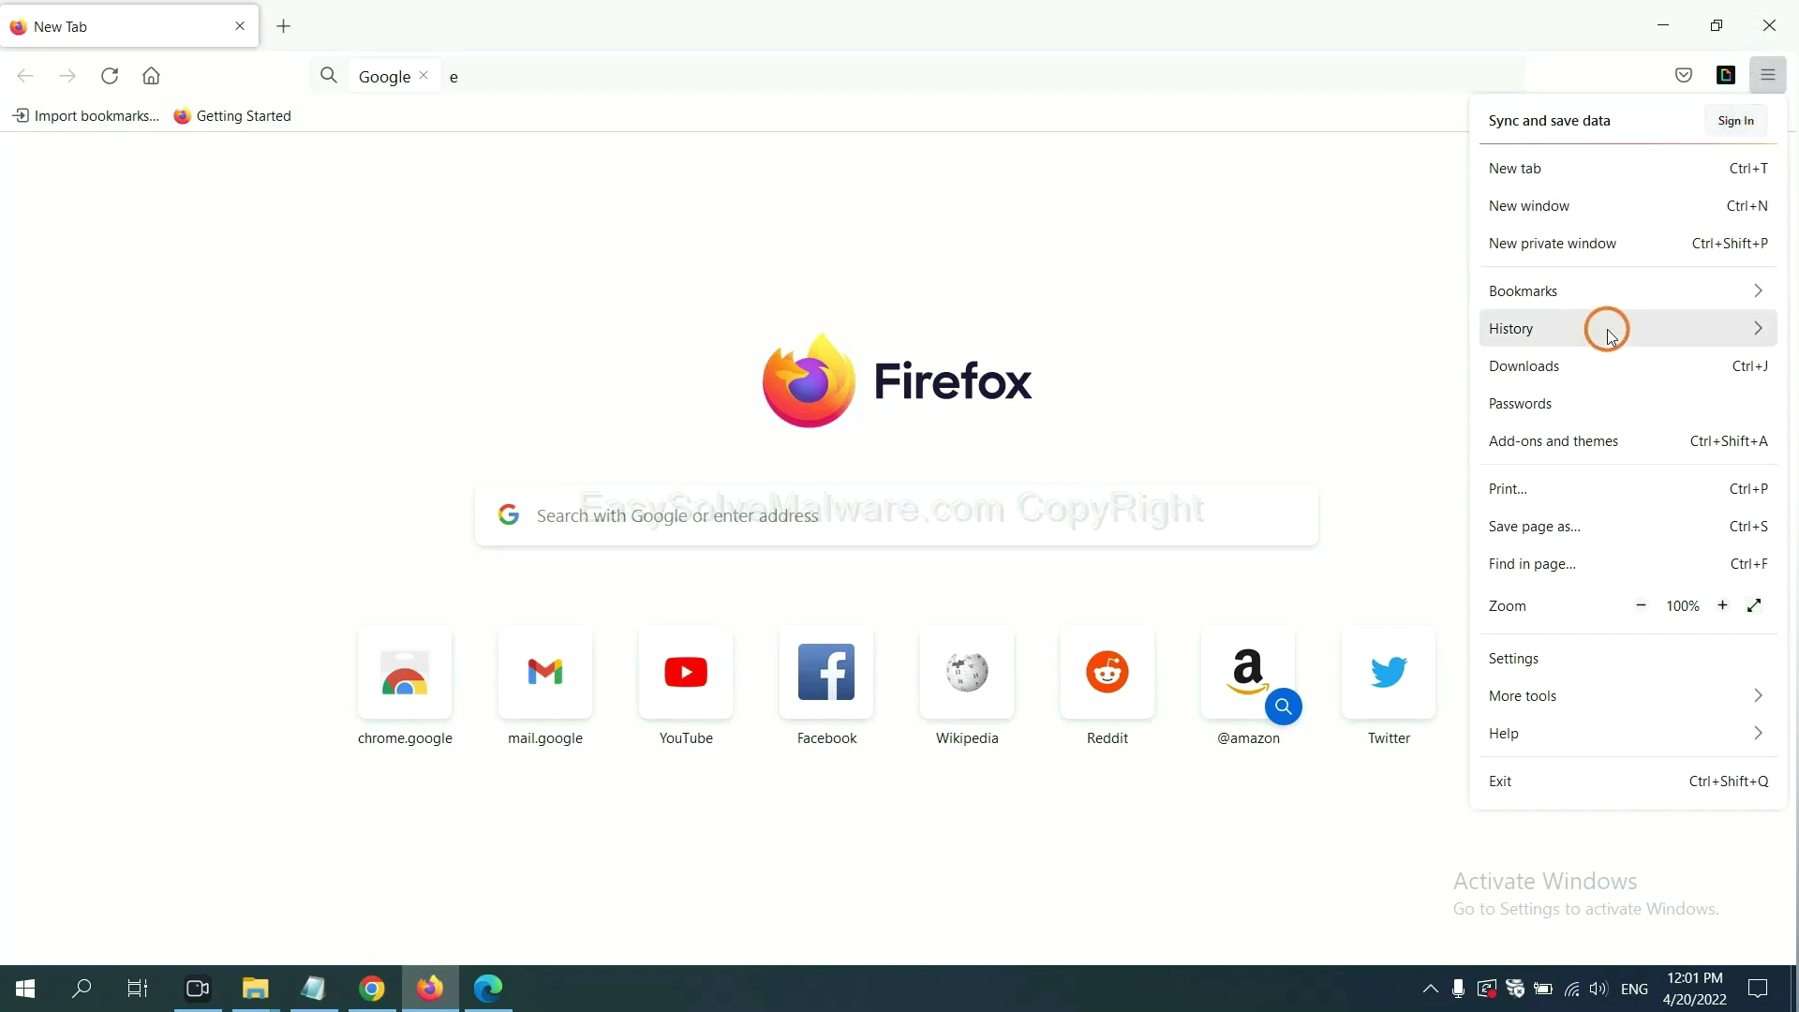
pyautogui.click(1572, 457)
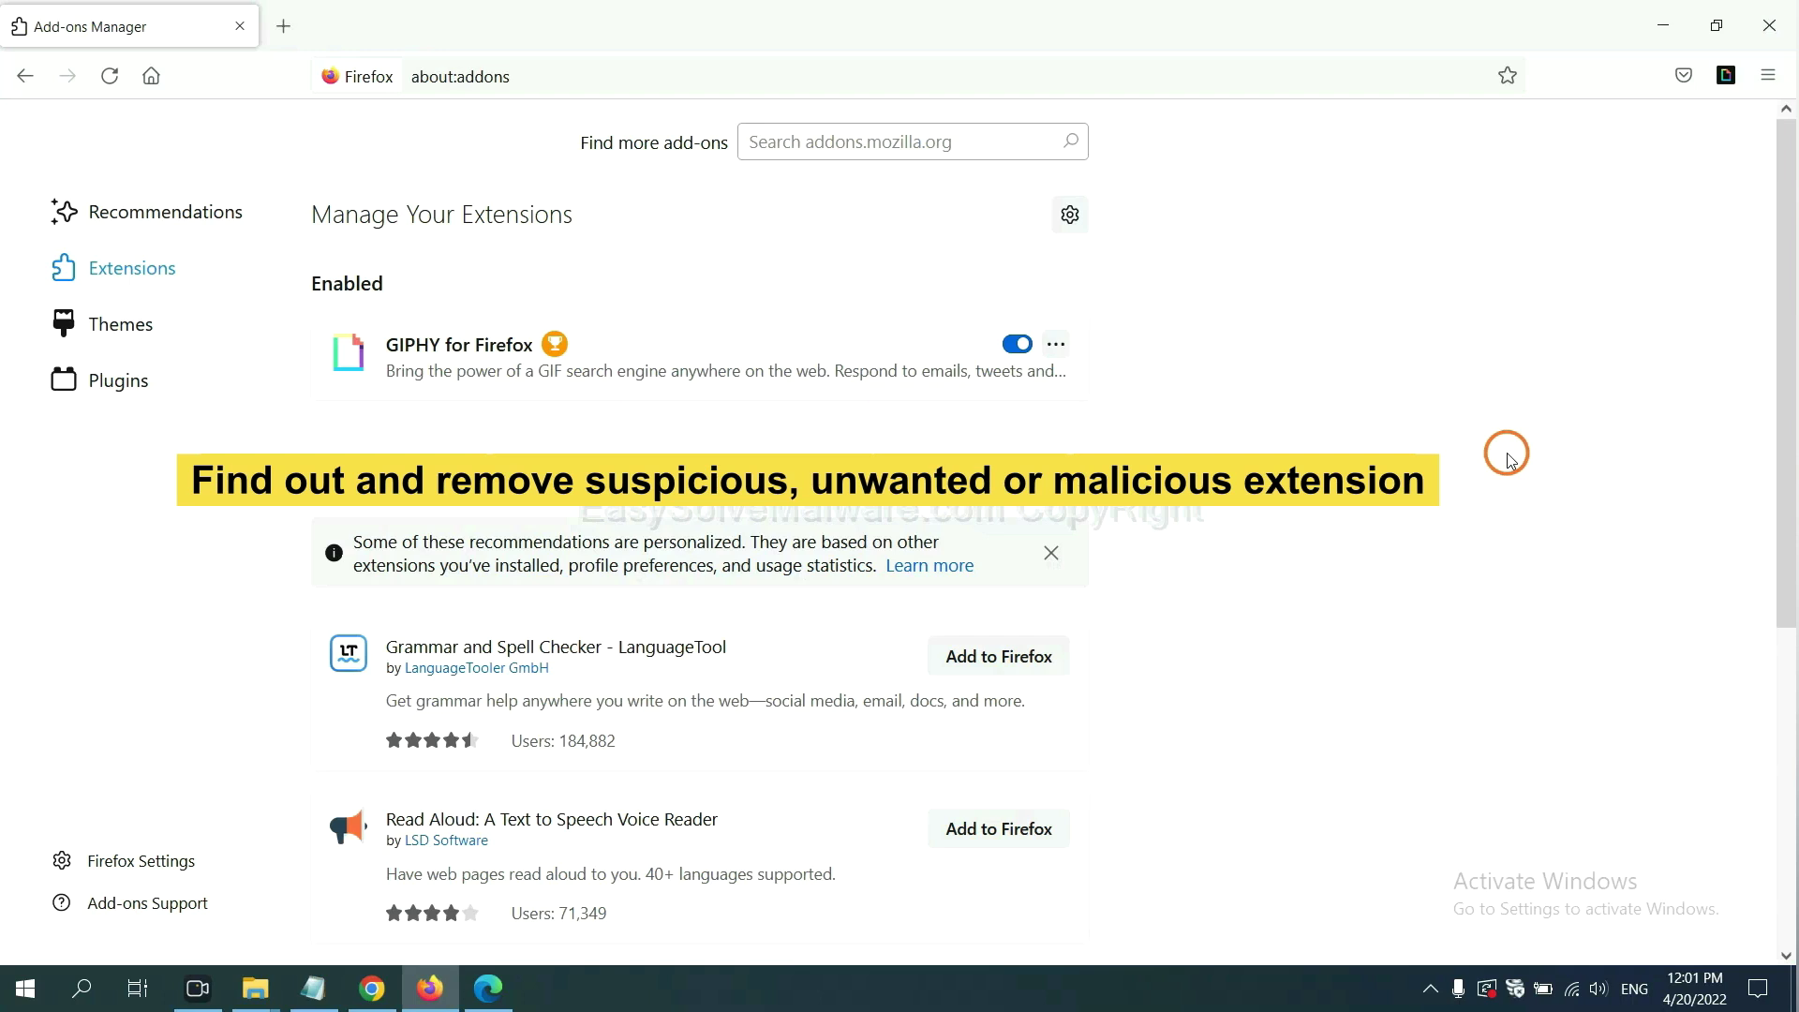
pyautogui.click(1056, 346)
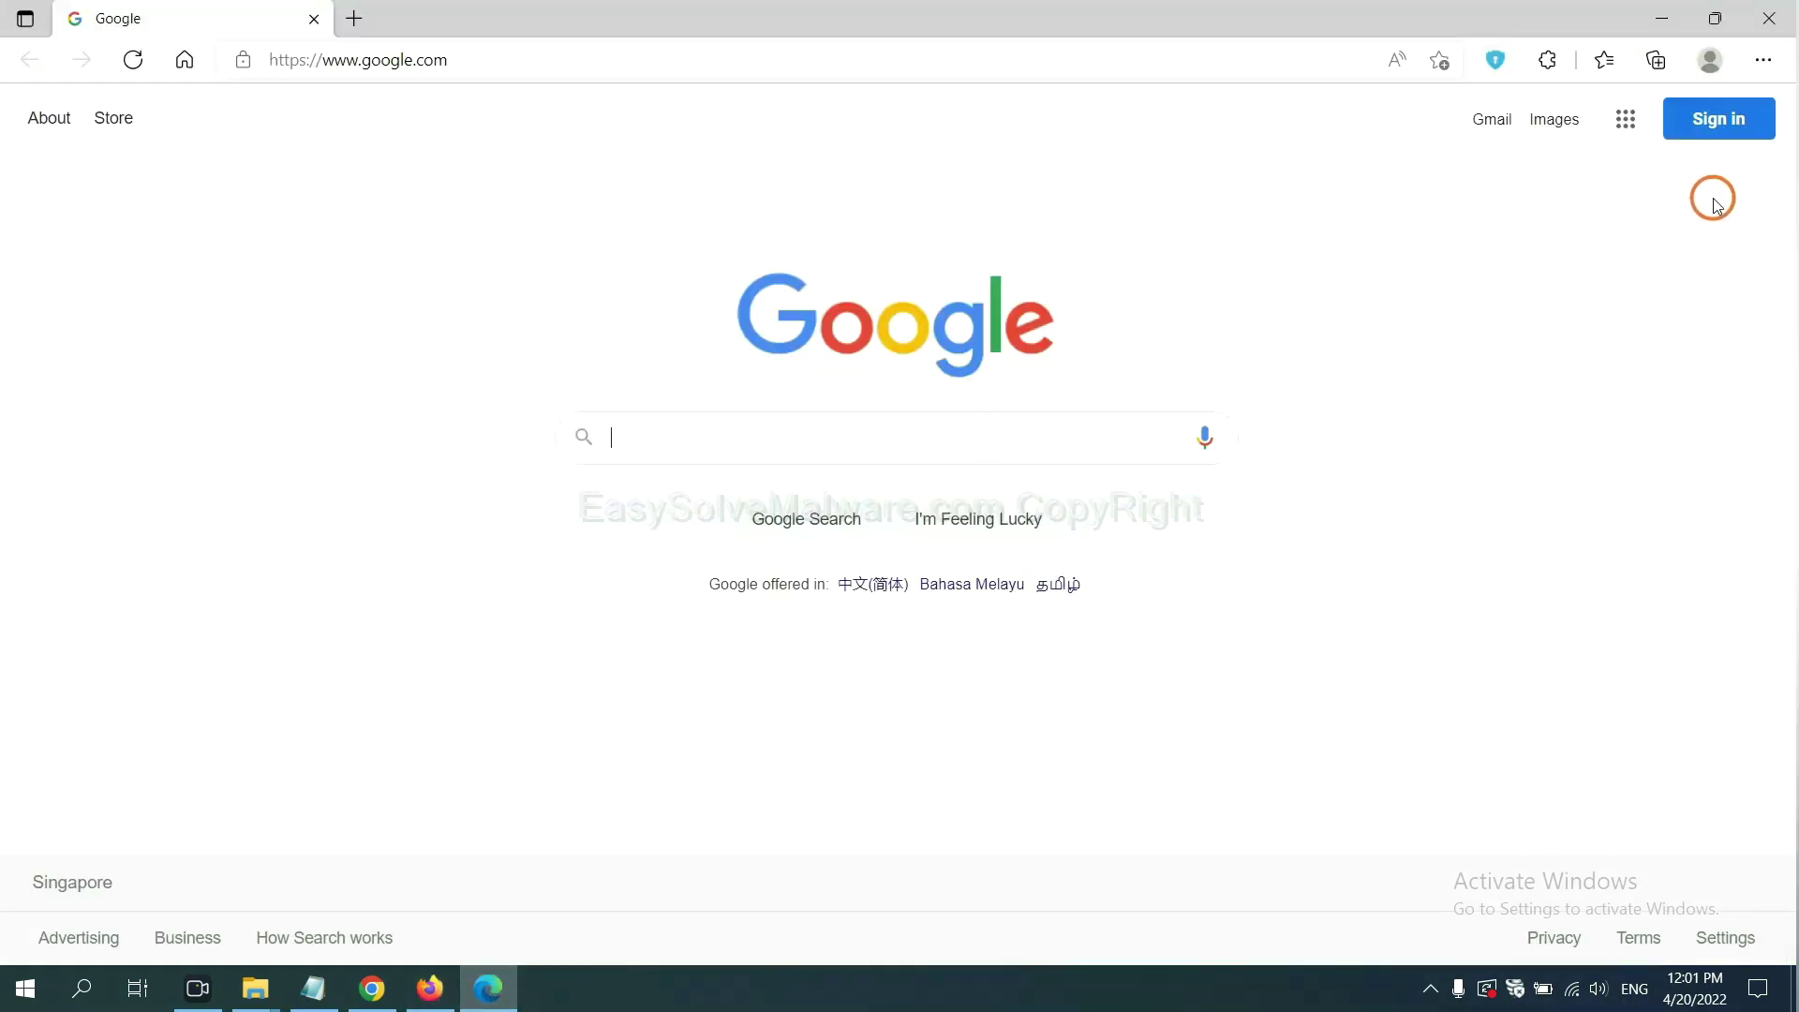
# Step: Remove the ArcVpn Free Fast VPN Proxy extension from Edge's Manage extensions page and minimise Edge
pyautogui.click(1762, 61)
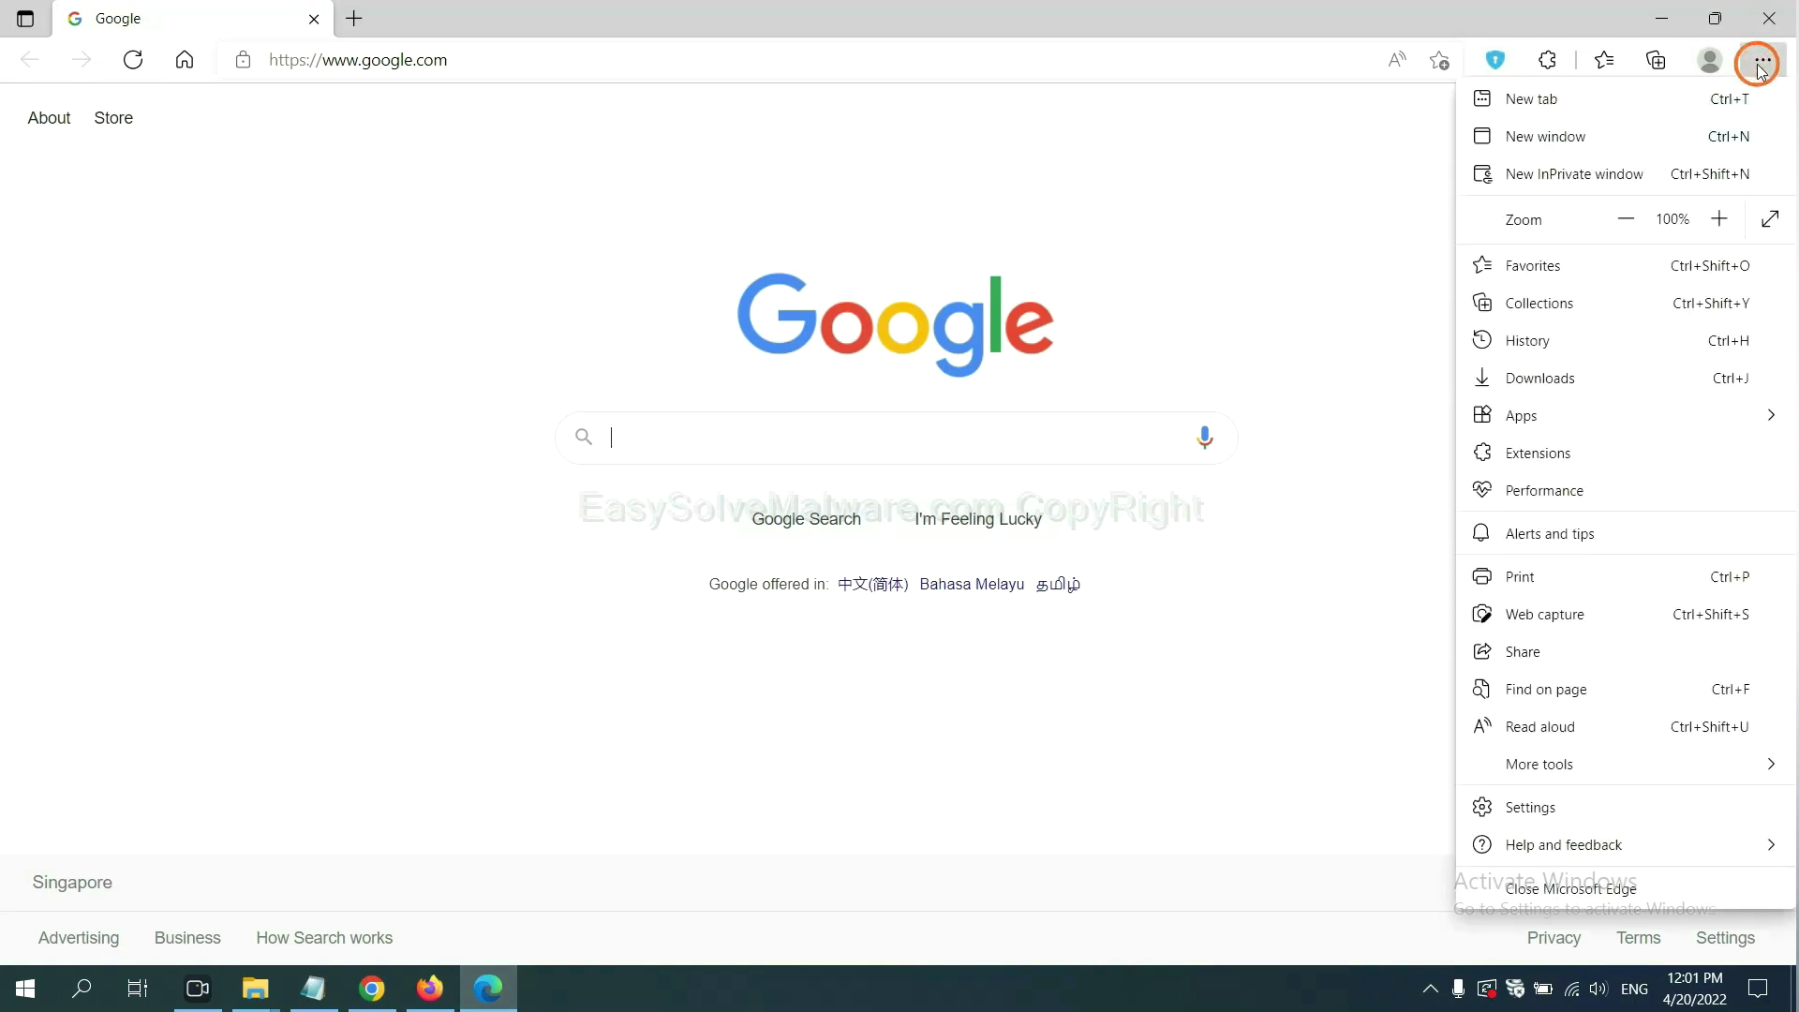
pyautogui.rightClick(1548, 456)
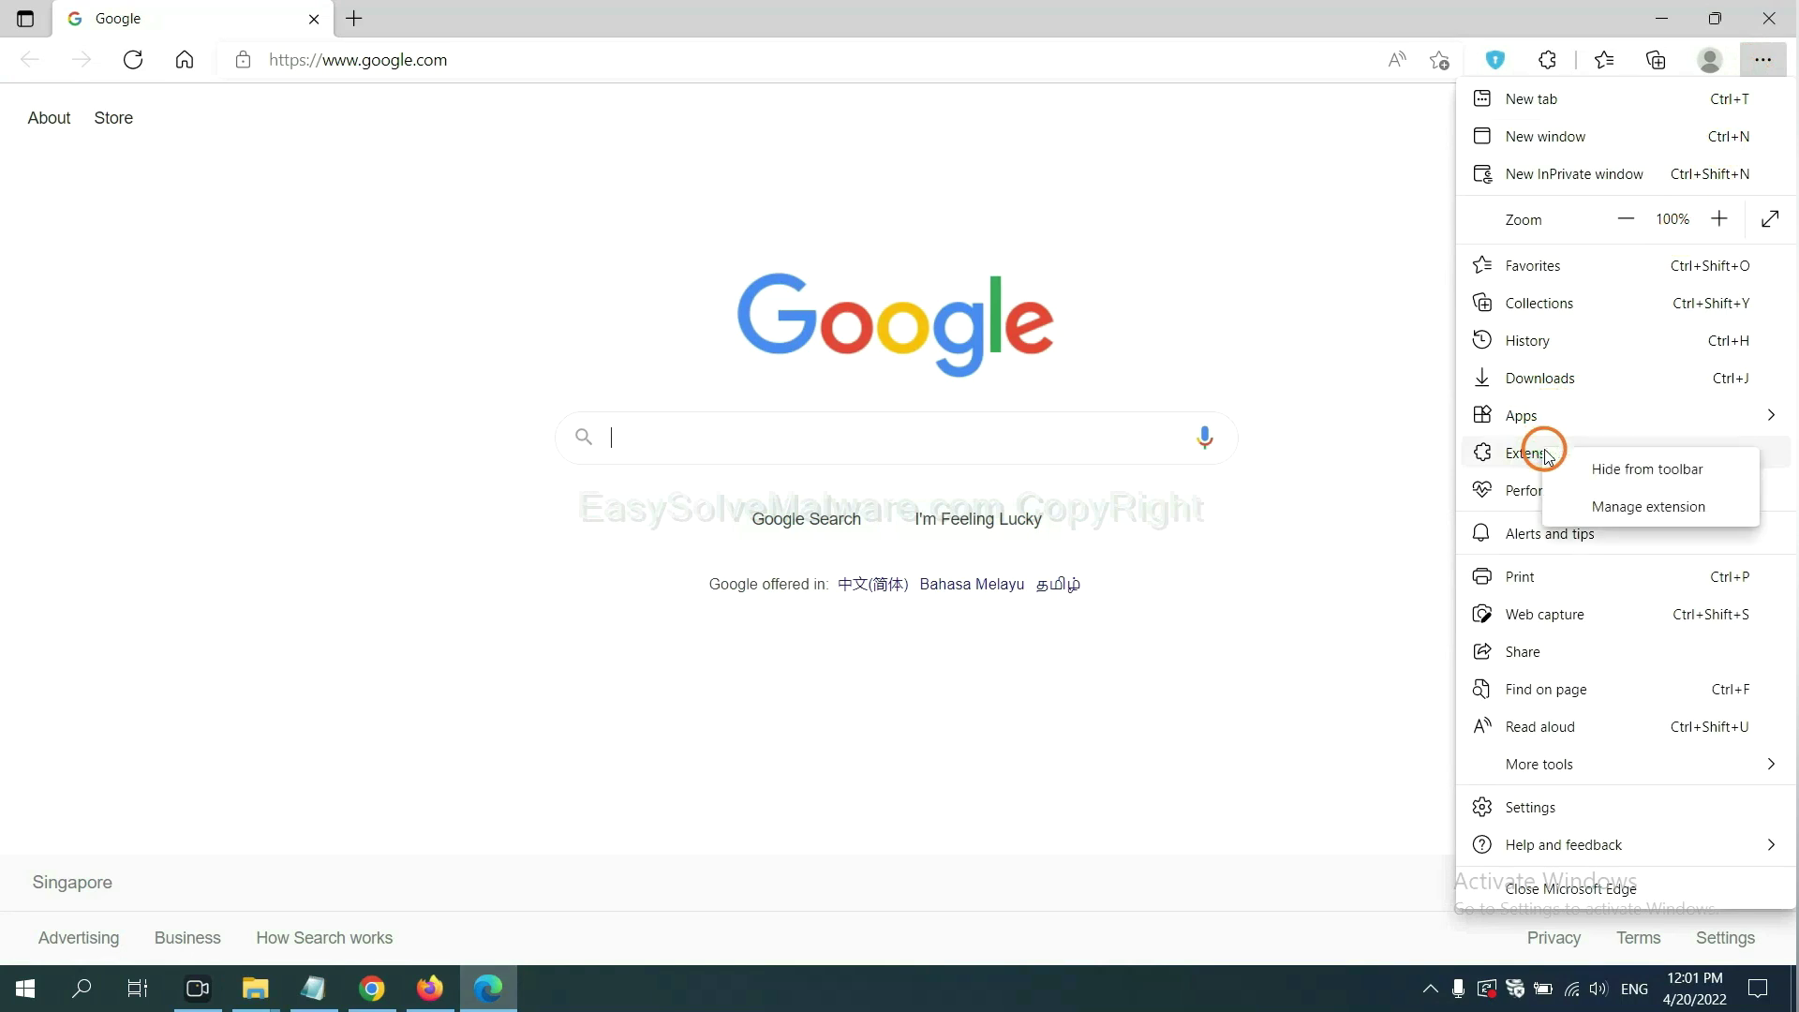
pyautogui.click(1613, 506)
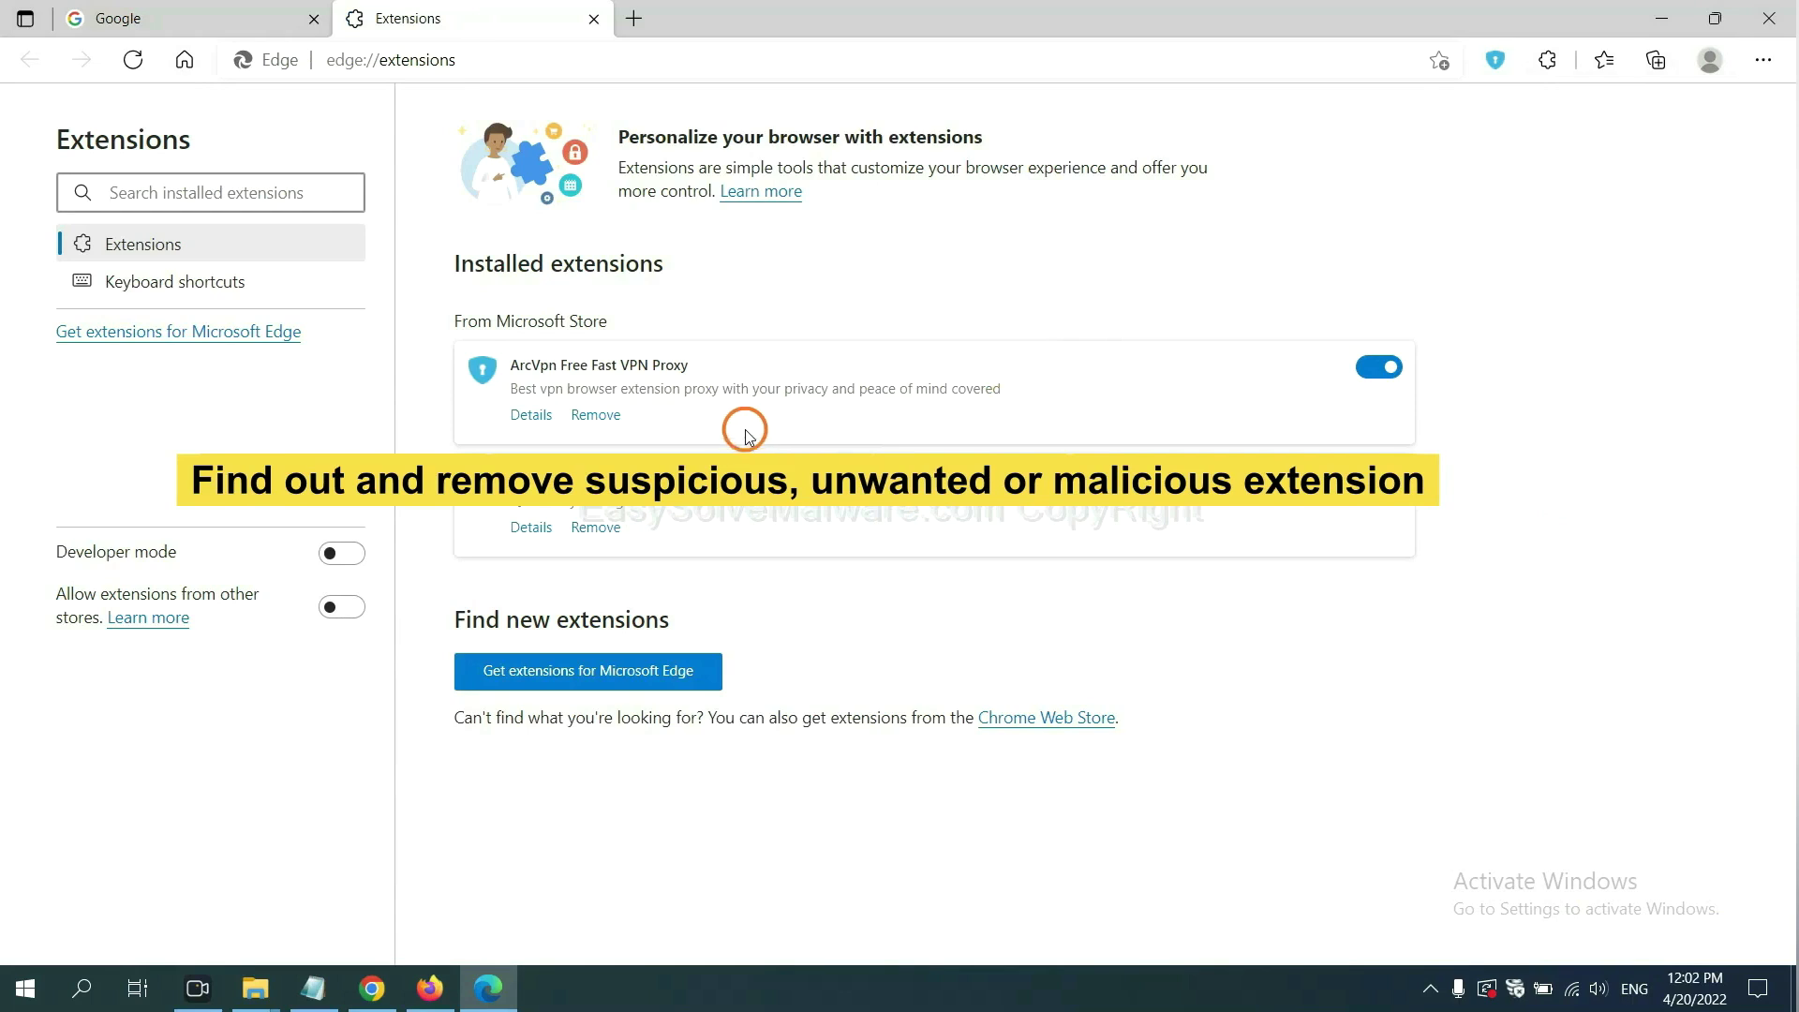
pyautogui.click(612, 418)
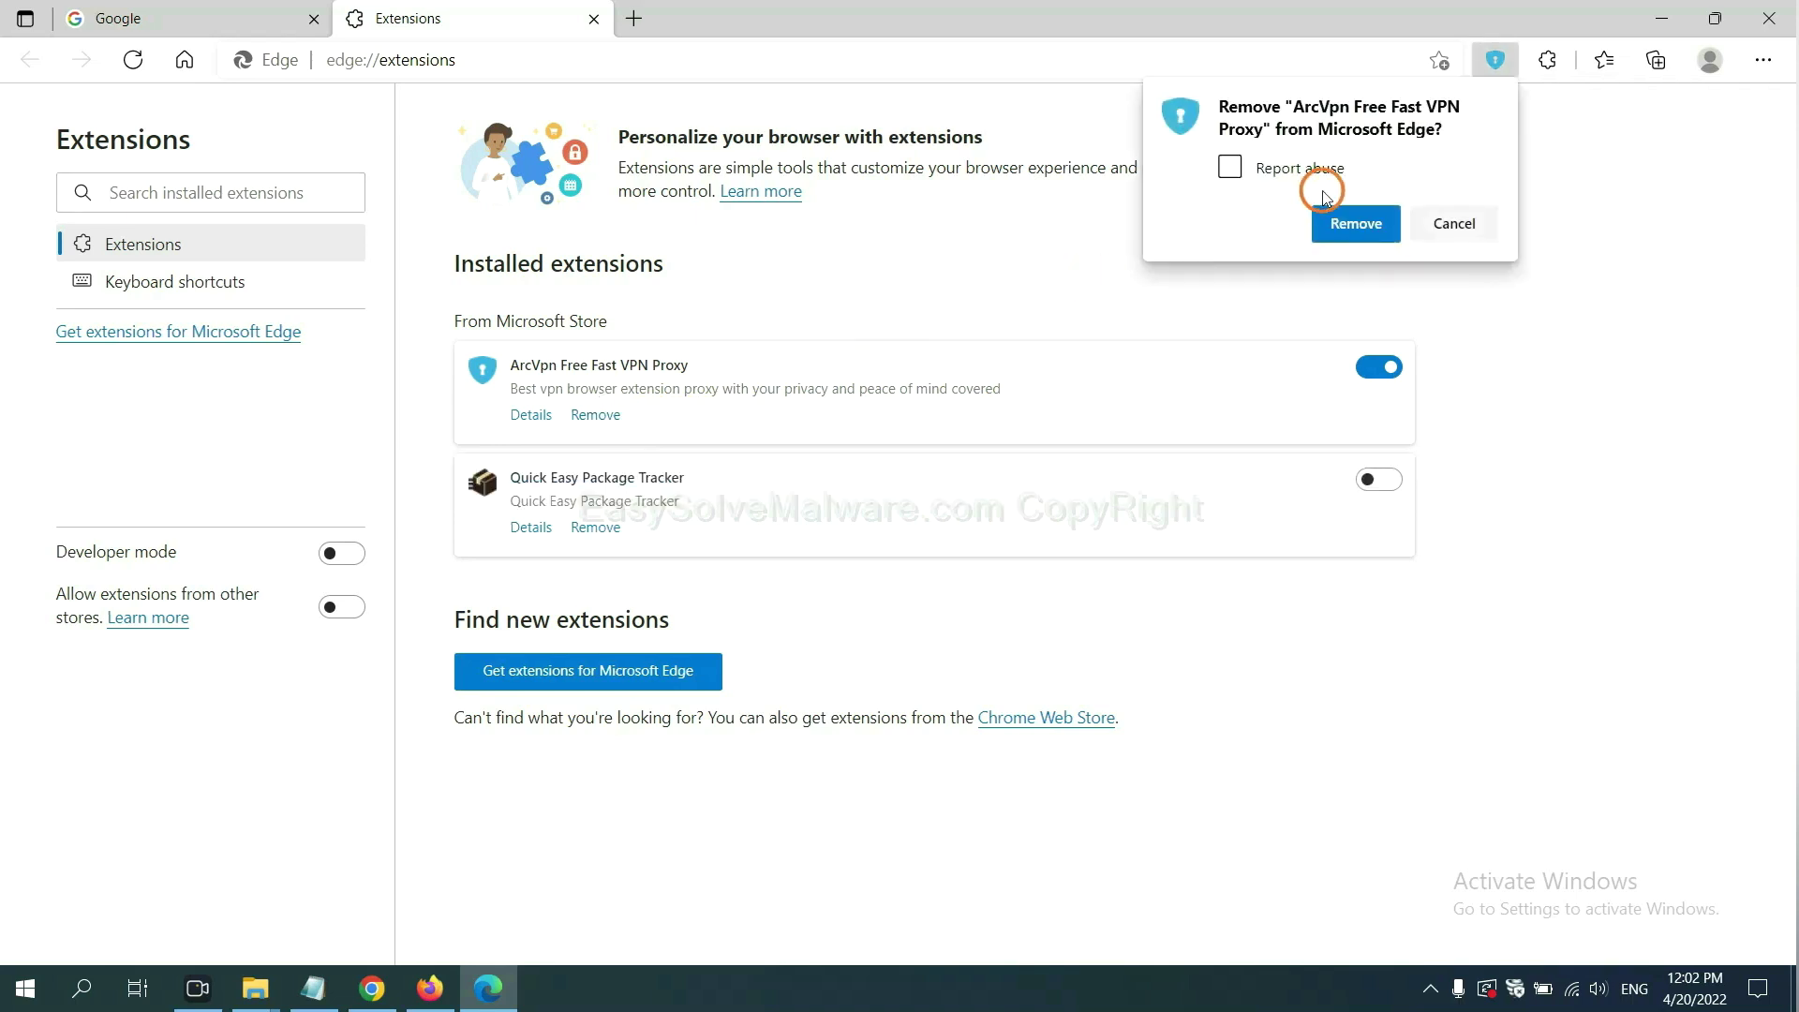
pyautogui.click(1344, 229)
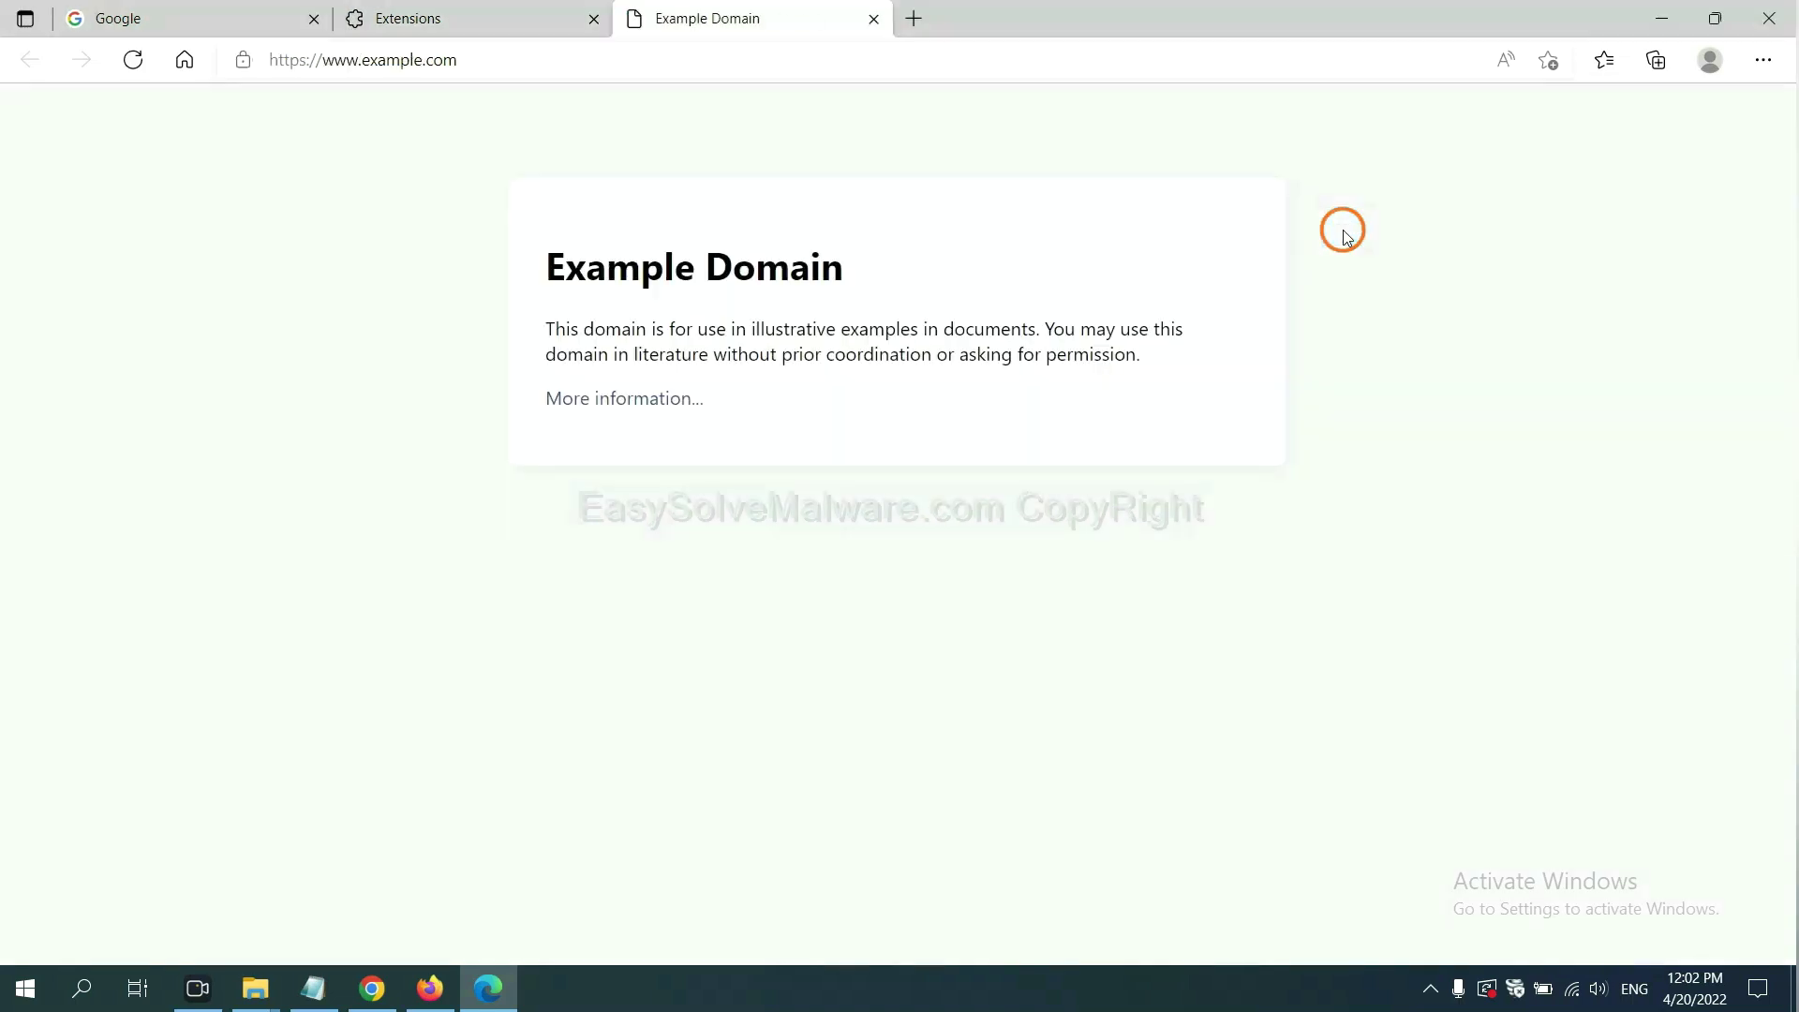
pyautogui.click(1788, 1001)
pyautogui.click(1788, 1000)
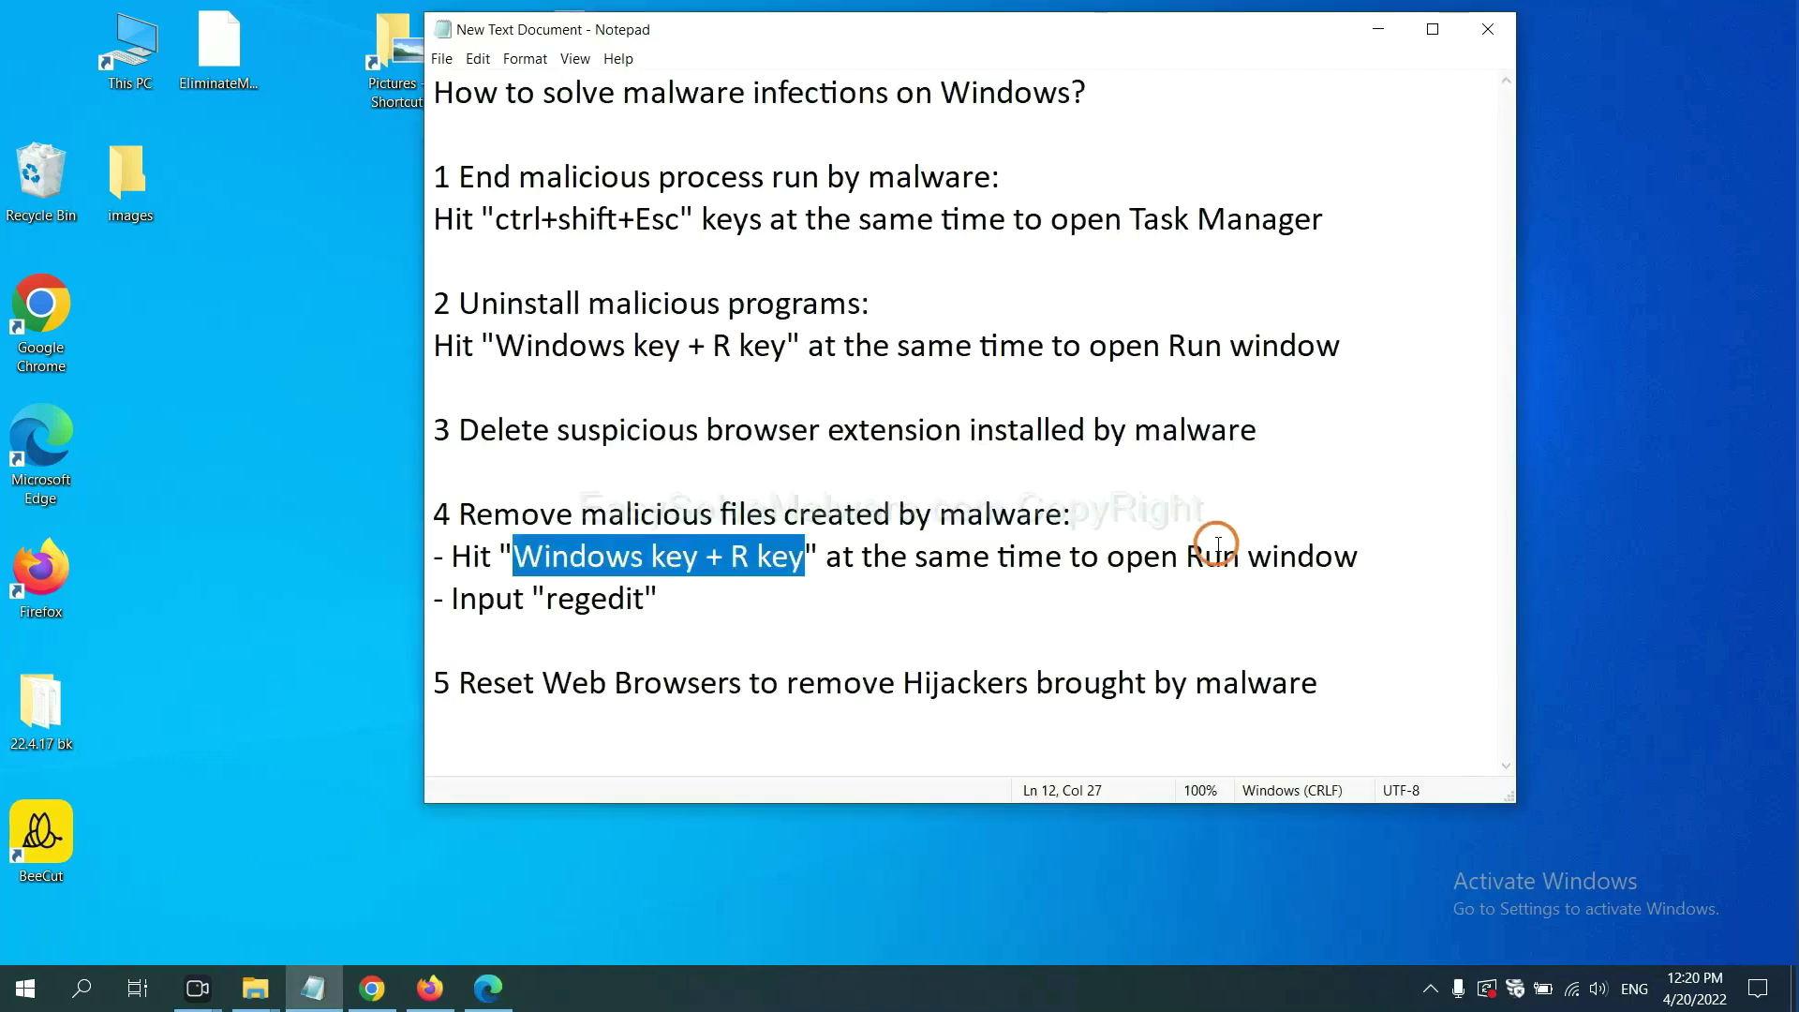
# Step: Review the step 4 lines in Notepad and bring up the Run box with regedit prefilled
pyautogui.click(1218, 546)
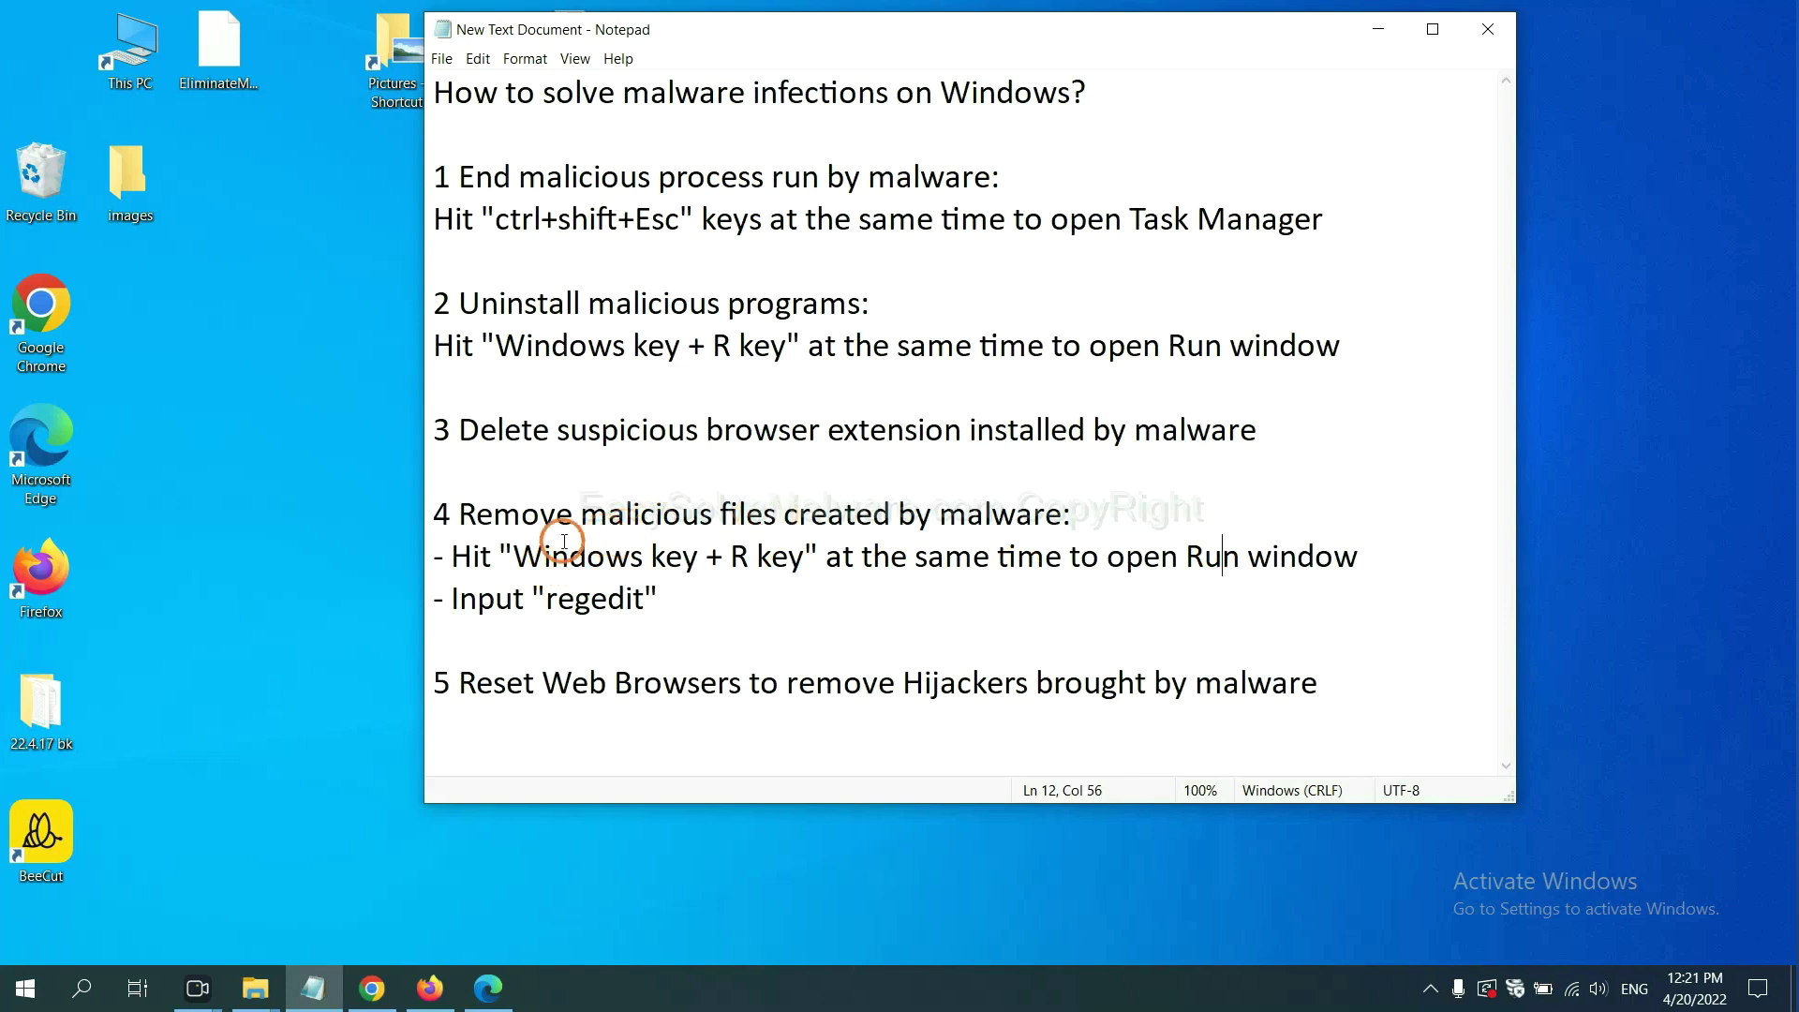
pyautogui.moveTo(462, 553); pyautogui.dragTo(1019, 582)
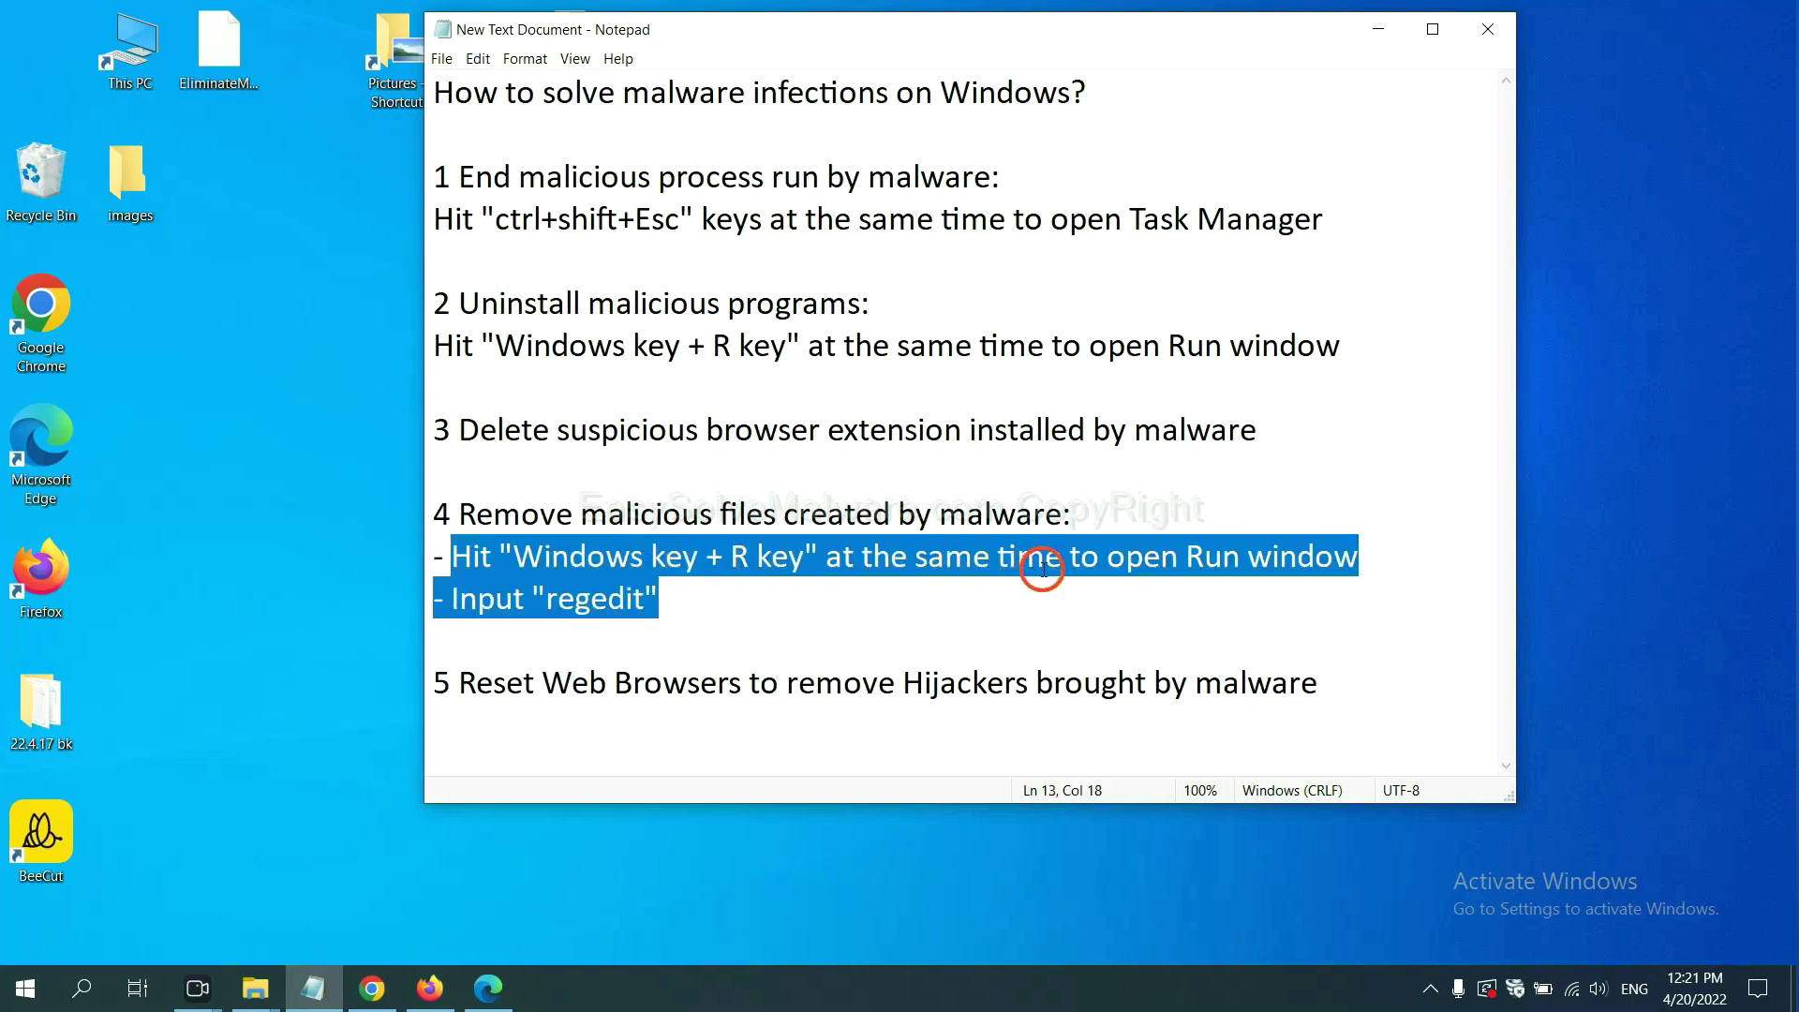
pyautogui.click(1044, 568)
pyautogui.press('super+r')
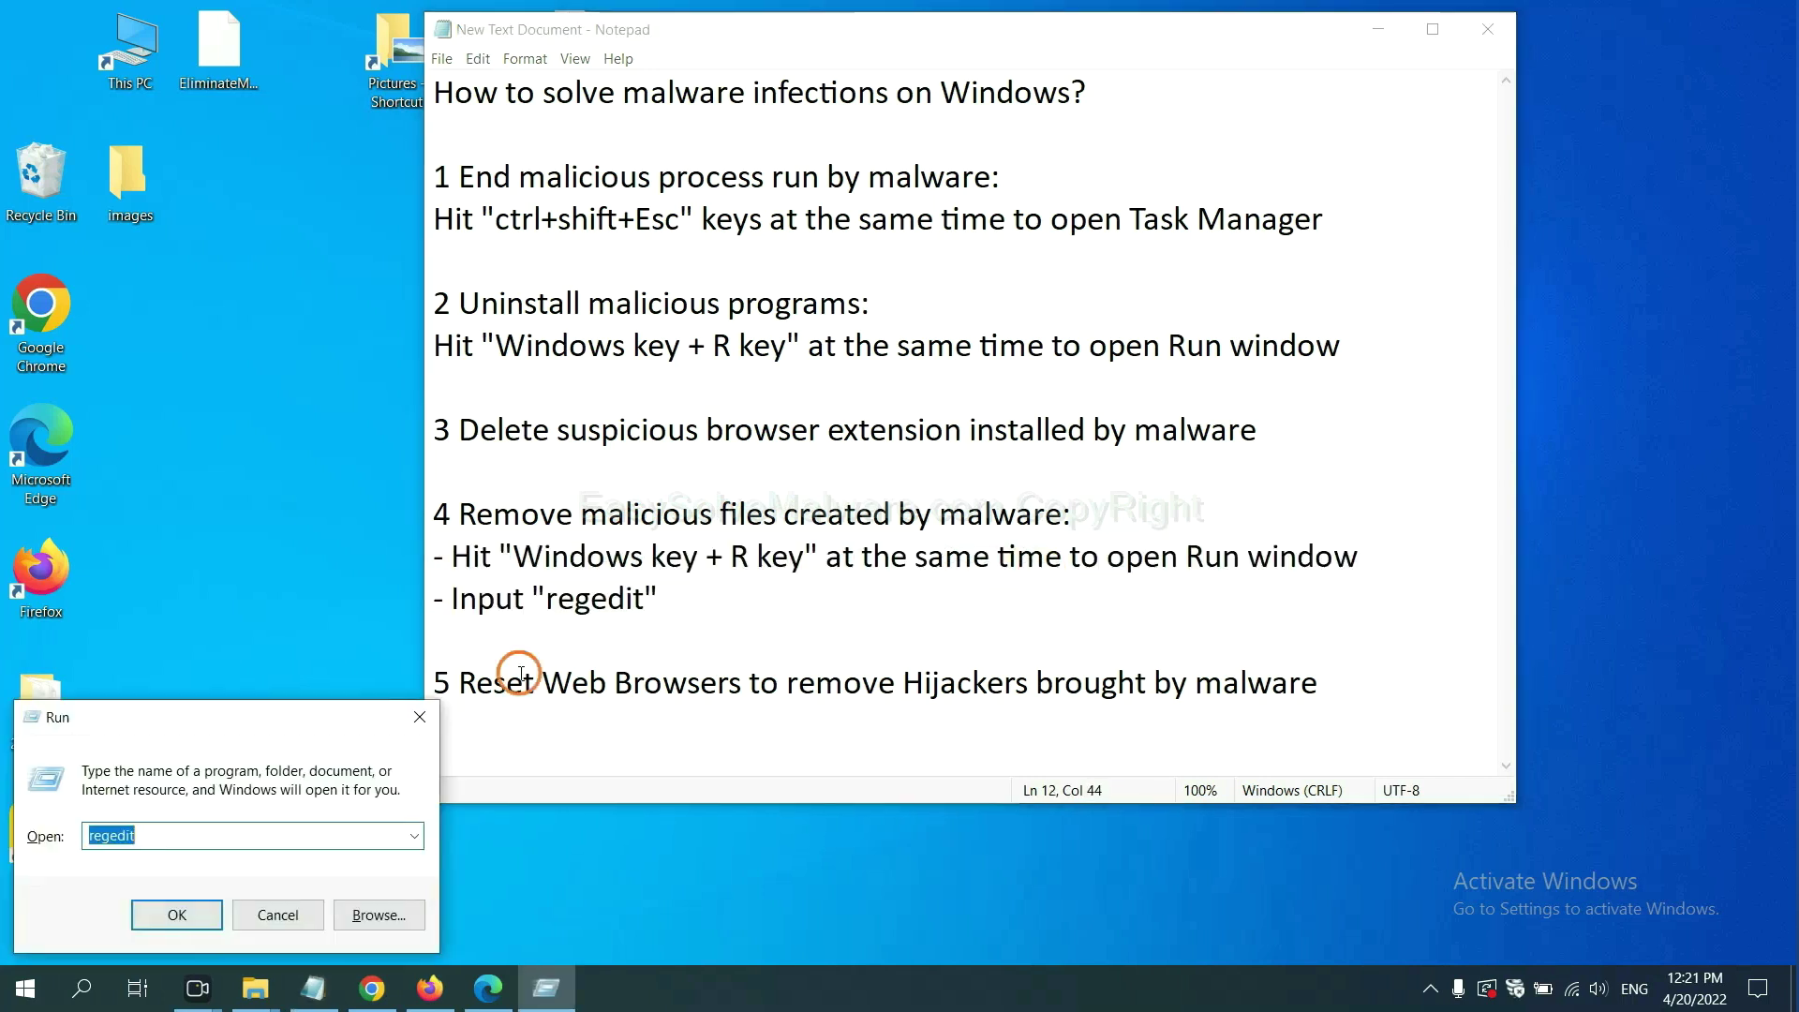
pyautogui.moveTo(329, 716); pyautogui.dragTo(1435, 371)
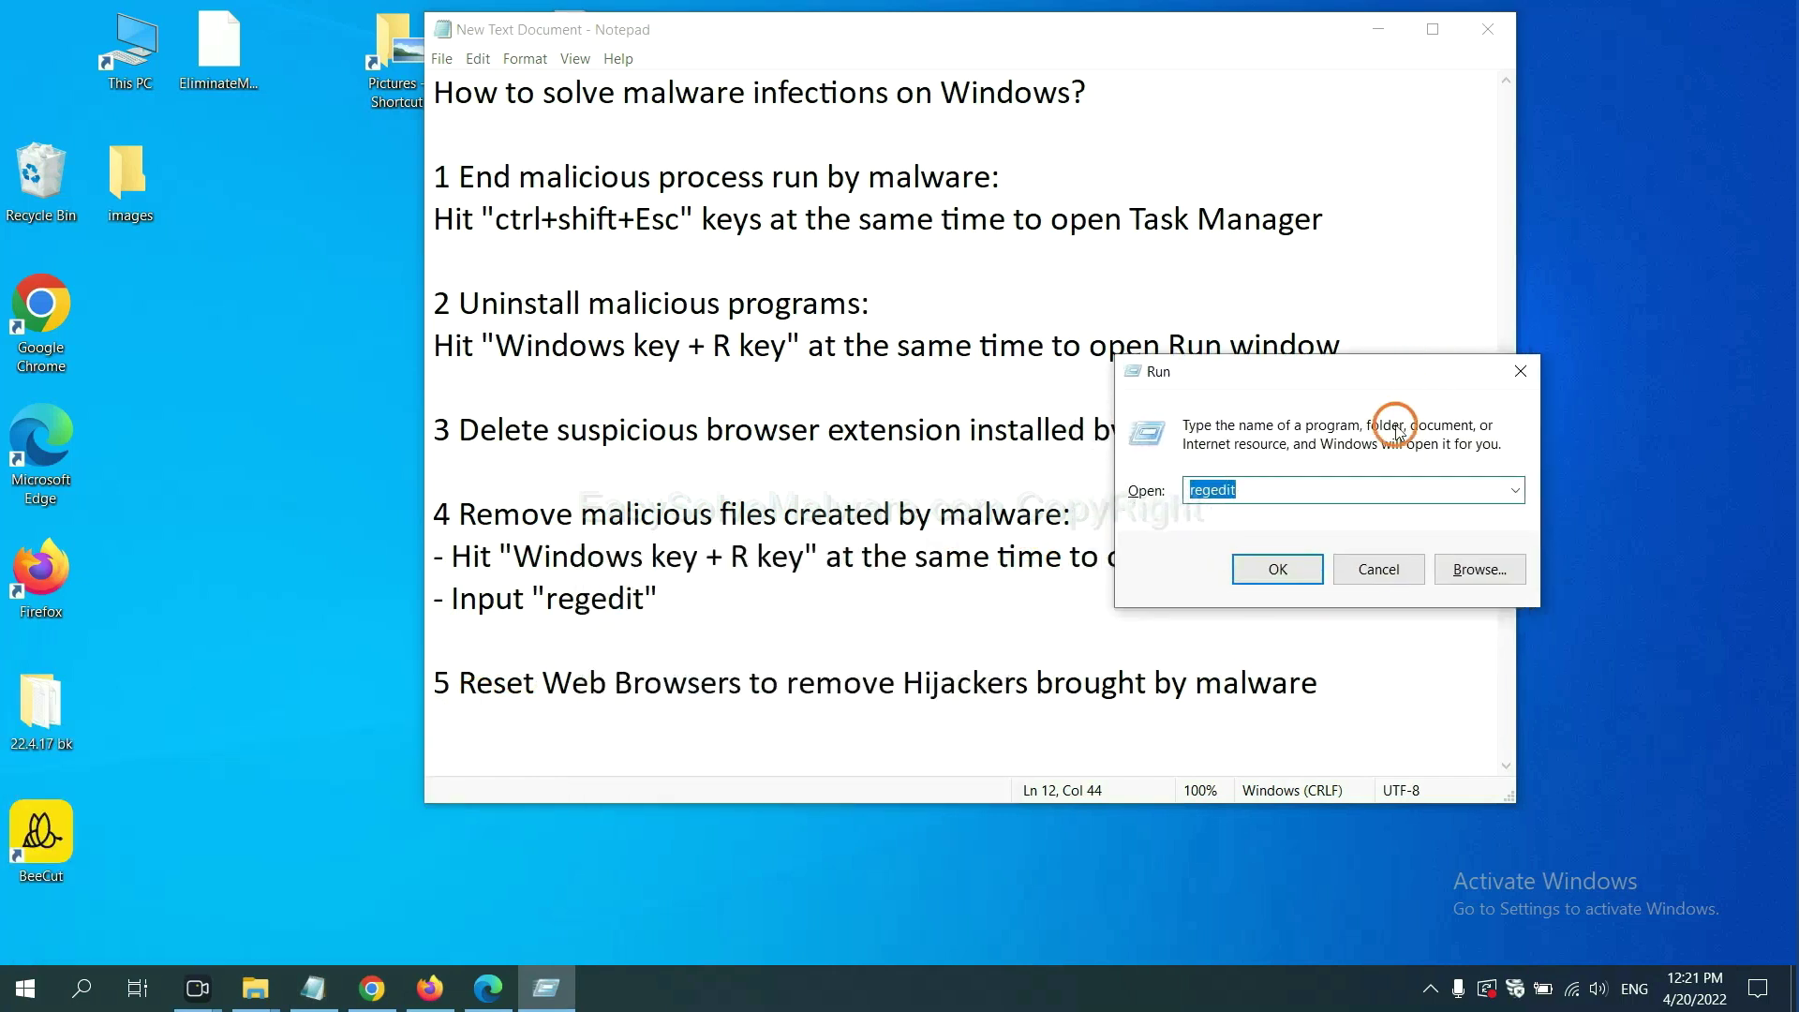
pyautogui.click(1319, 487)
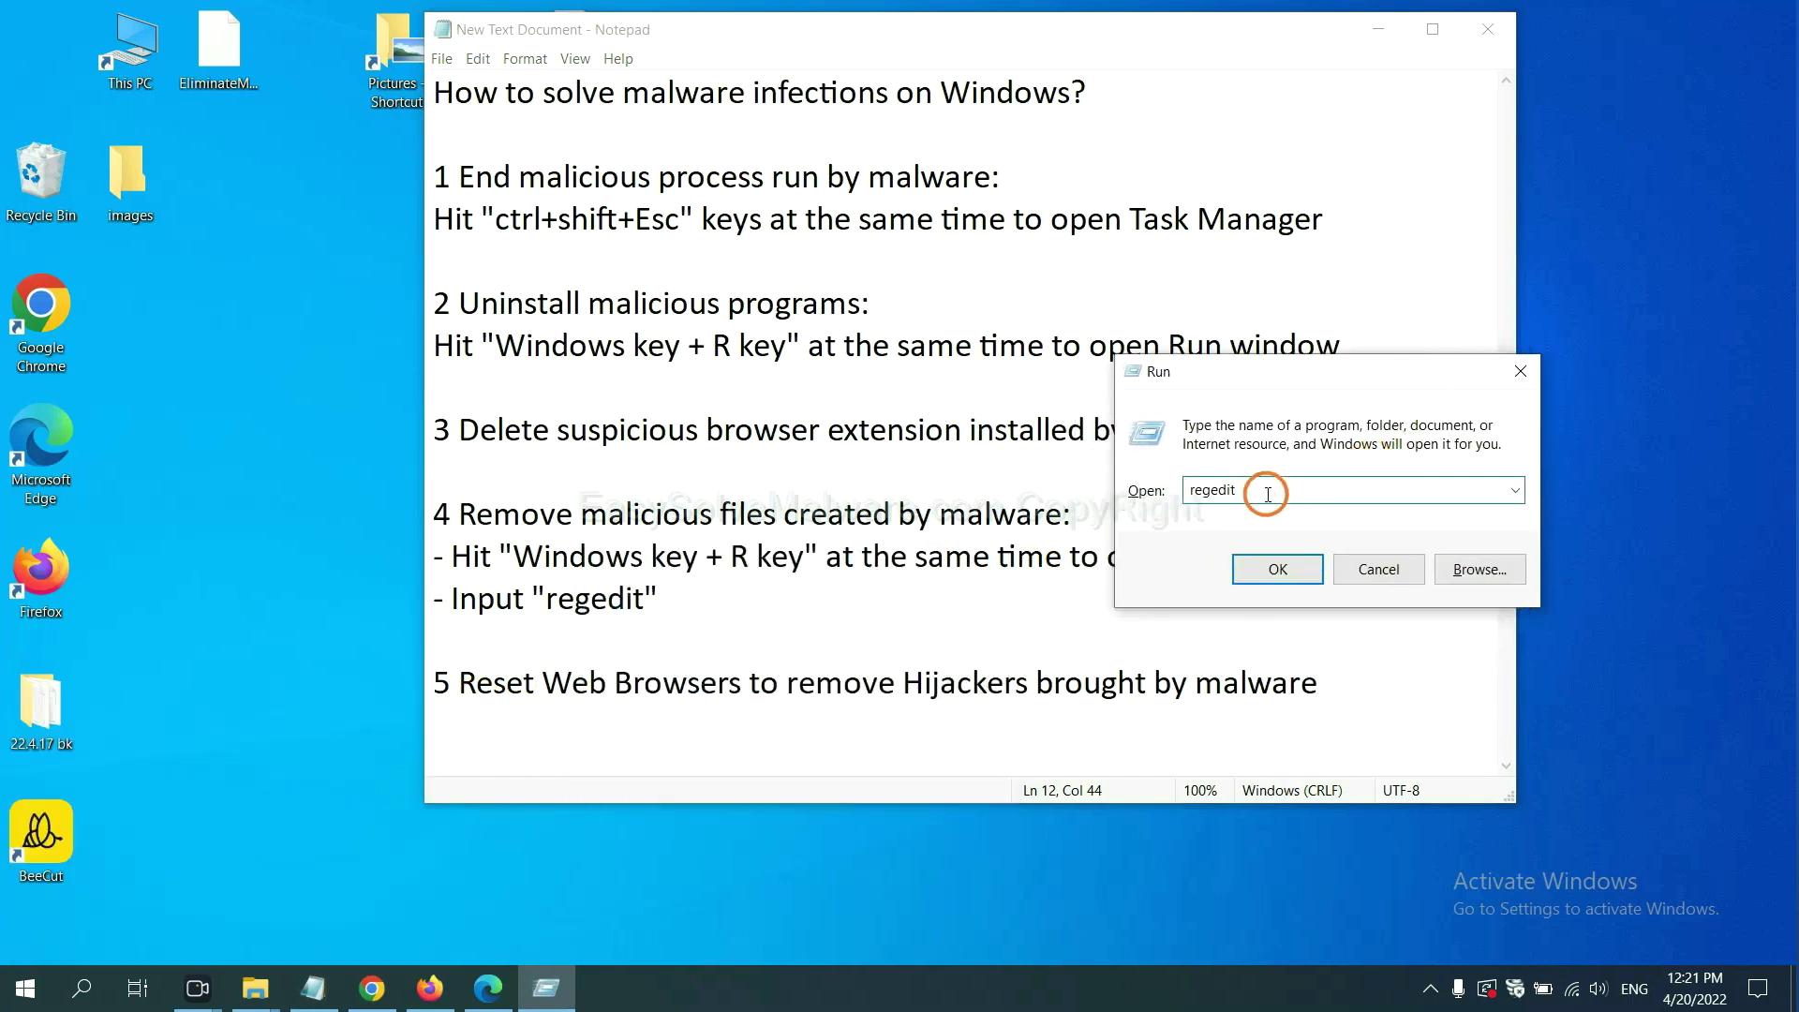
# Step: Launch Registry Editor, open Edit > Find, and start typing 'be' as the search term
pyautogui.click(1277, 568)
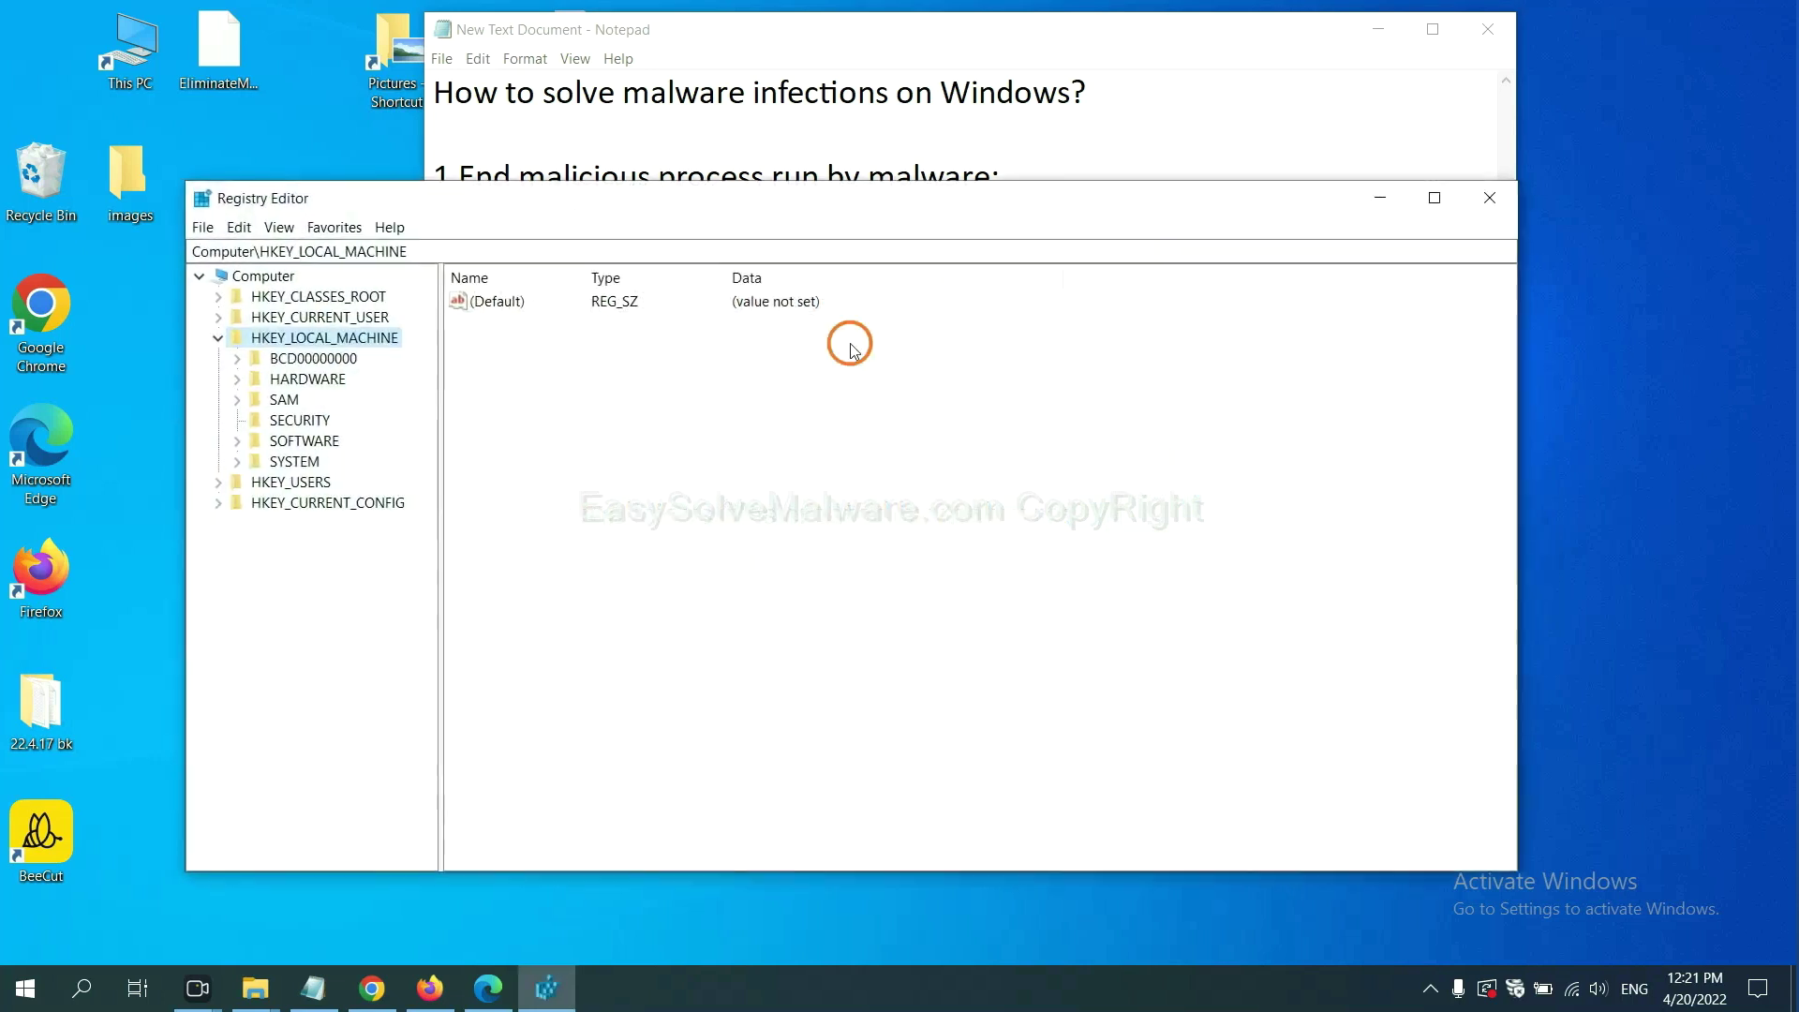
pyautogui.click(251, 232)
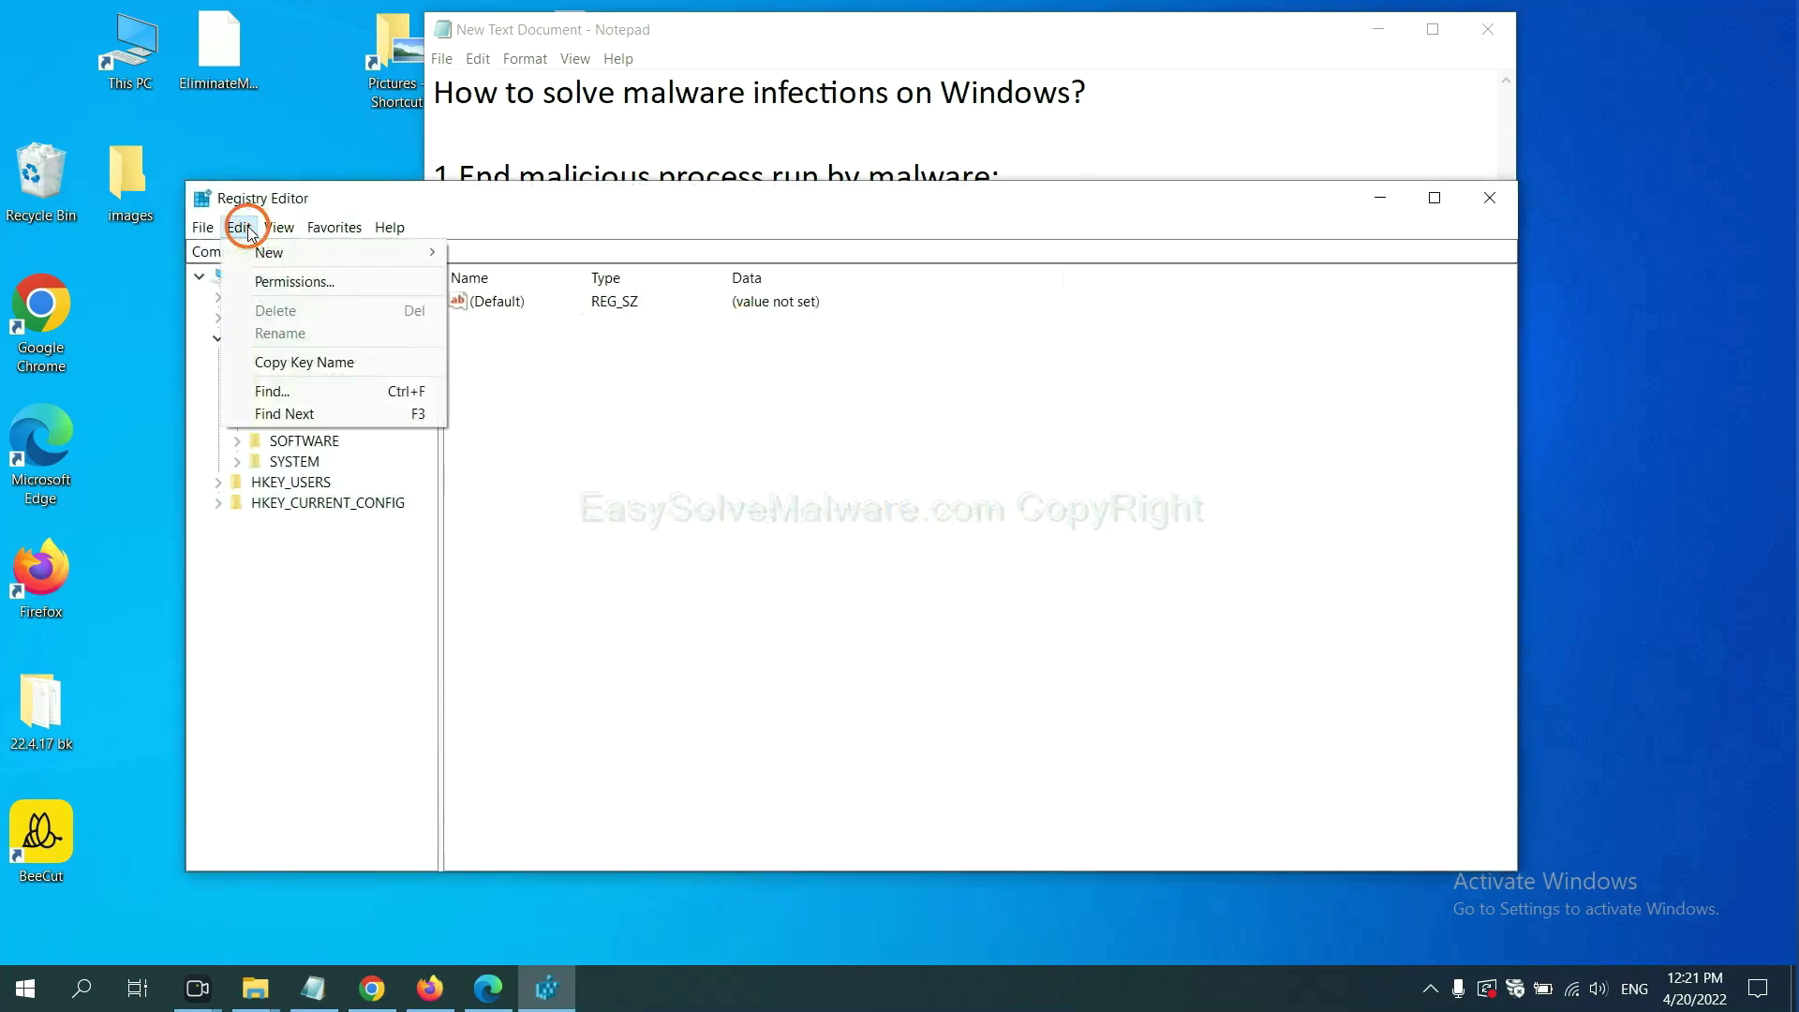
pyautogui.click(314, 391)
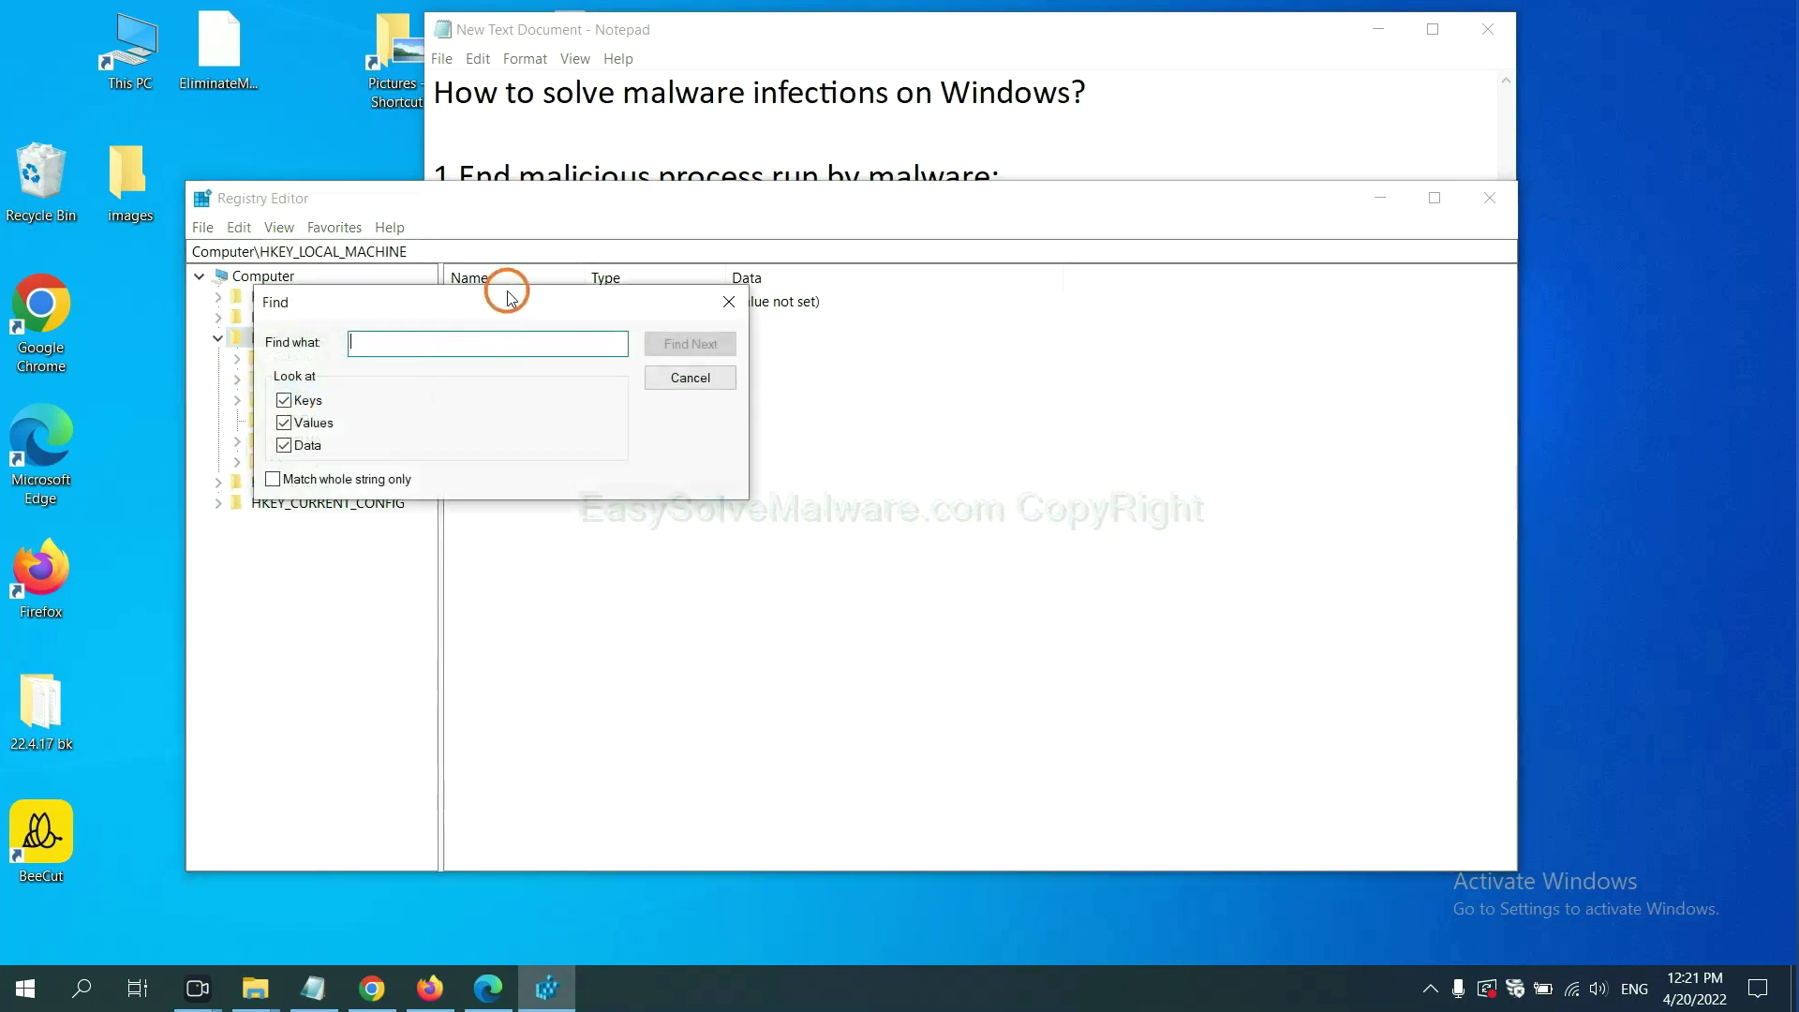
pyautogui.moveTo(502, 296); pyautogui.dragTo(687, 343)
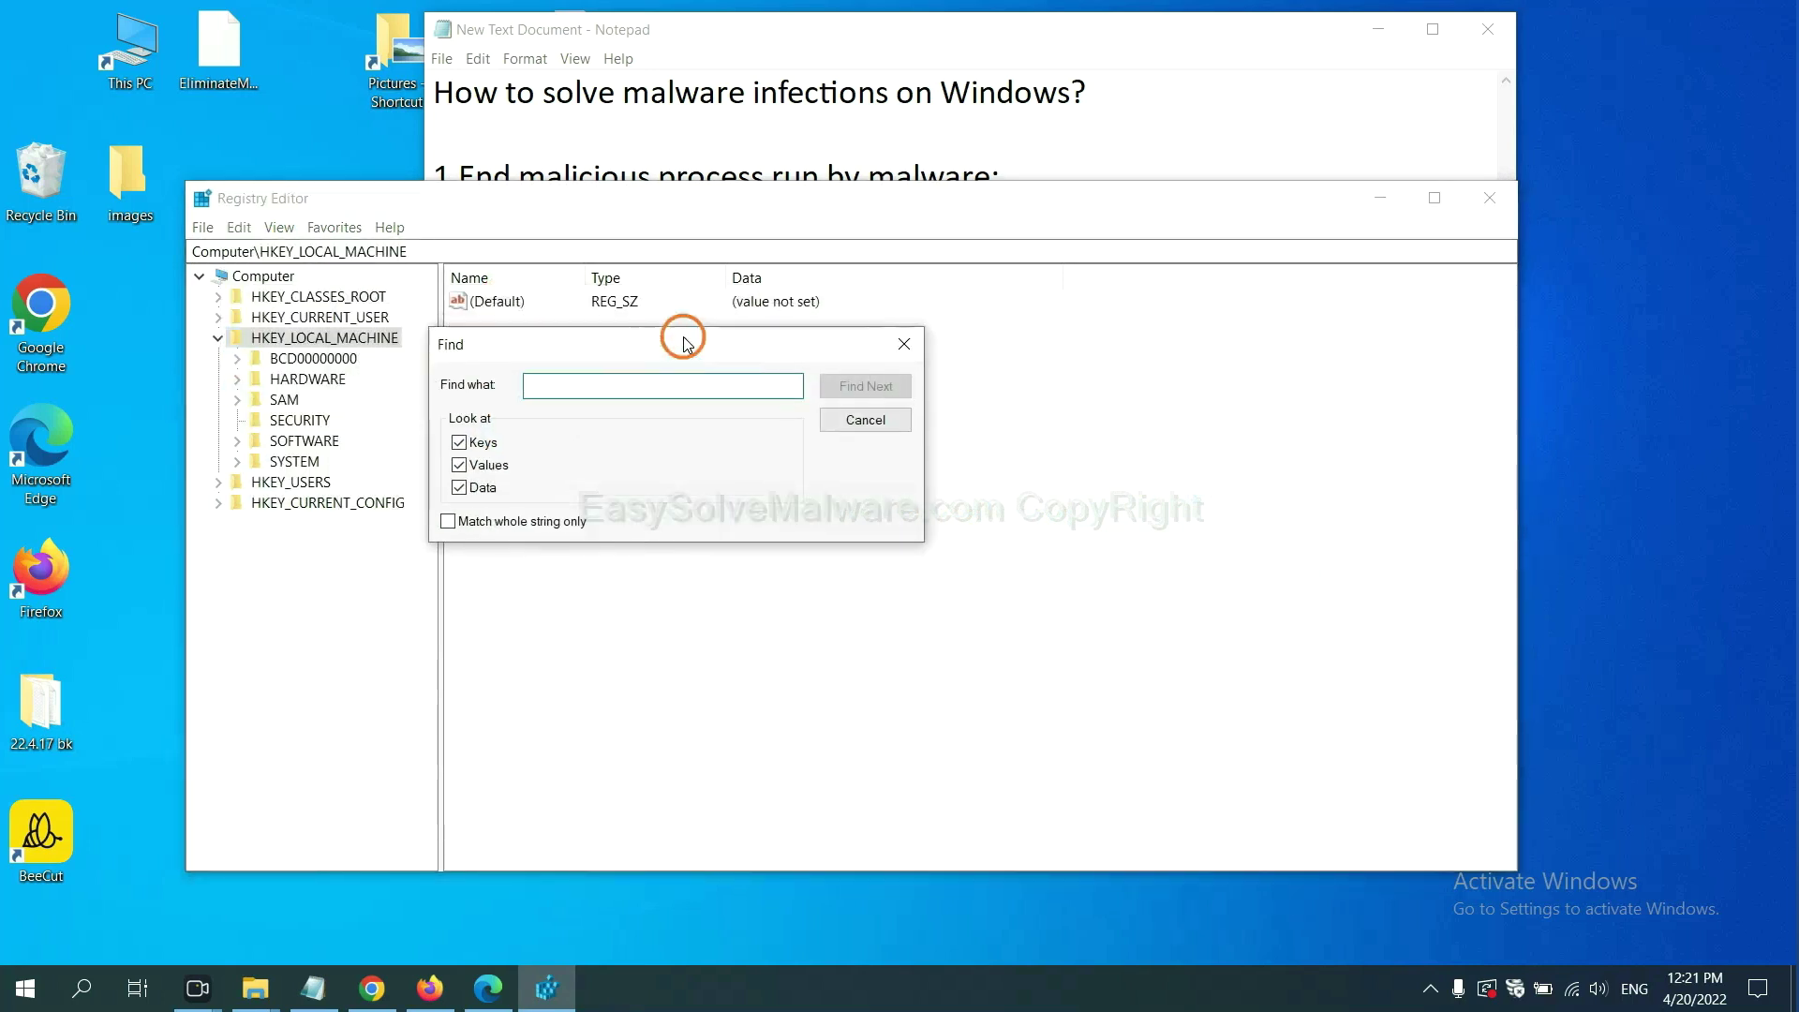
pyautogui.click(646, 393)
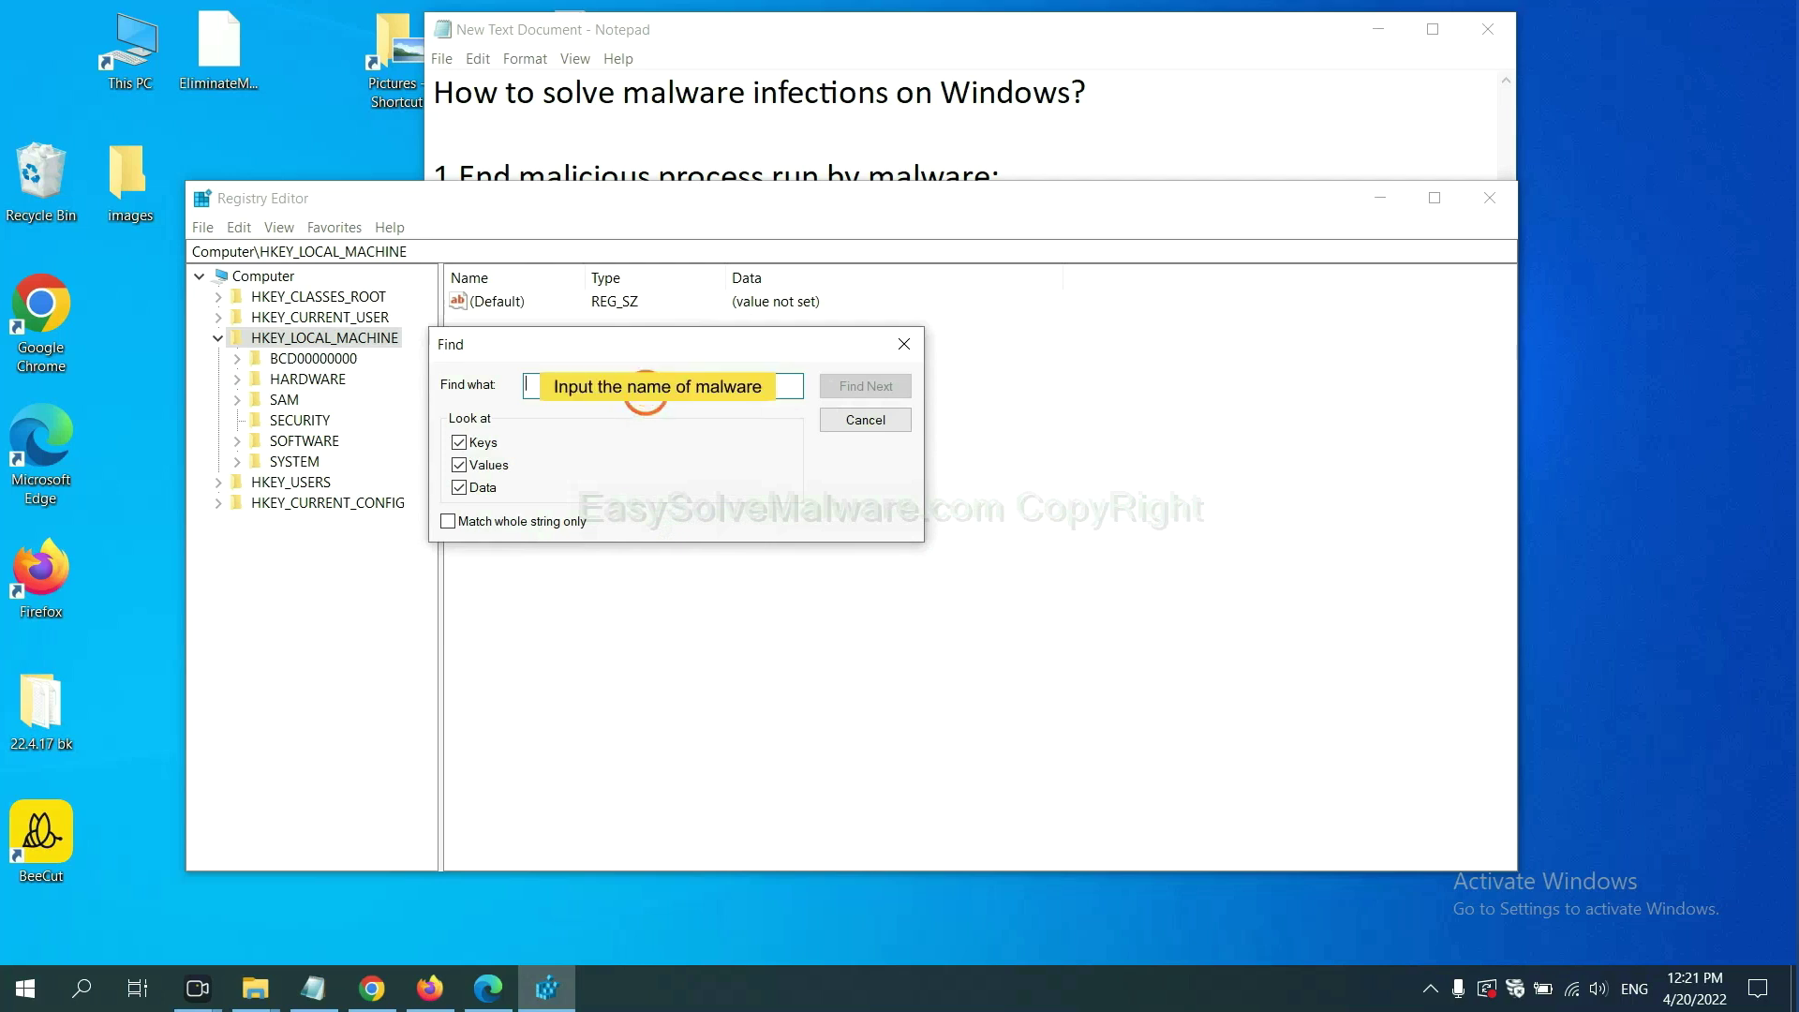
pyautogui.write('be')
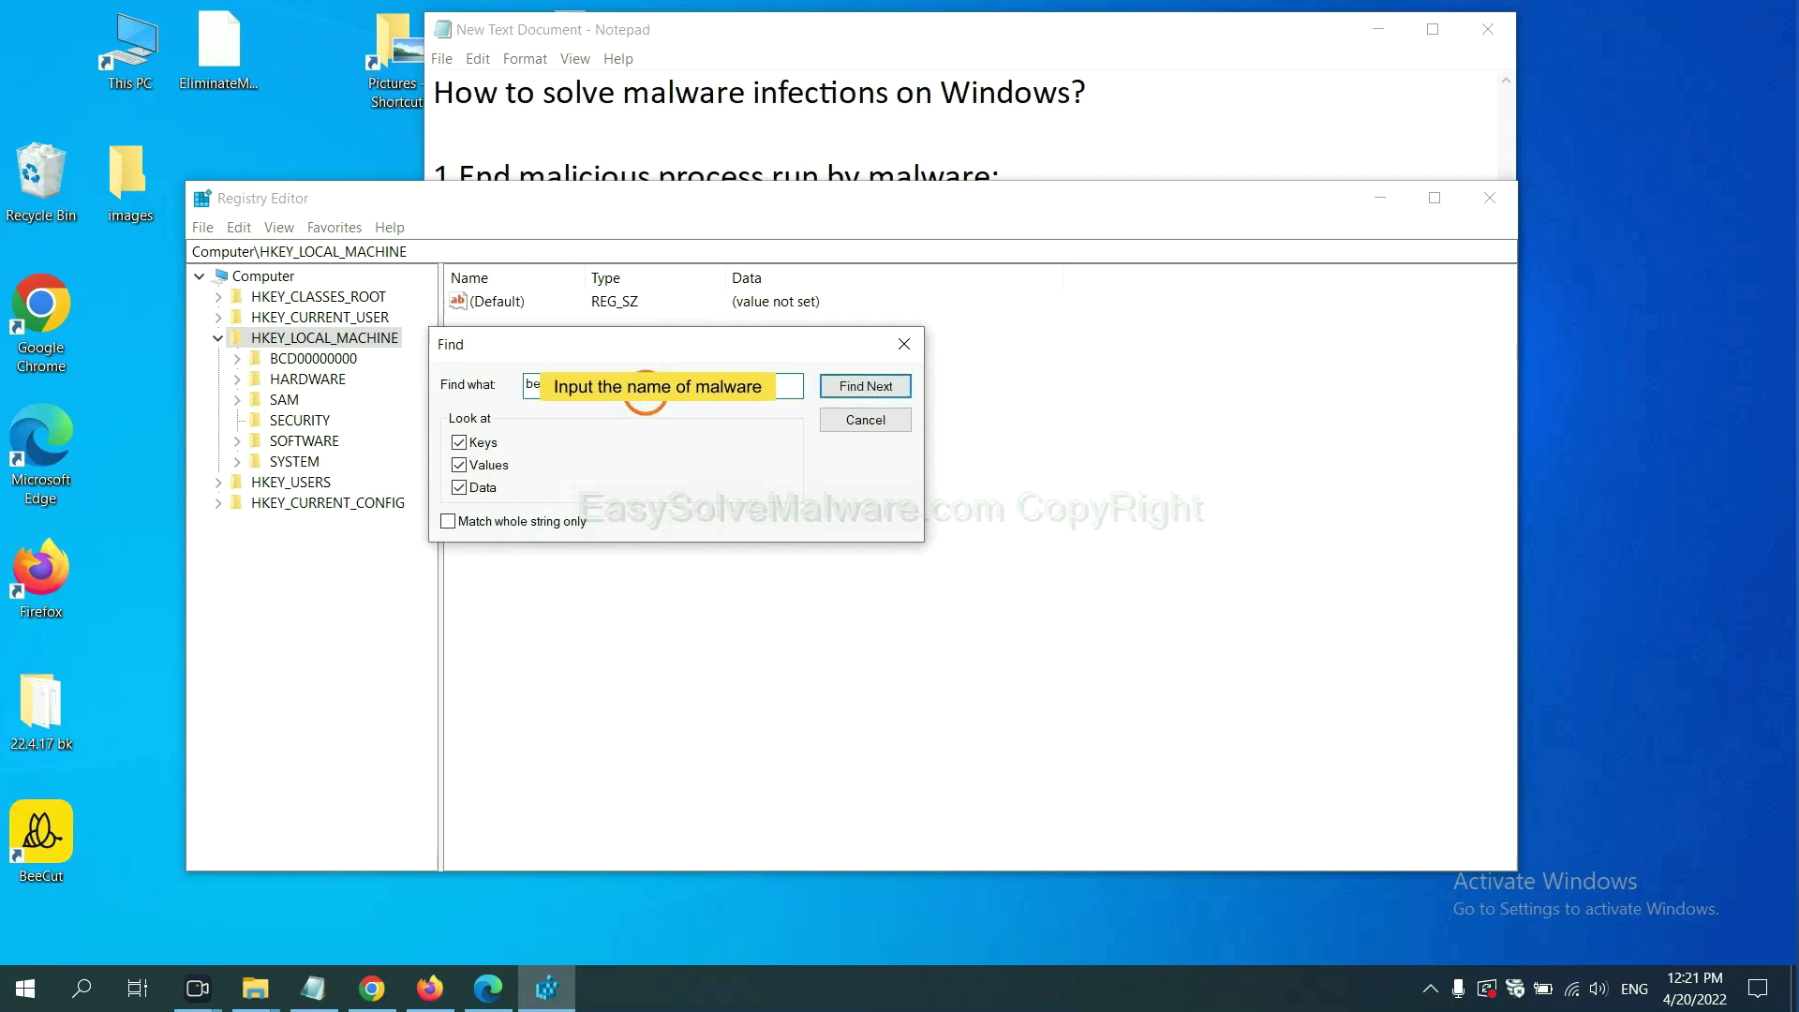
# Step: Find the FEATURE_BROWSER_EMULATION key holding BeeCut.exe and bring up its context menu
pyautogui.click(864, 386)
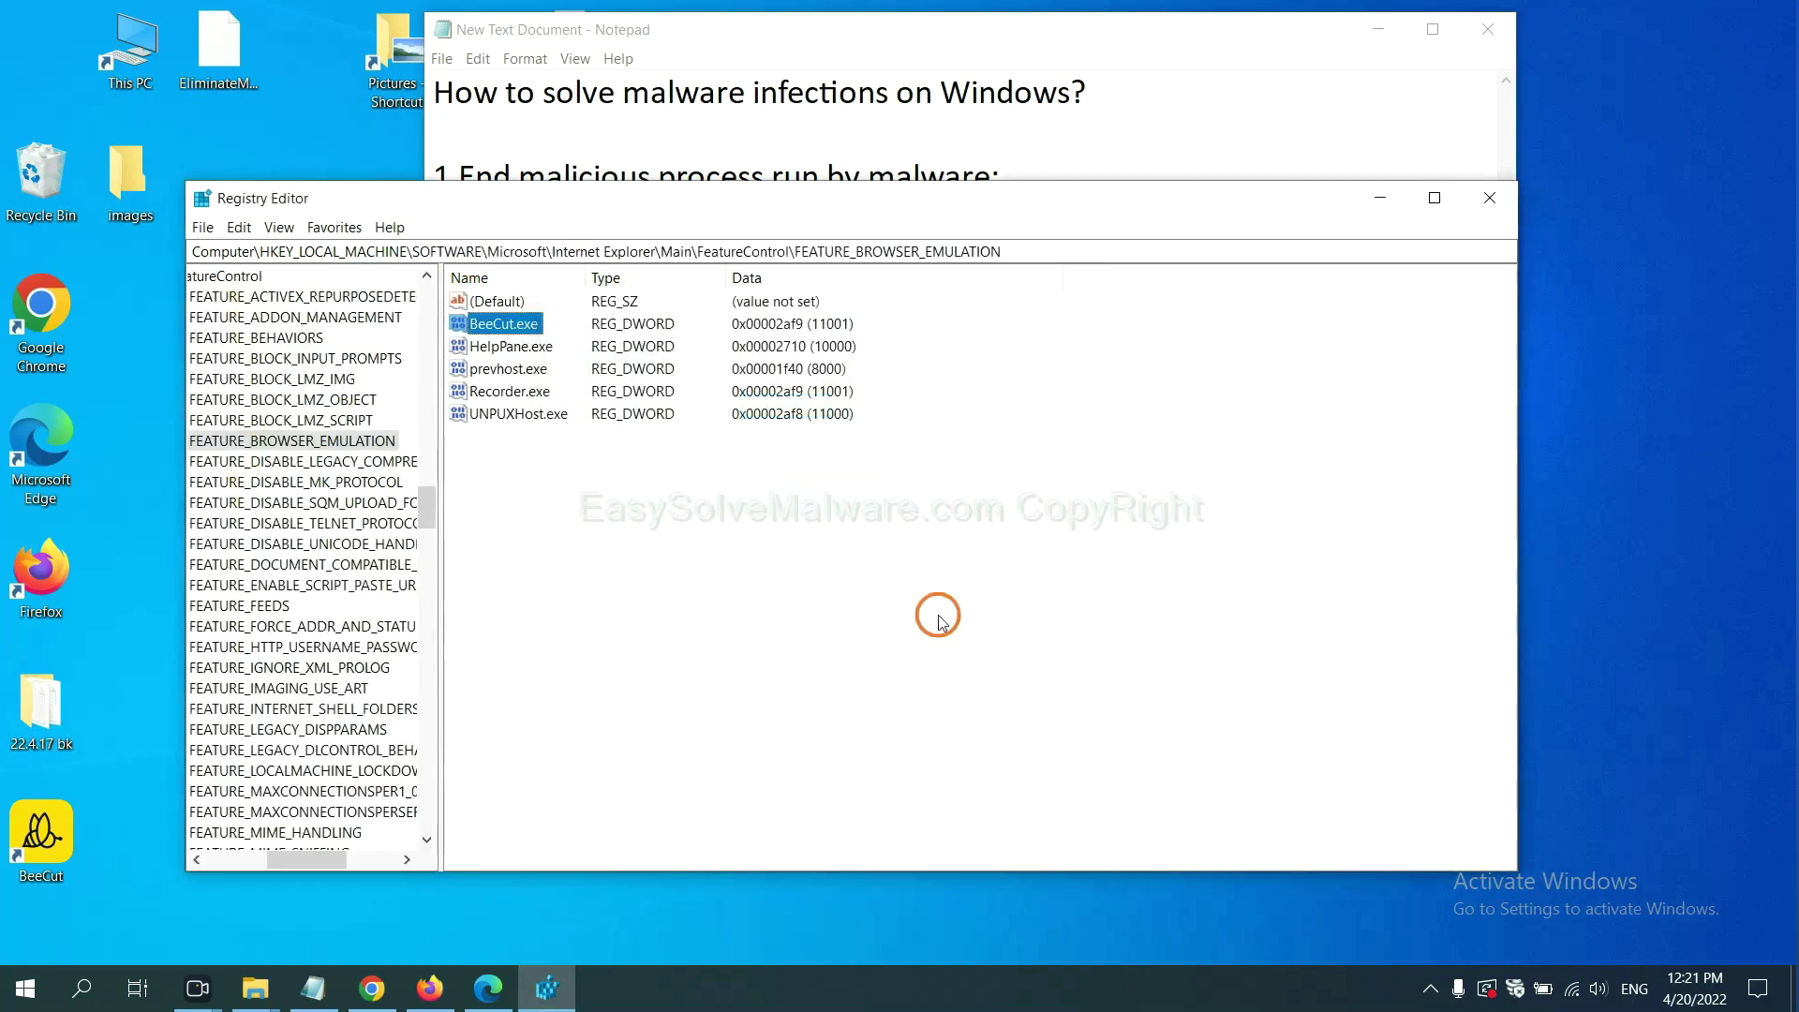
pyautogui.moveTo(300, 860)
pyautogui.mouseDown()
pyautogui.moveTo(262, 857)
pyautogui.moveTo(287, 856)
pyautogui.mouseUp()
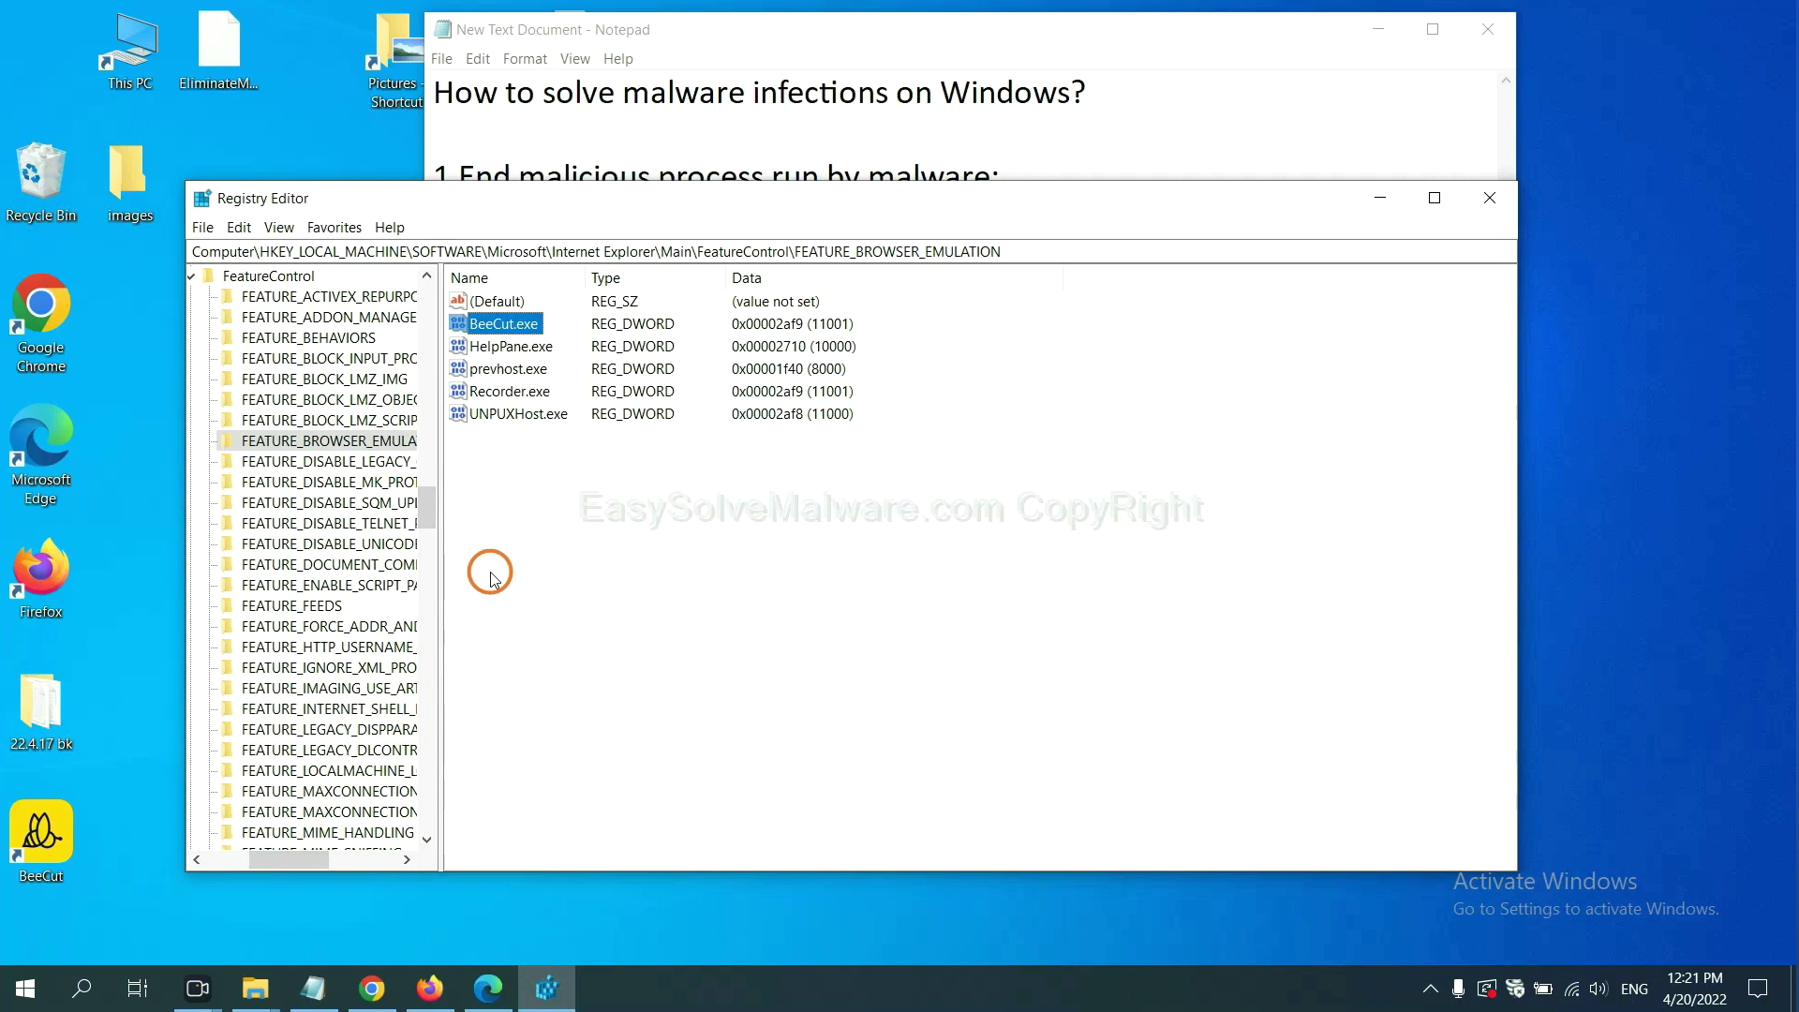
pyautogui.rightClick(362, 442)
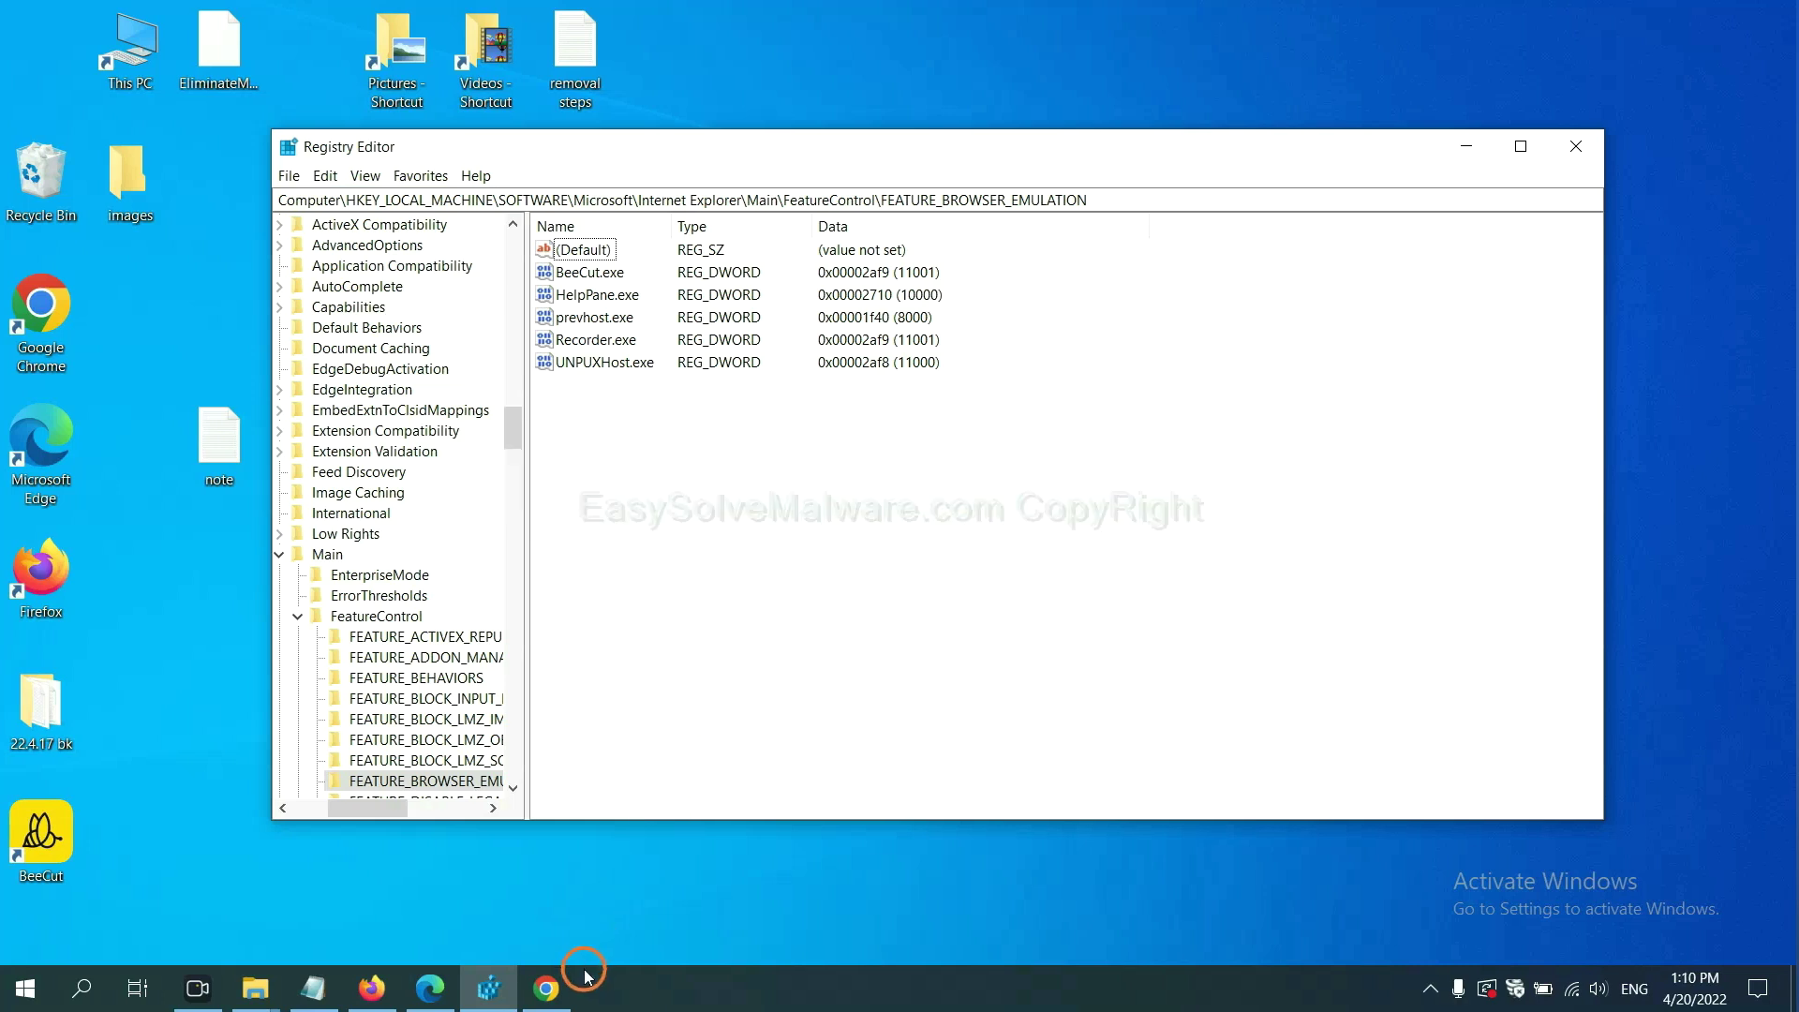
# Step: Scroll through the easysolvemalware.com removal guide in Chrome
pyautogui.click(549, 986)
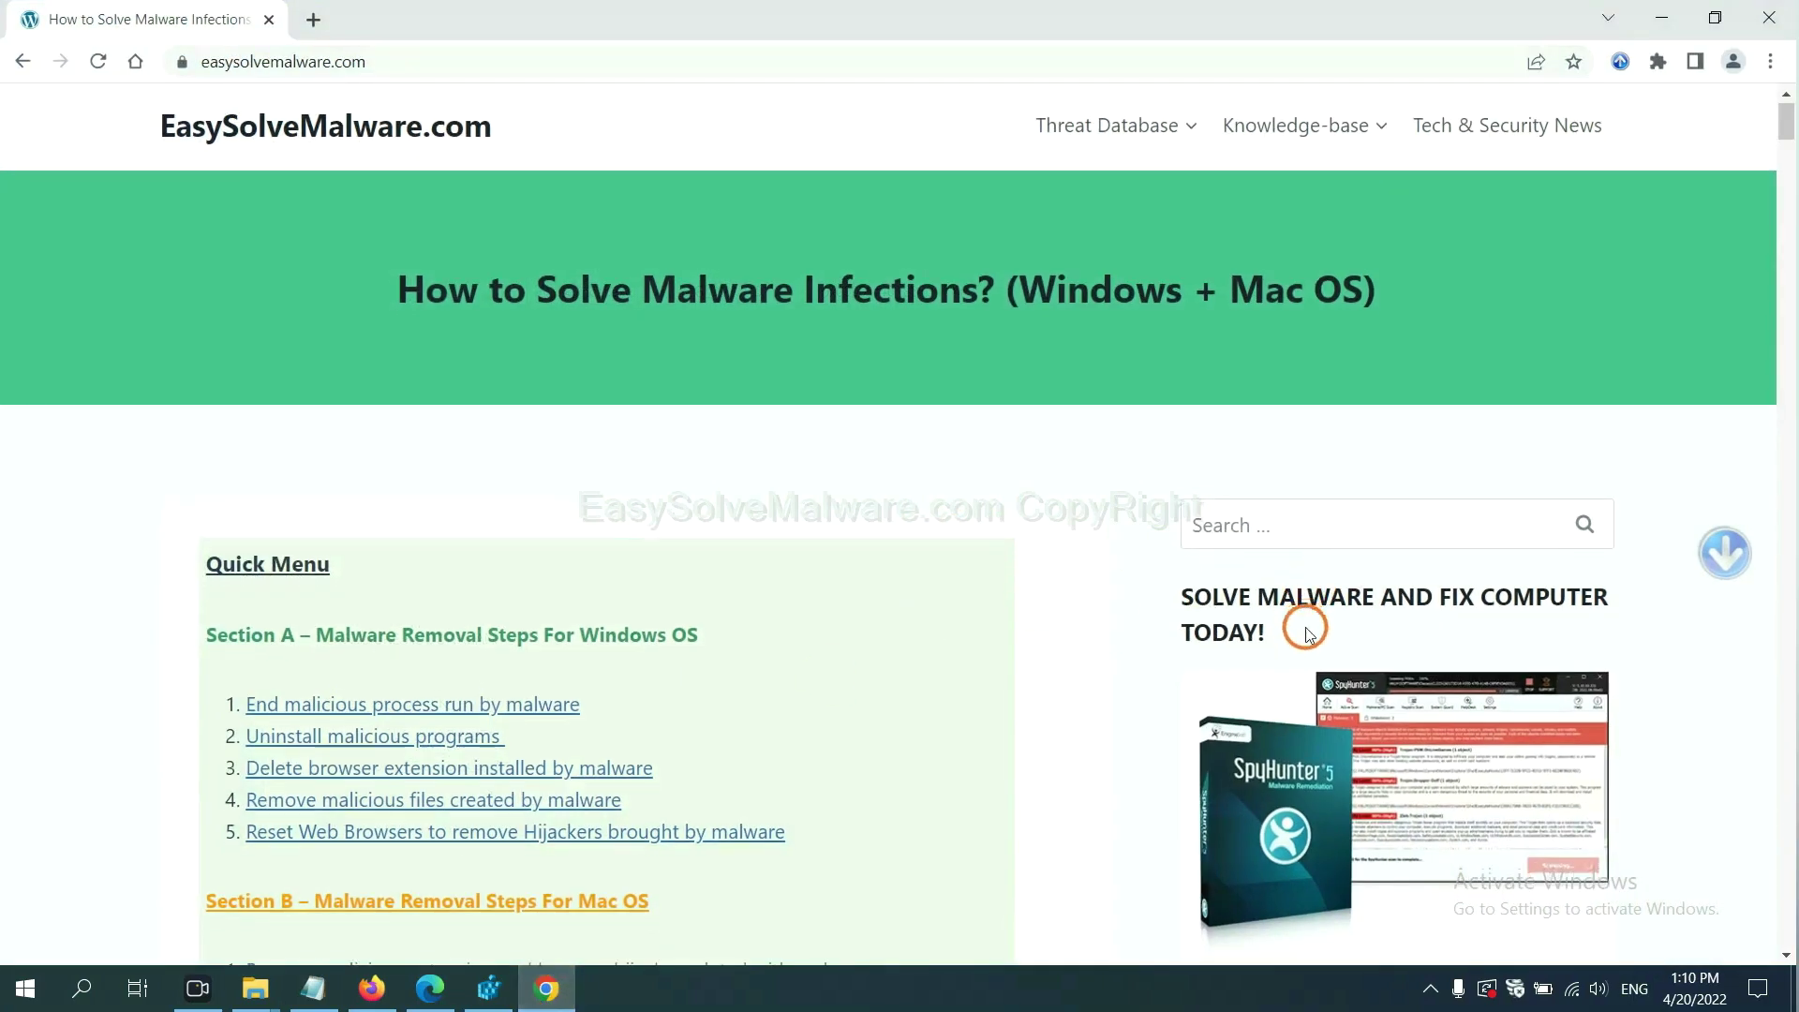
pyautogui.scroll(-1, 1305, 630)
pyautogui.scroll(1, 1294, 656)
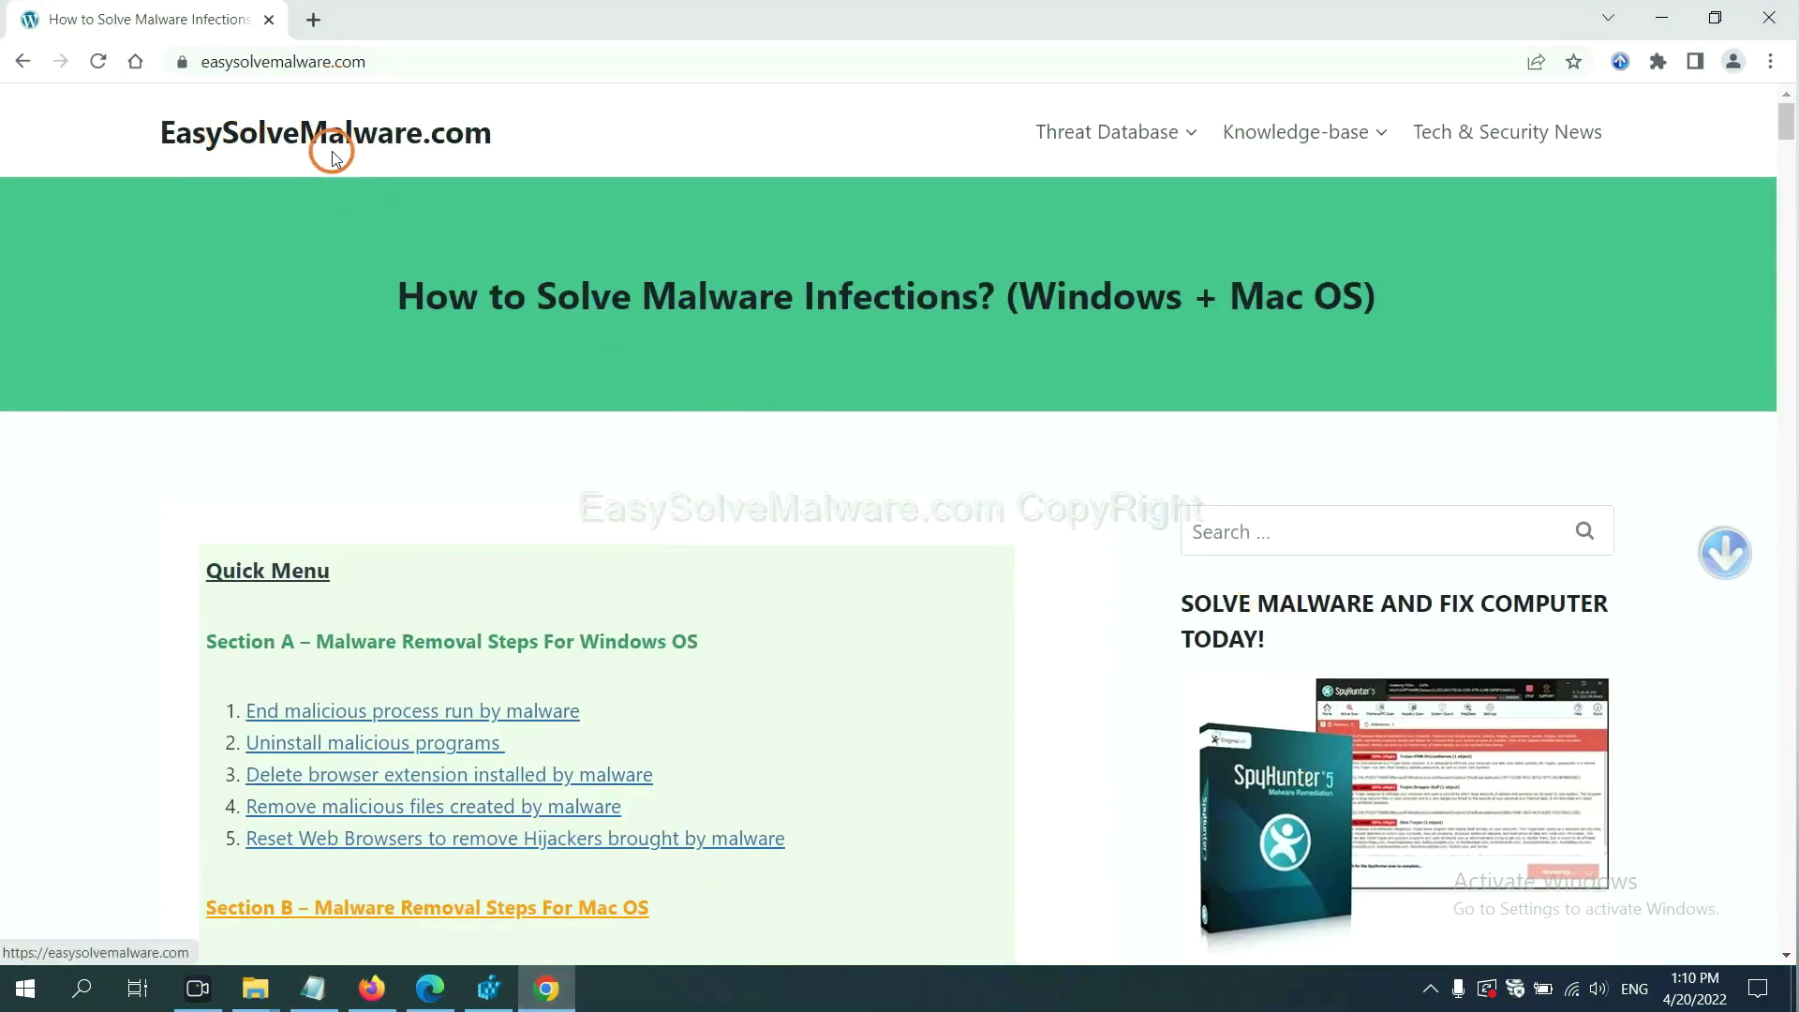
pyautogui.scroll(-3, 1491, 691)
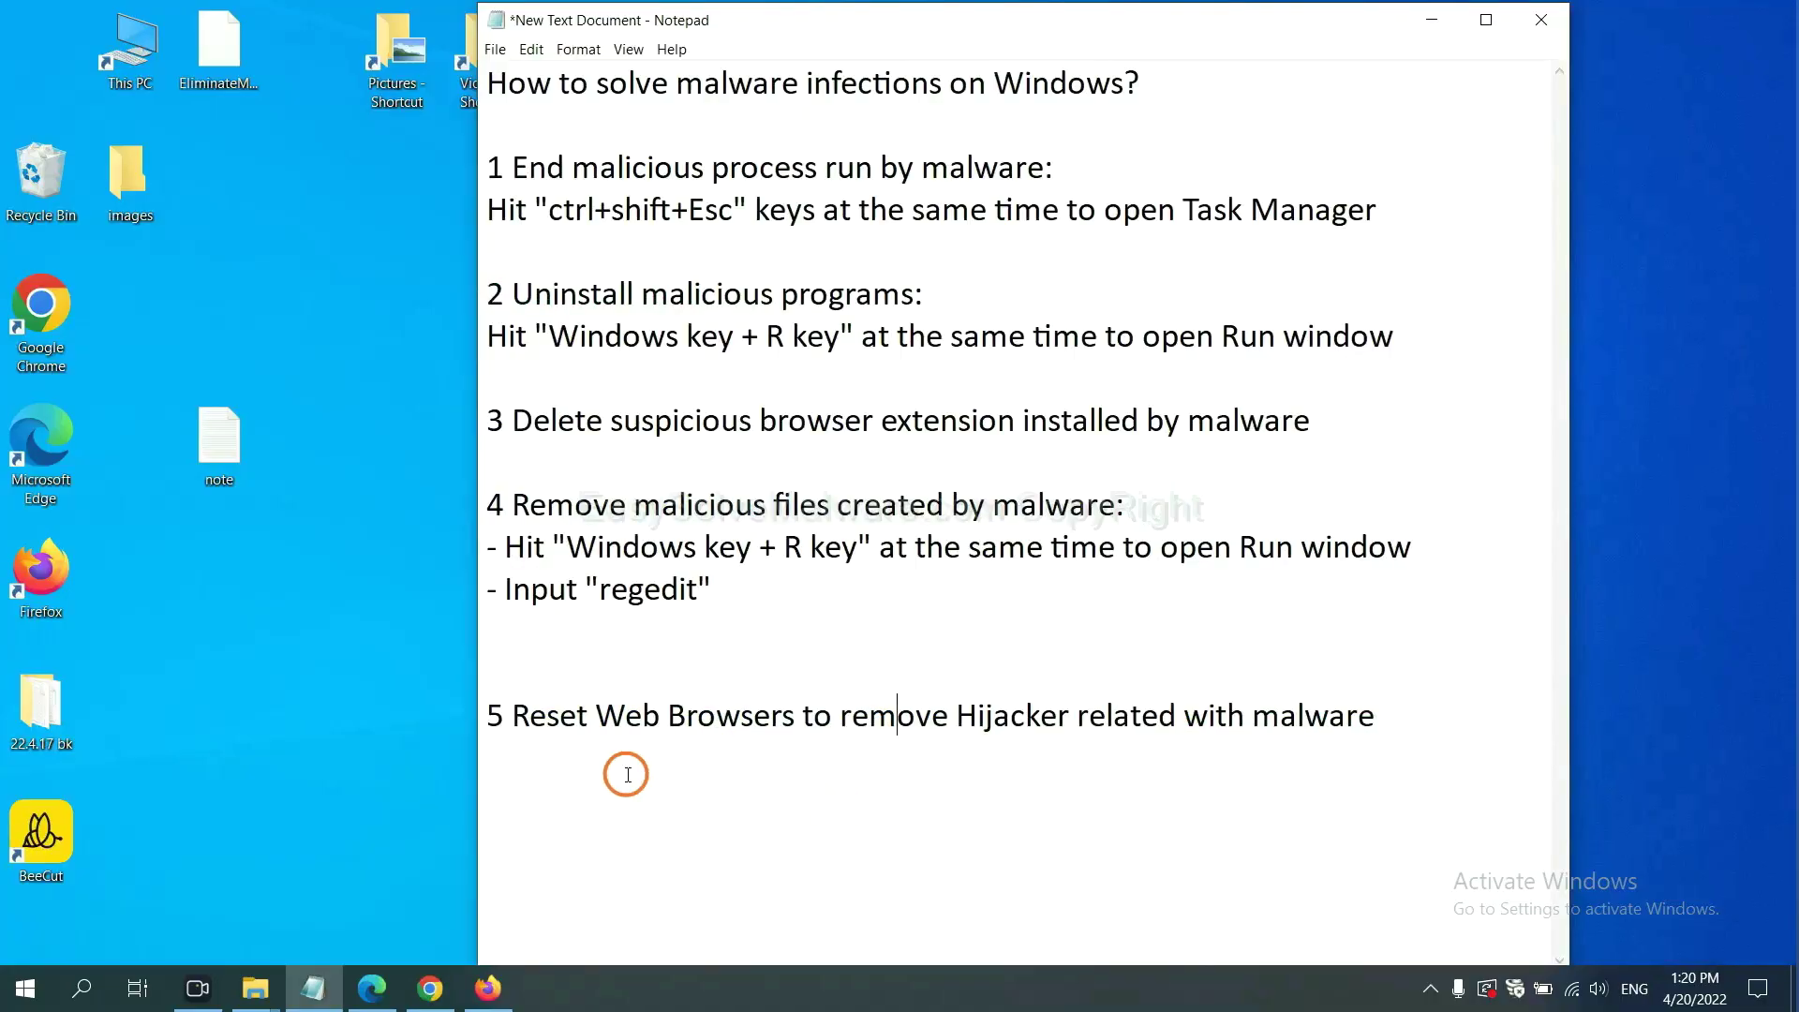
# Step: Search Chrome's settings for 'reset' and confirm restoring settings to their original defaults
pyautogui.click(421, 993)
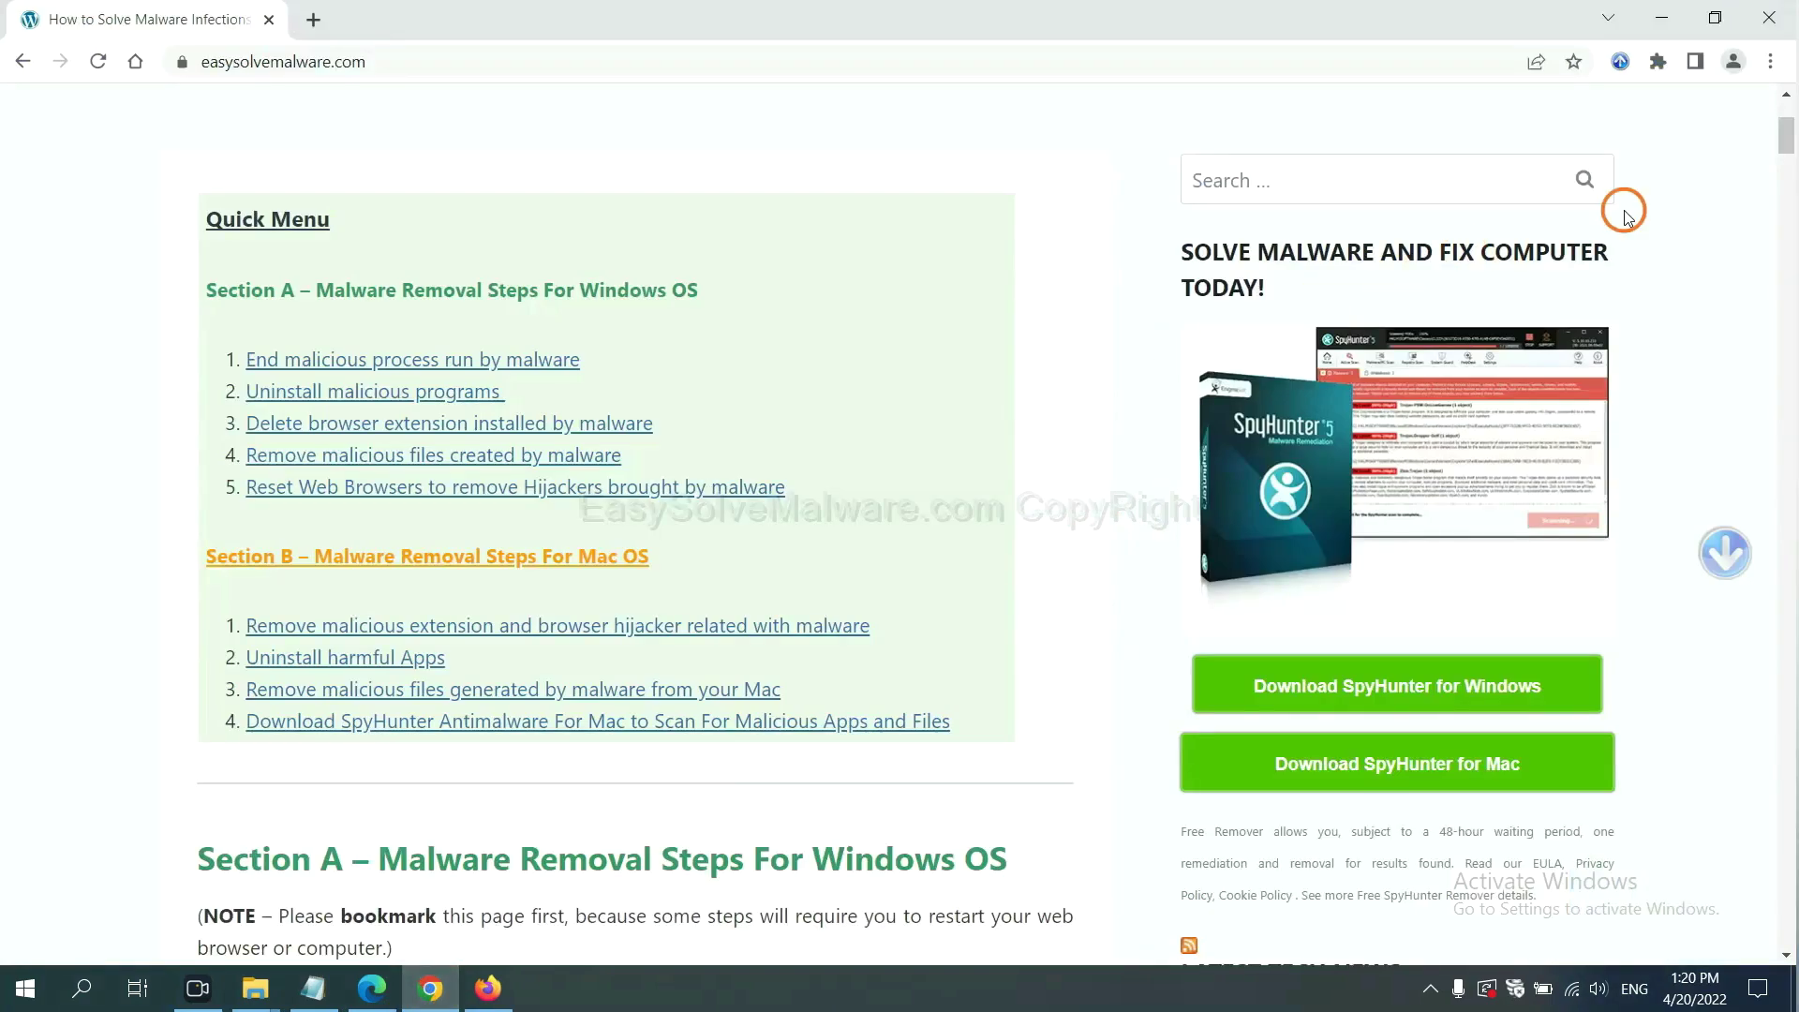
pyautogui.click(1772, 63)
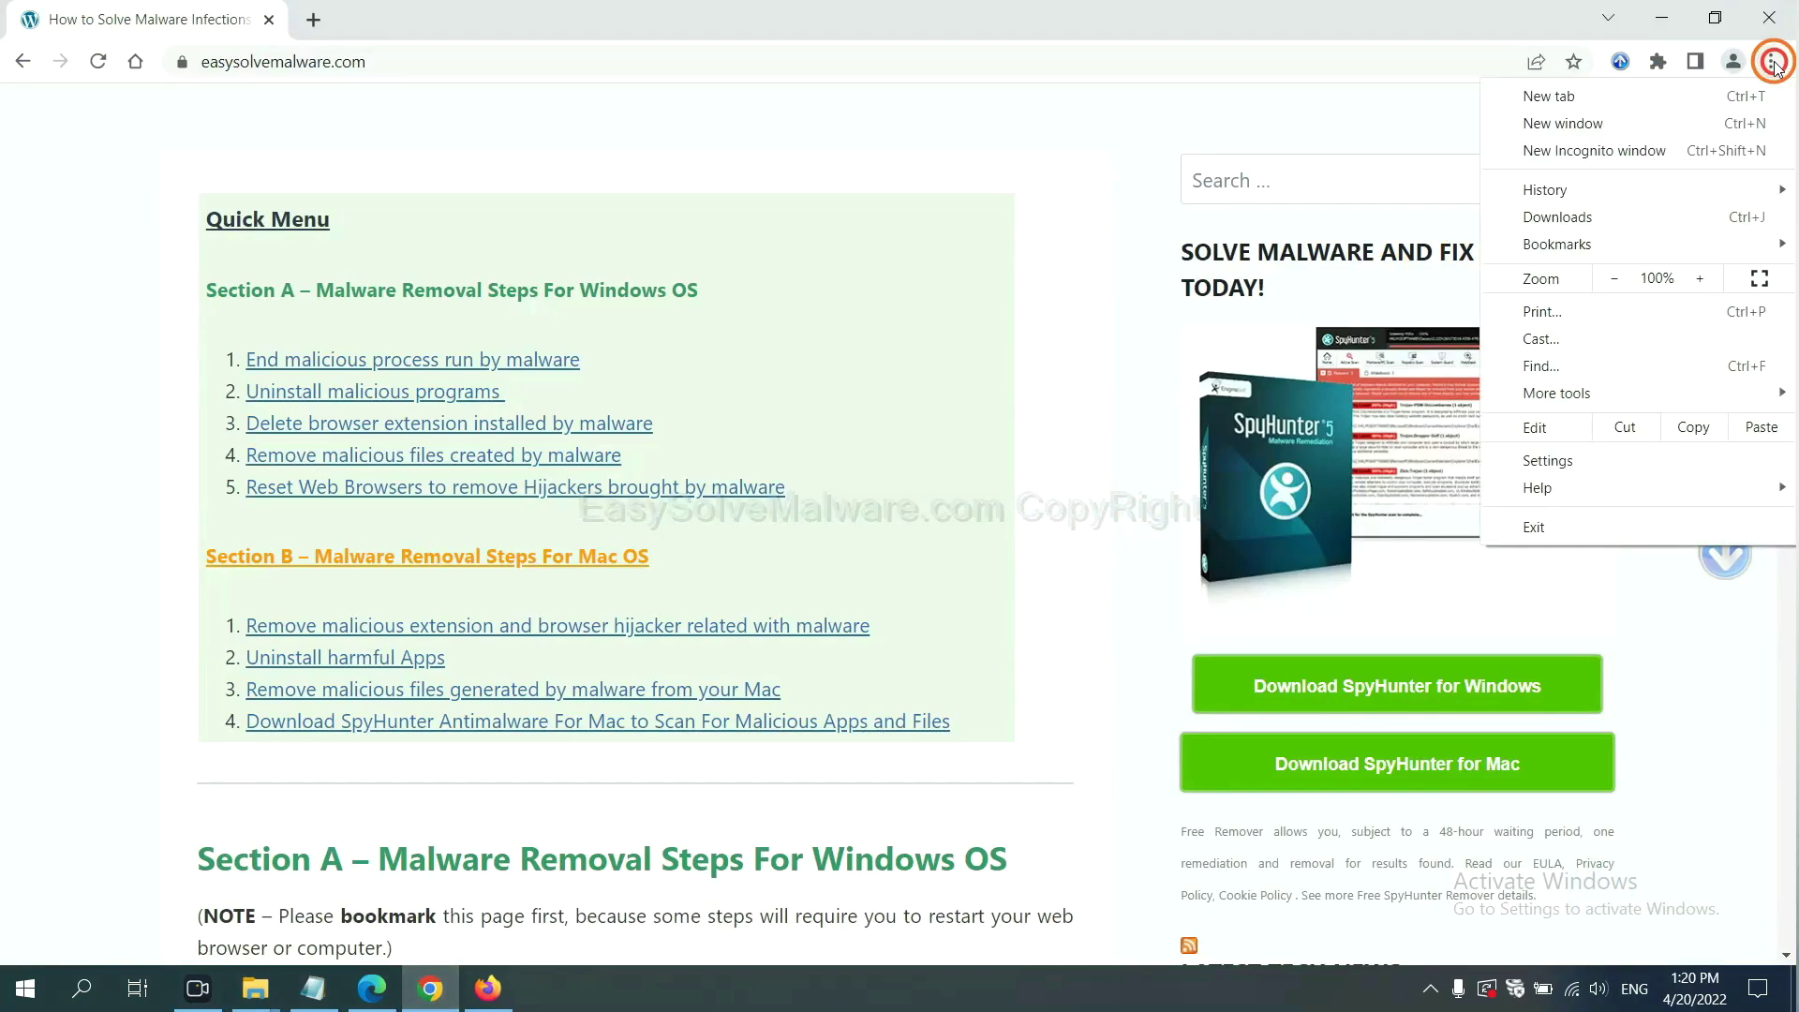
pyautogui.click(1570, 459)
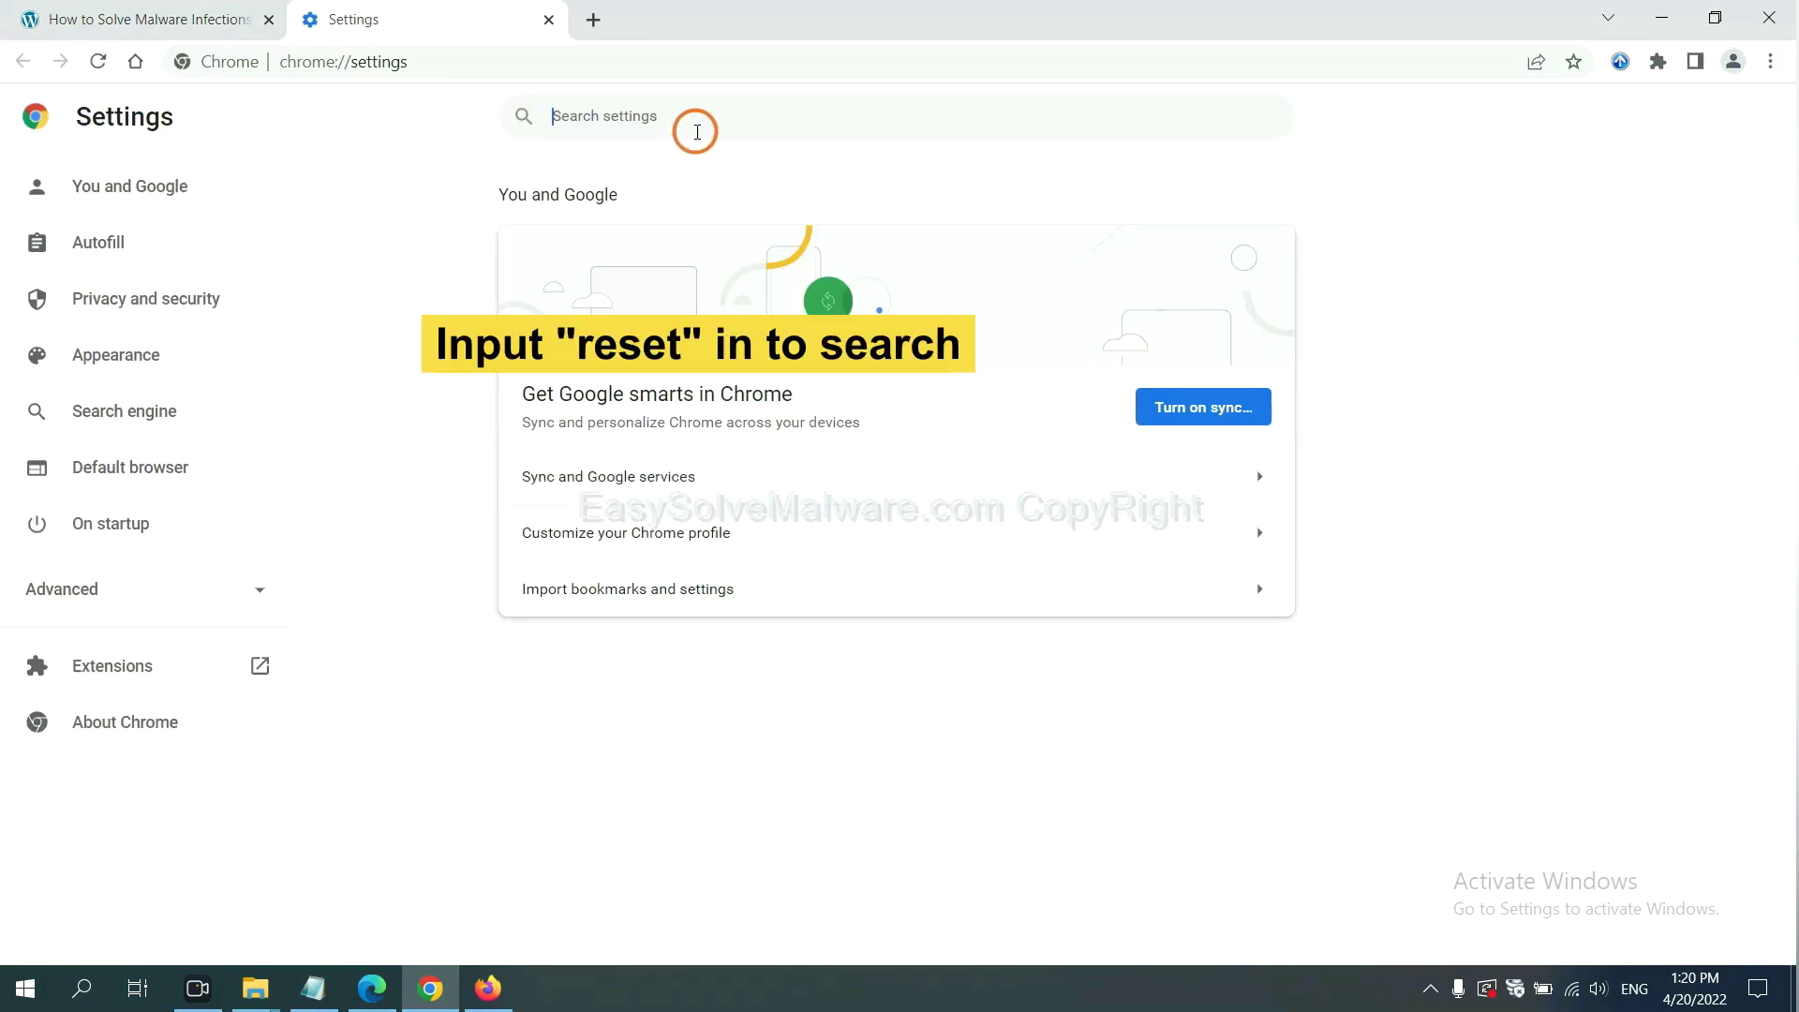
pyautogui.click(697, 131)
pyautogui.write('reset')
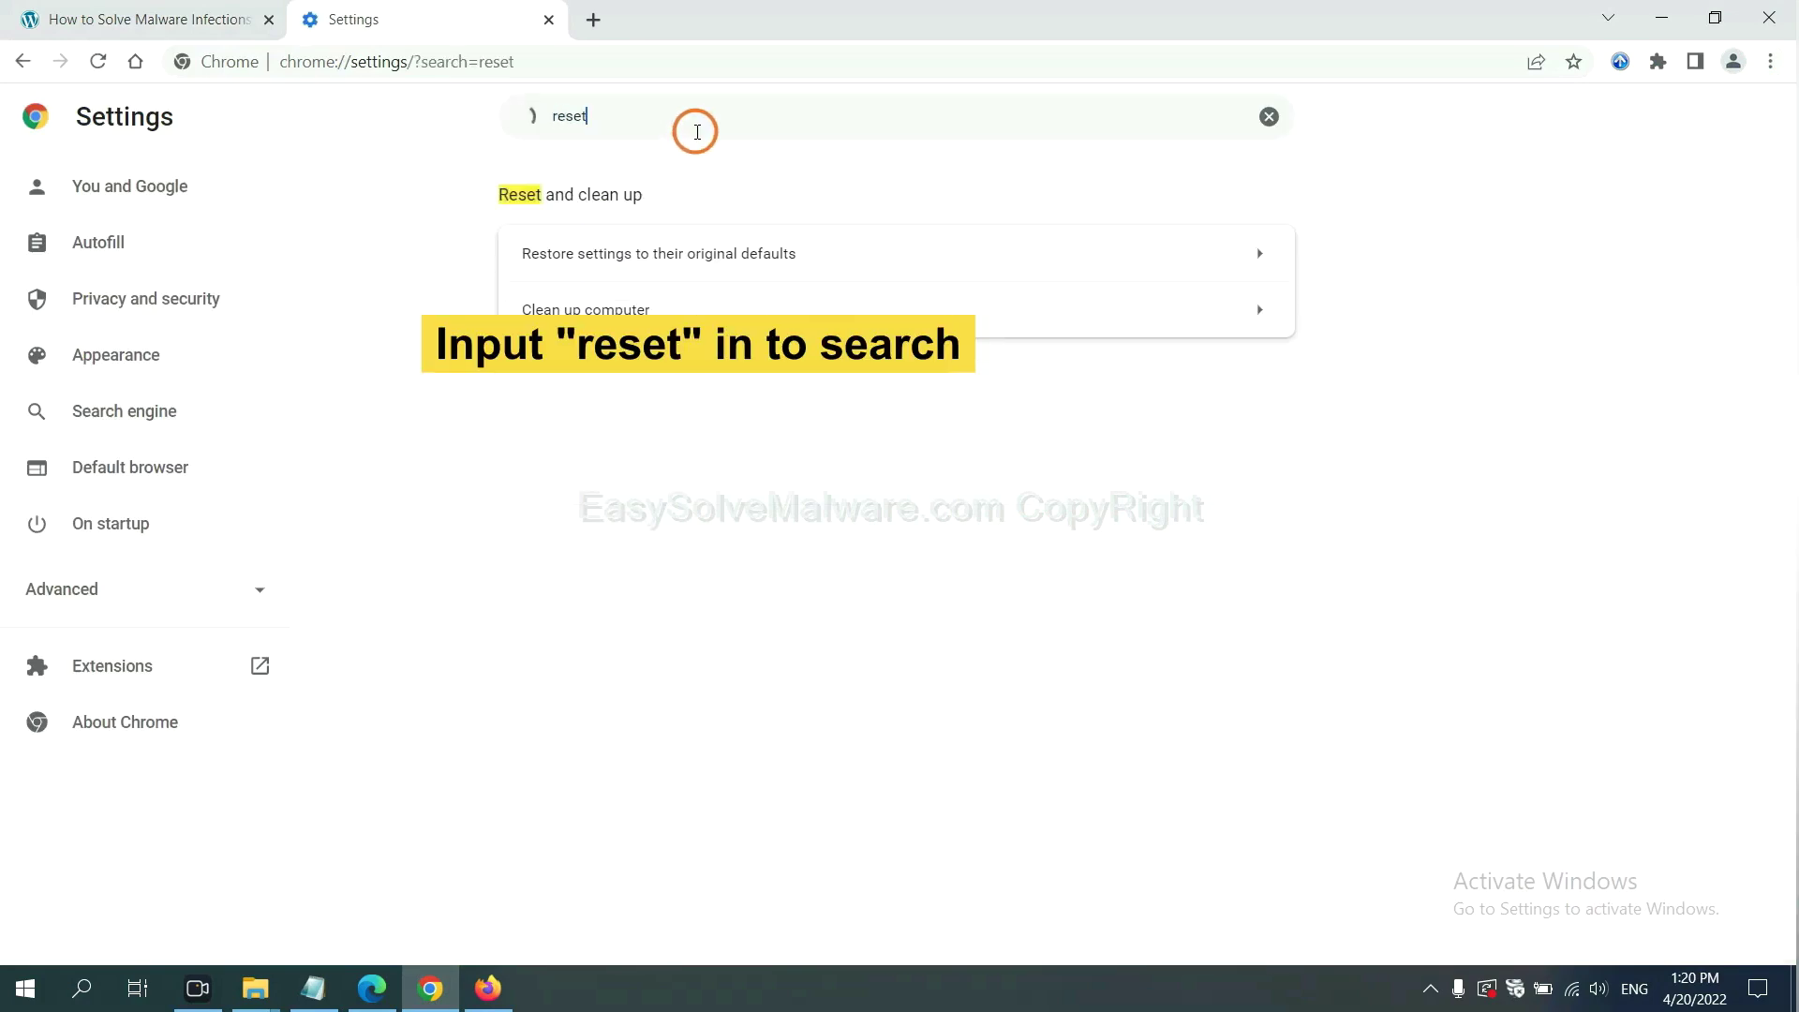
pyautogui.click(764, 251)
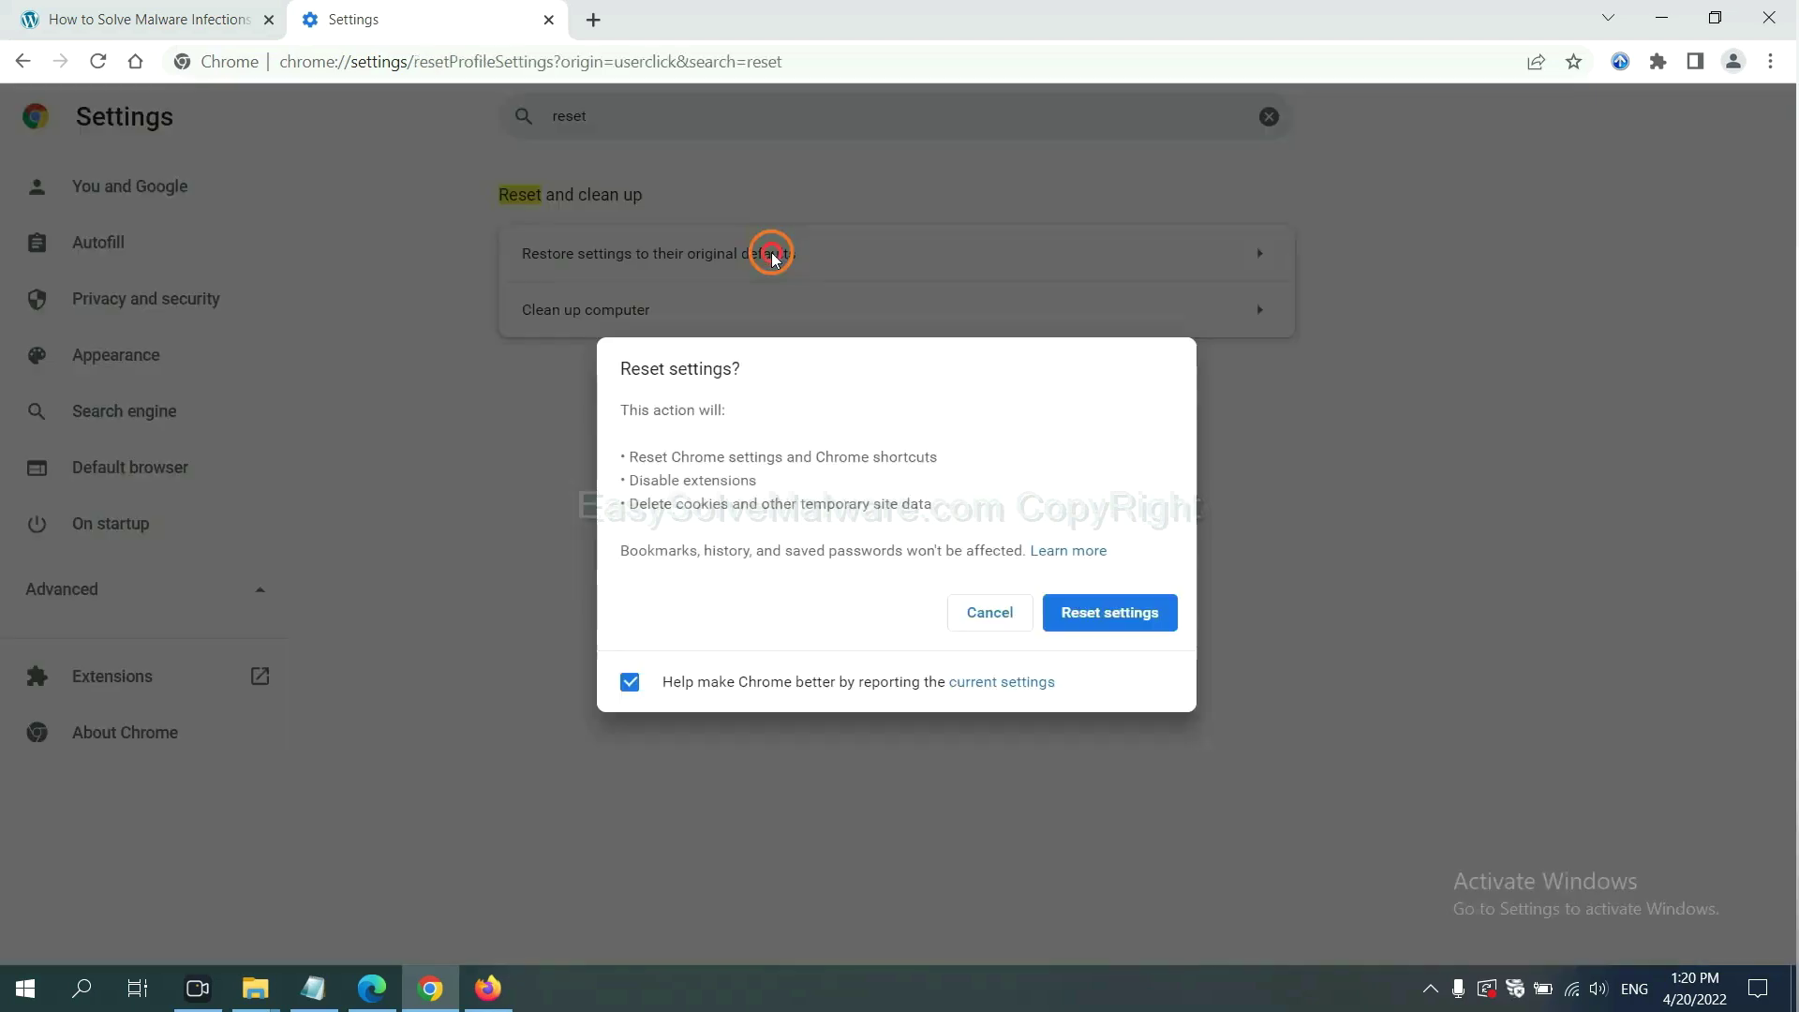
pyautogui.click(1114, 610)
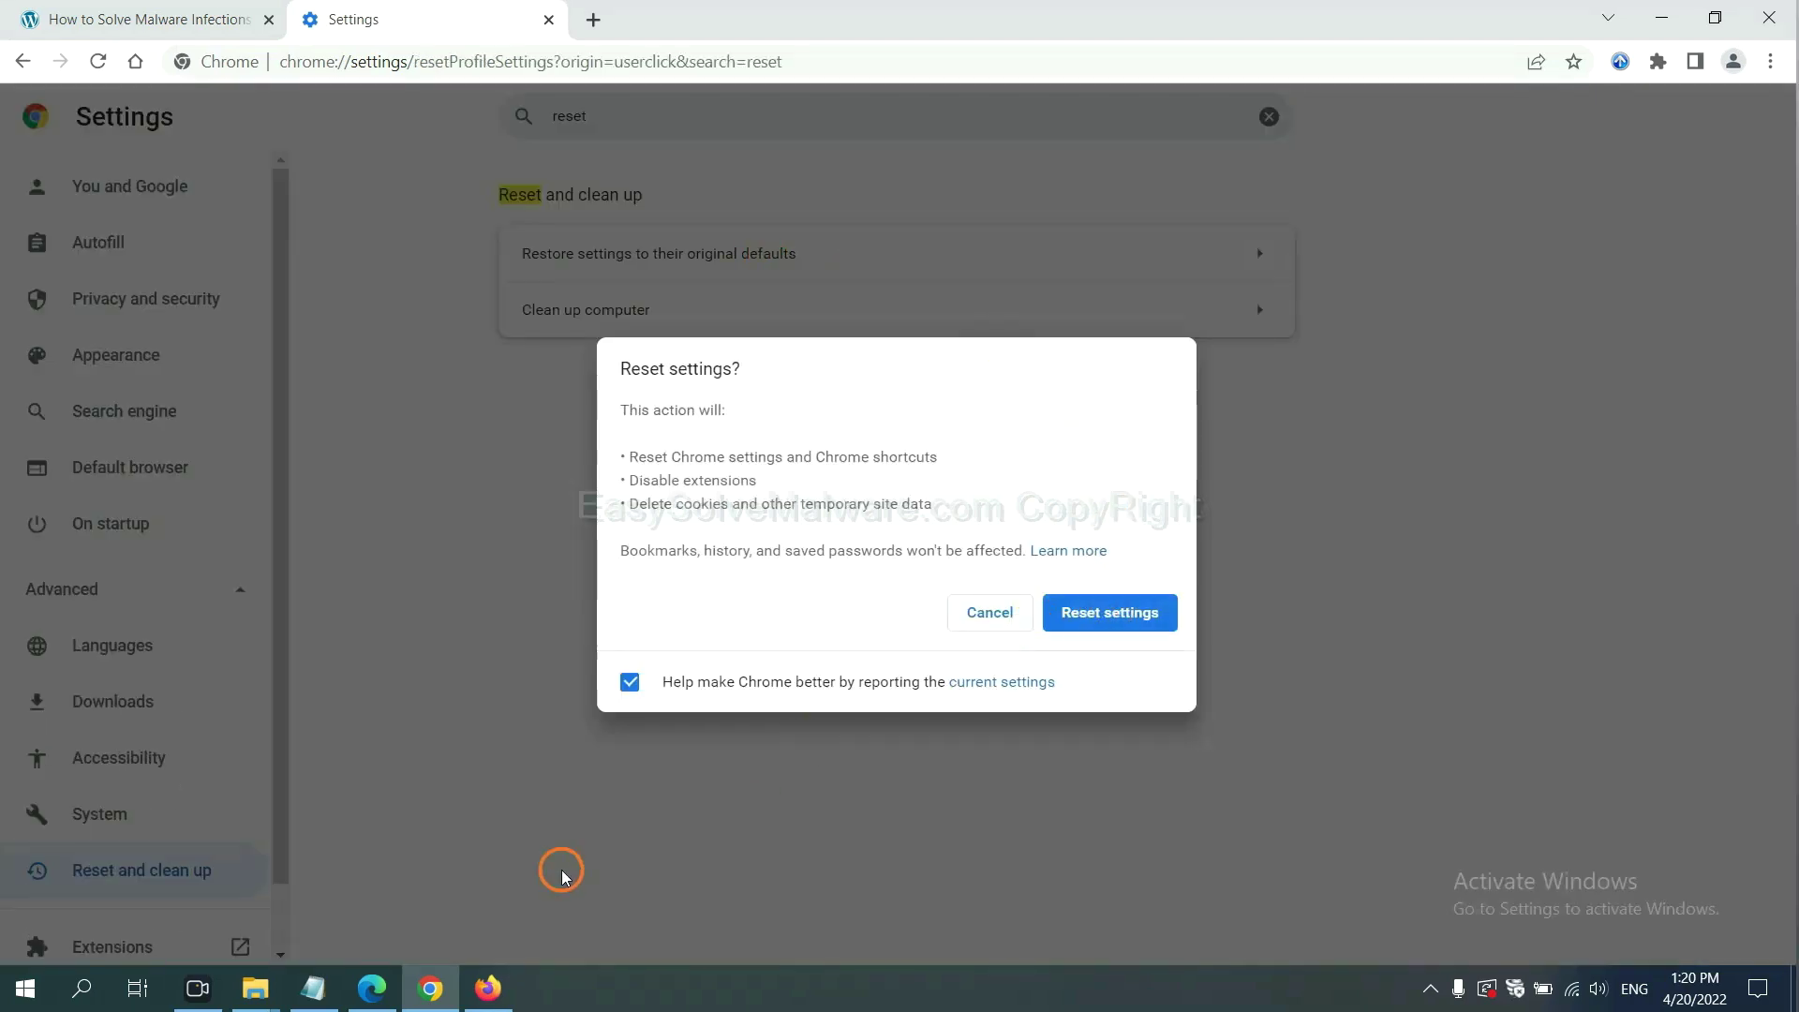
pyautogui.click(489, 987)
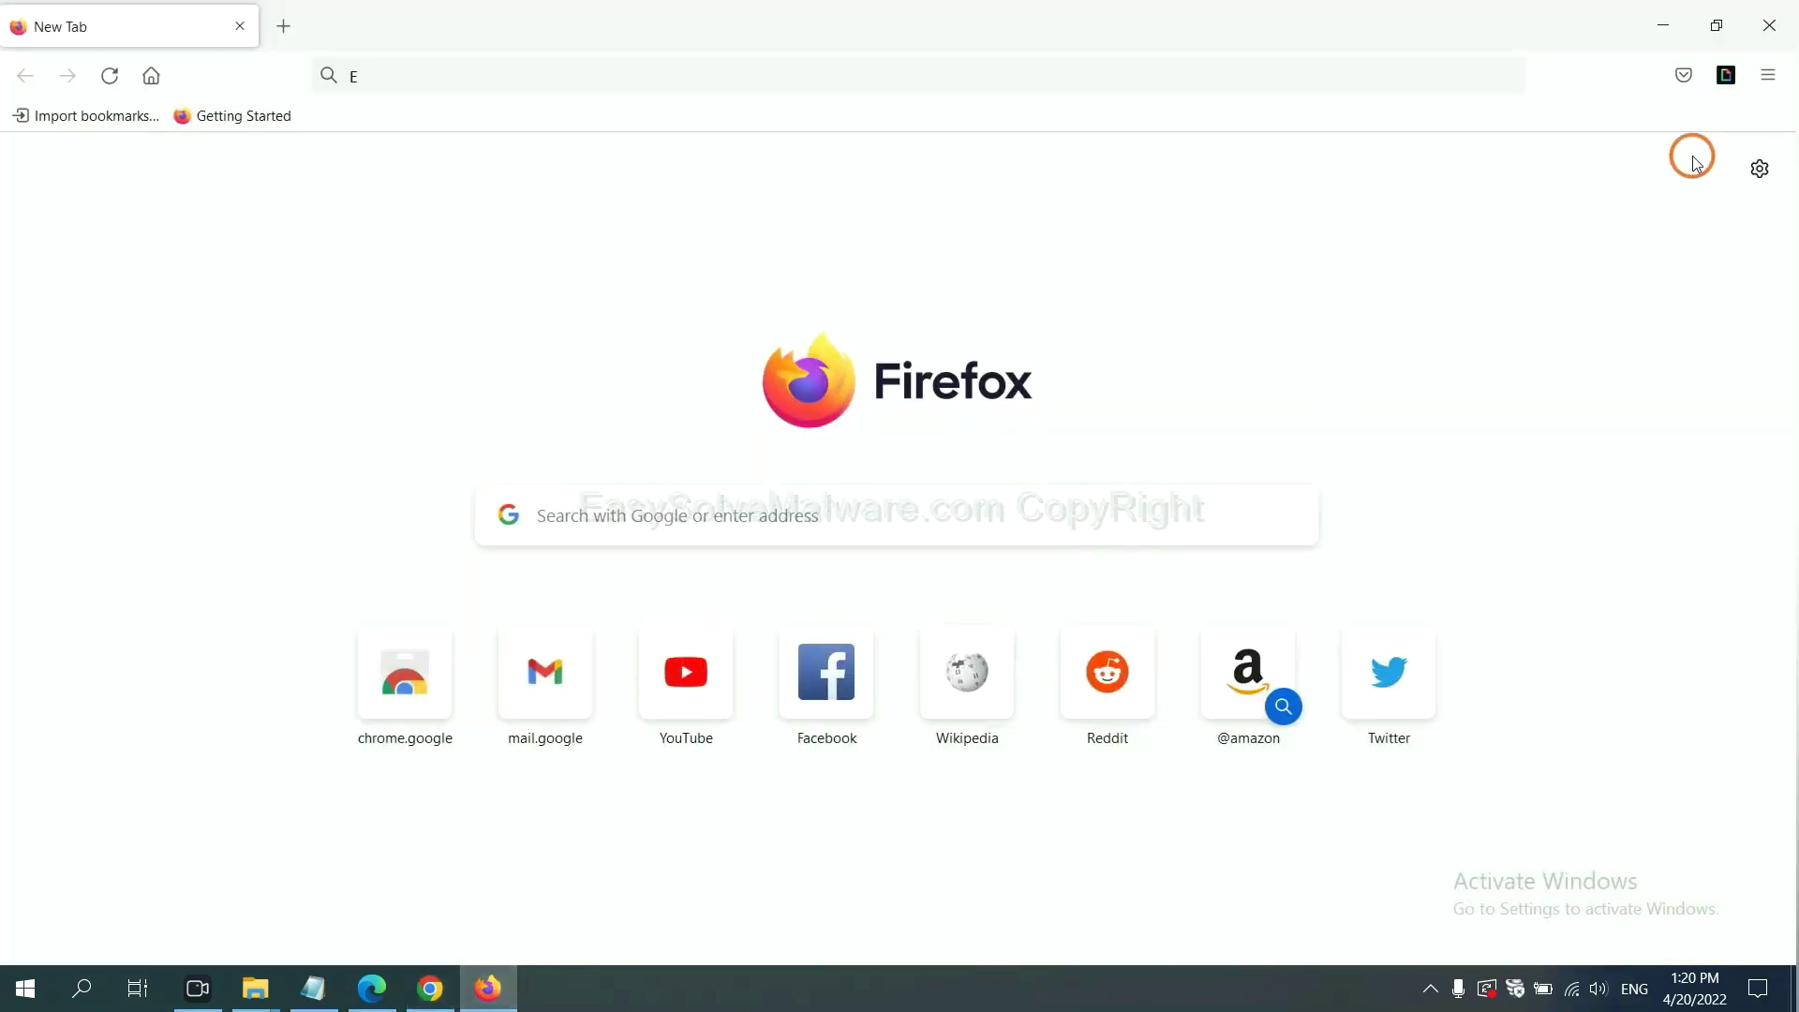
# Step: Refresh Firefox from Help > More troubleshooting information and confirm the Refresh Firefox prompt
pyautogui.click(1767, 81)
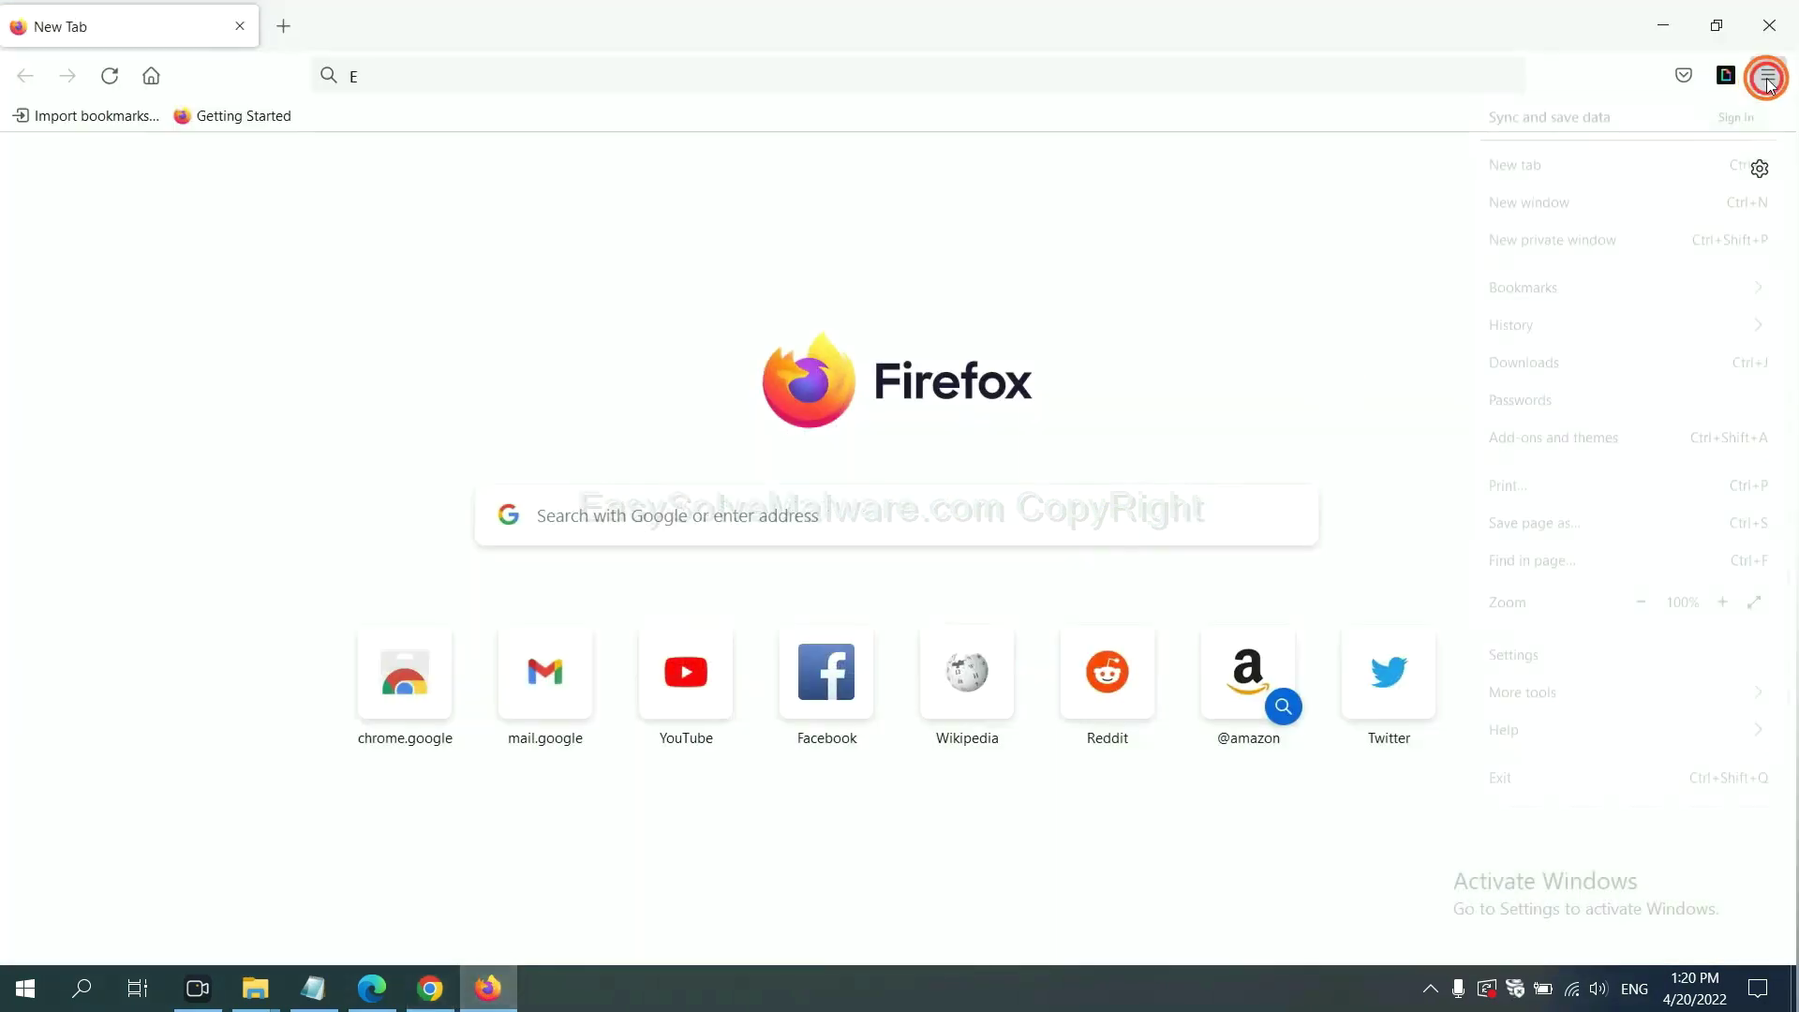
pyautogui.click(1544, 731)
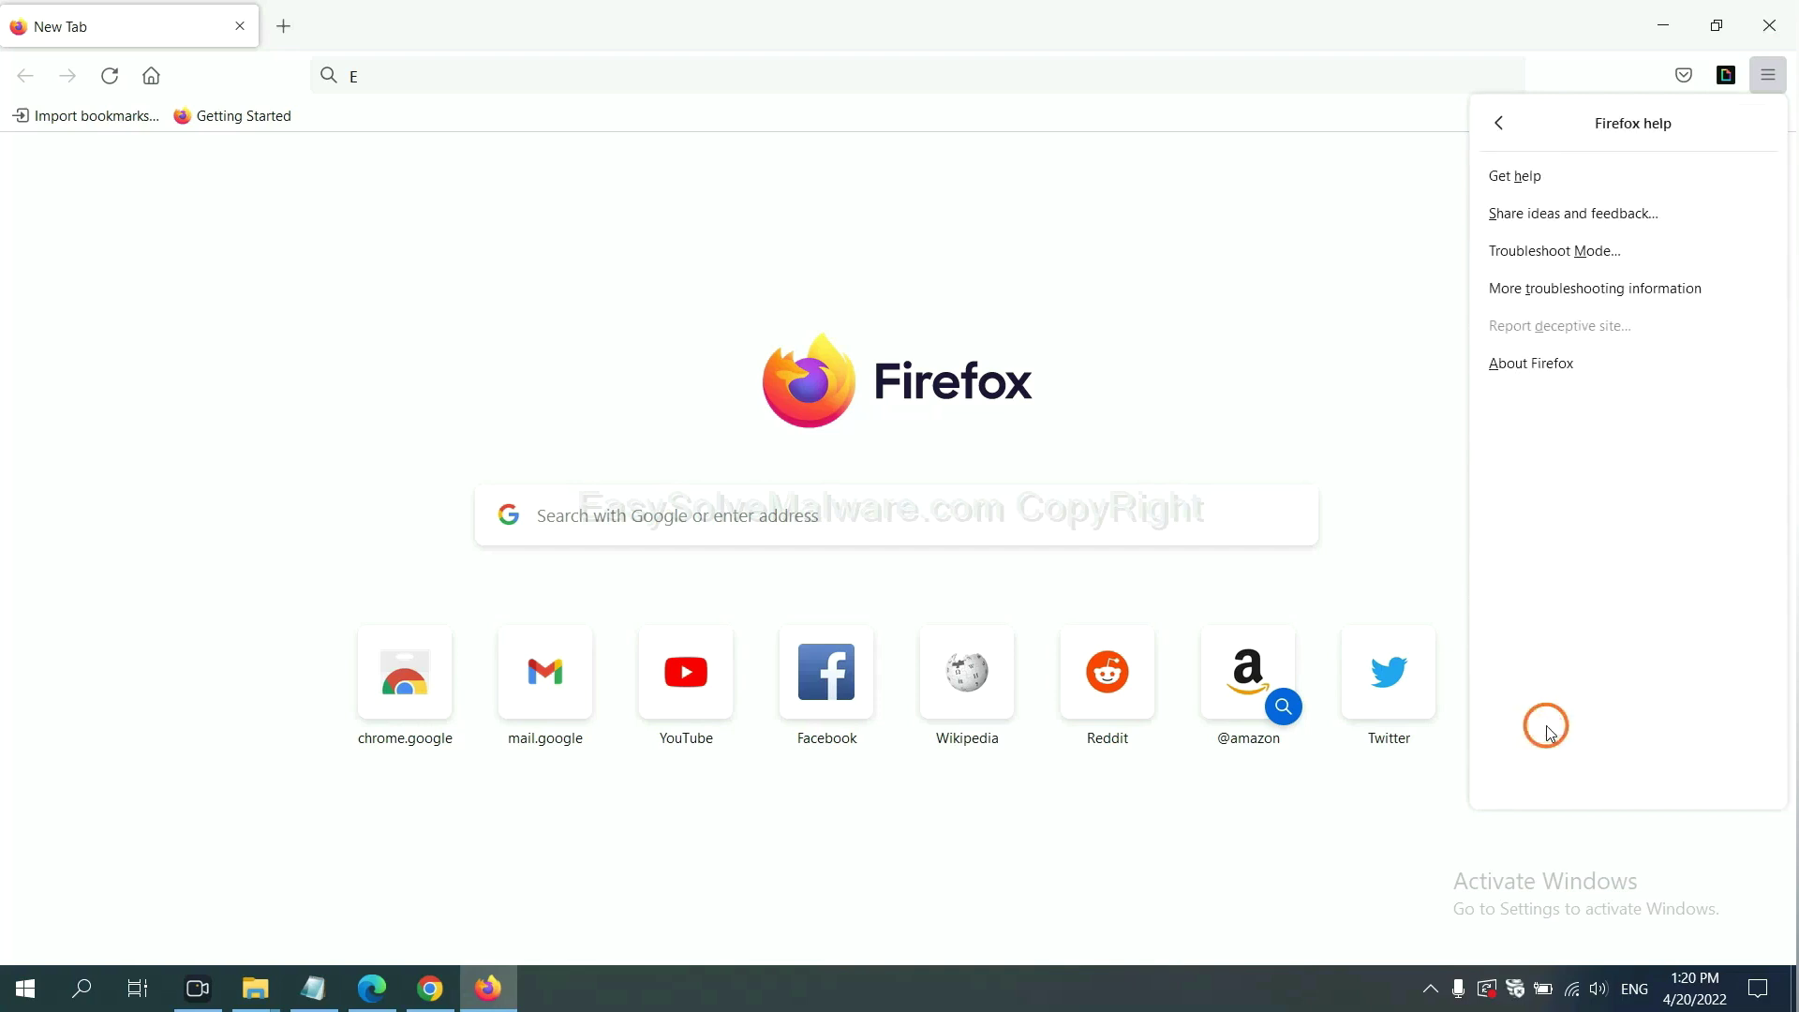
pyautogui.click(1579, 296)
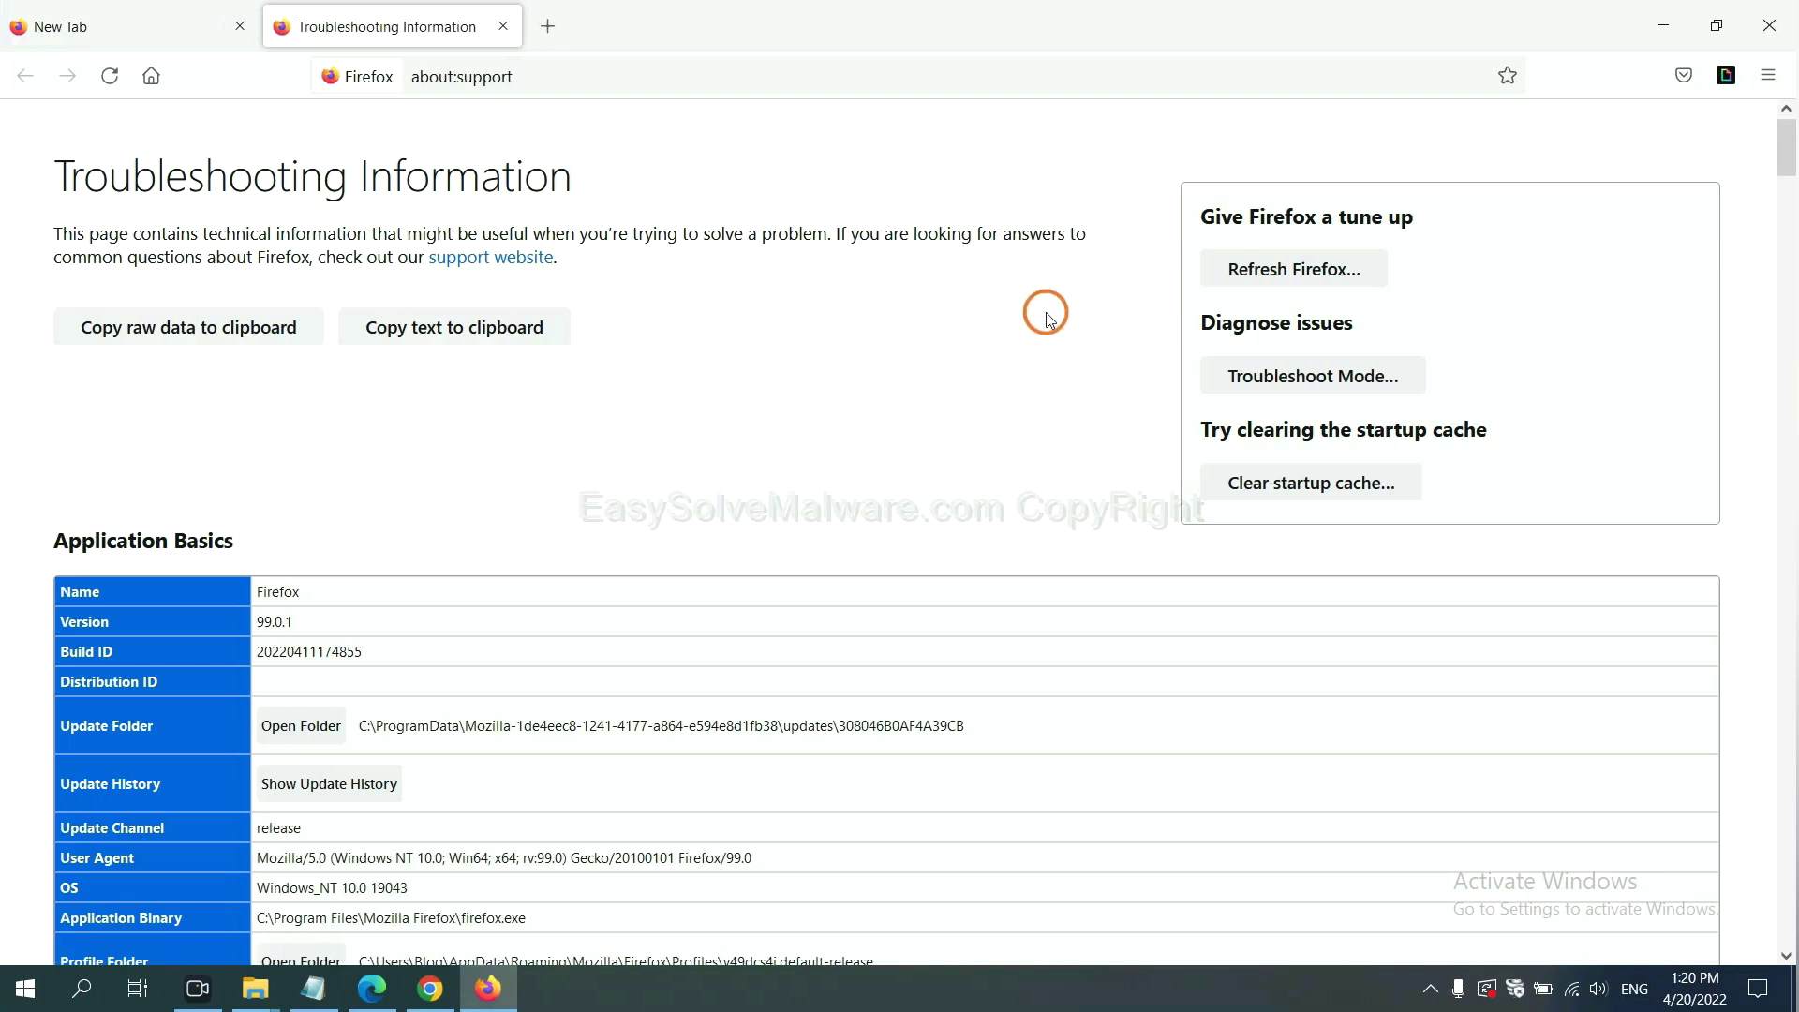
pyautogui.click(1262, 278)
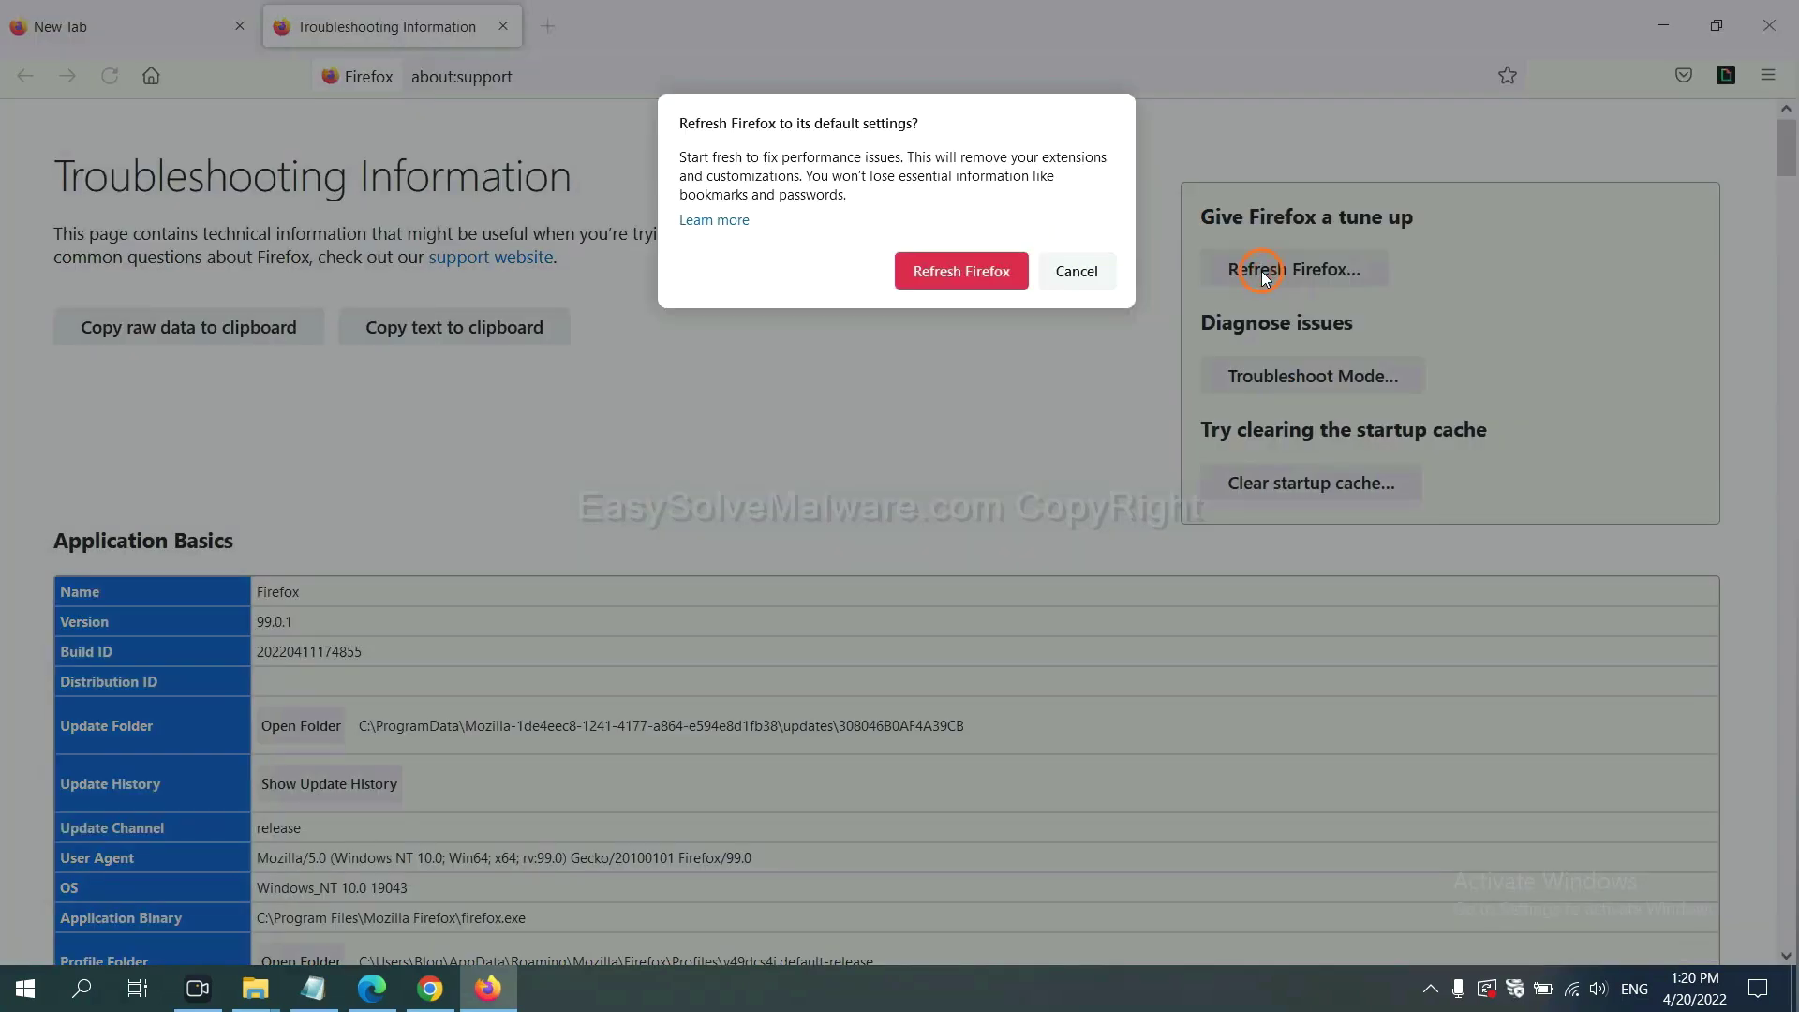
pyautogui.click(975, 281)
# Step: Search Edge's settings for 'reset' and open Restore settings to their default values
pyautogui.click(372, 989)
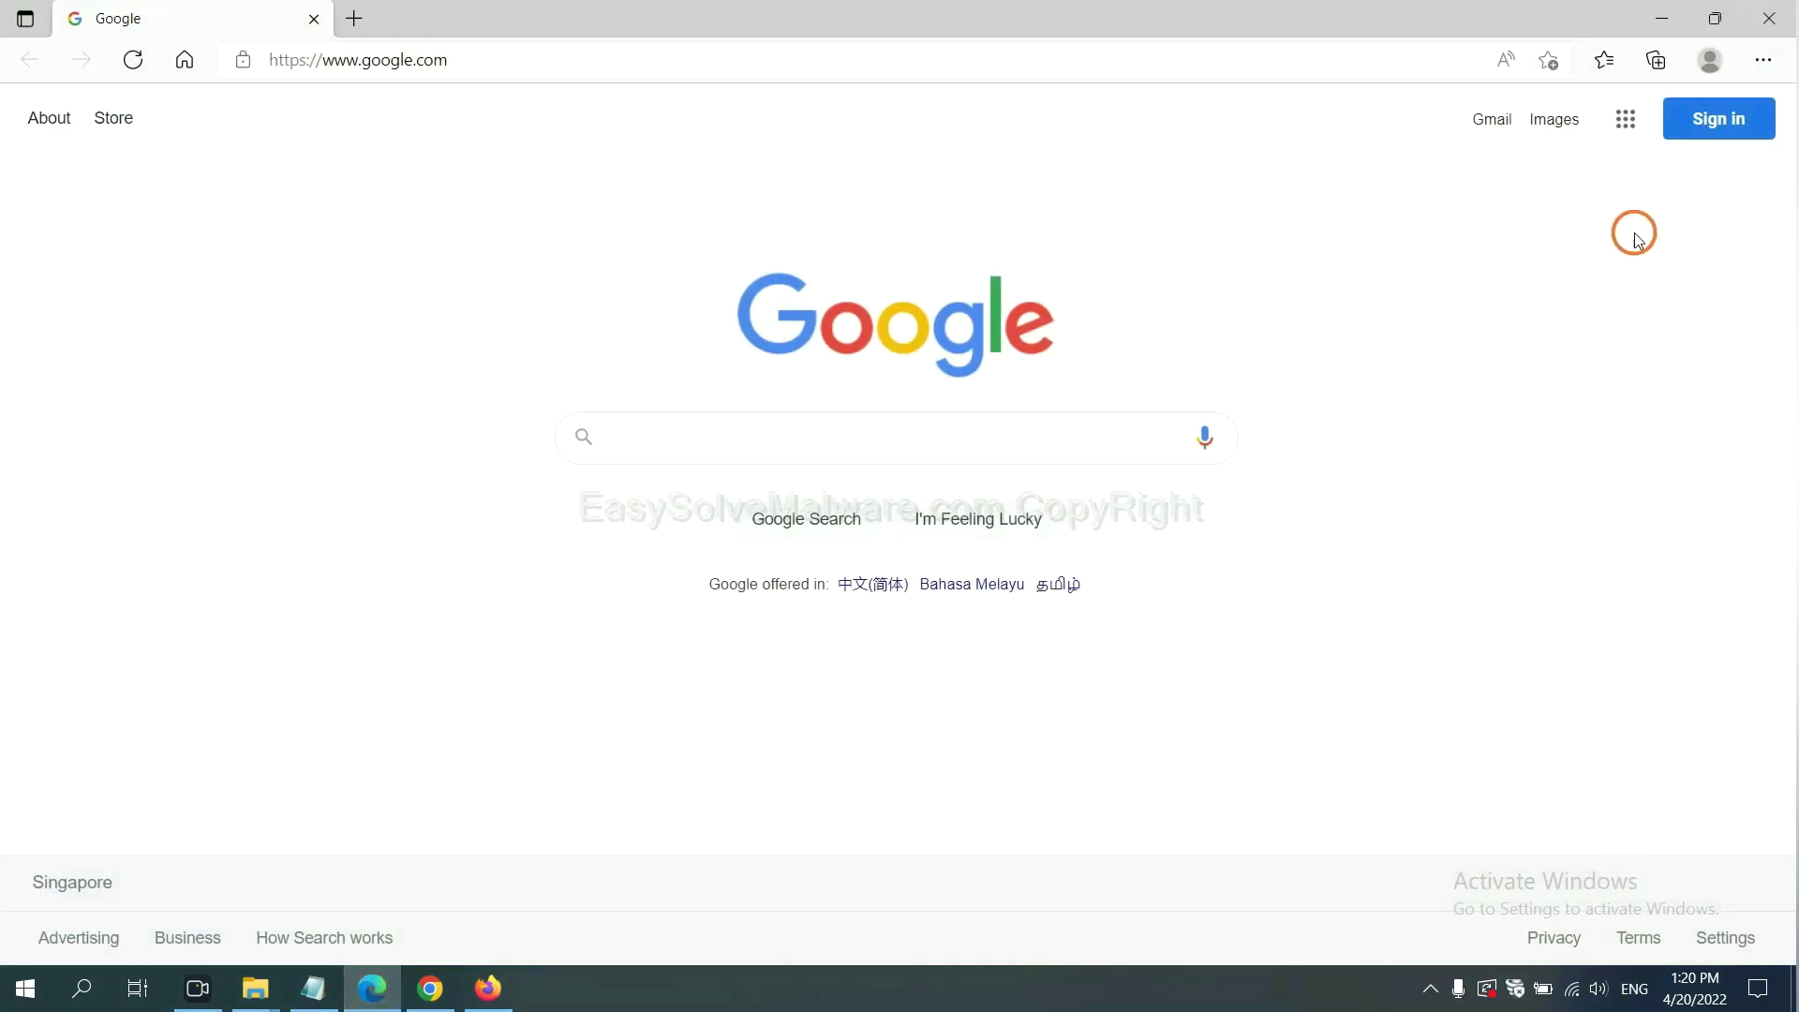
pyautogui.click(1762, 62)
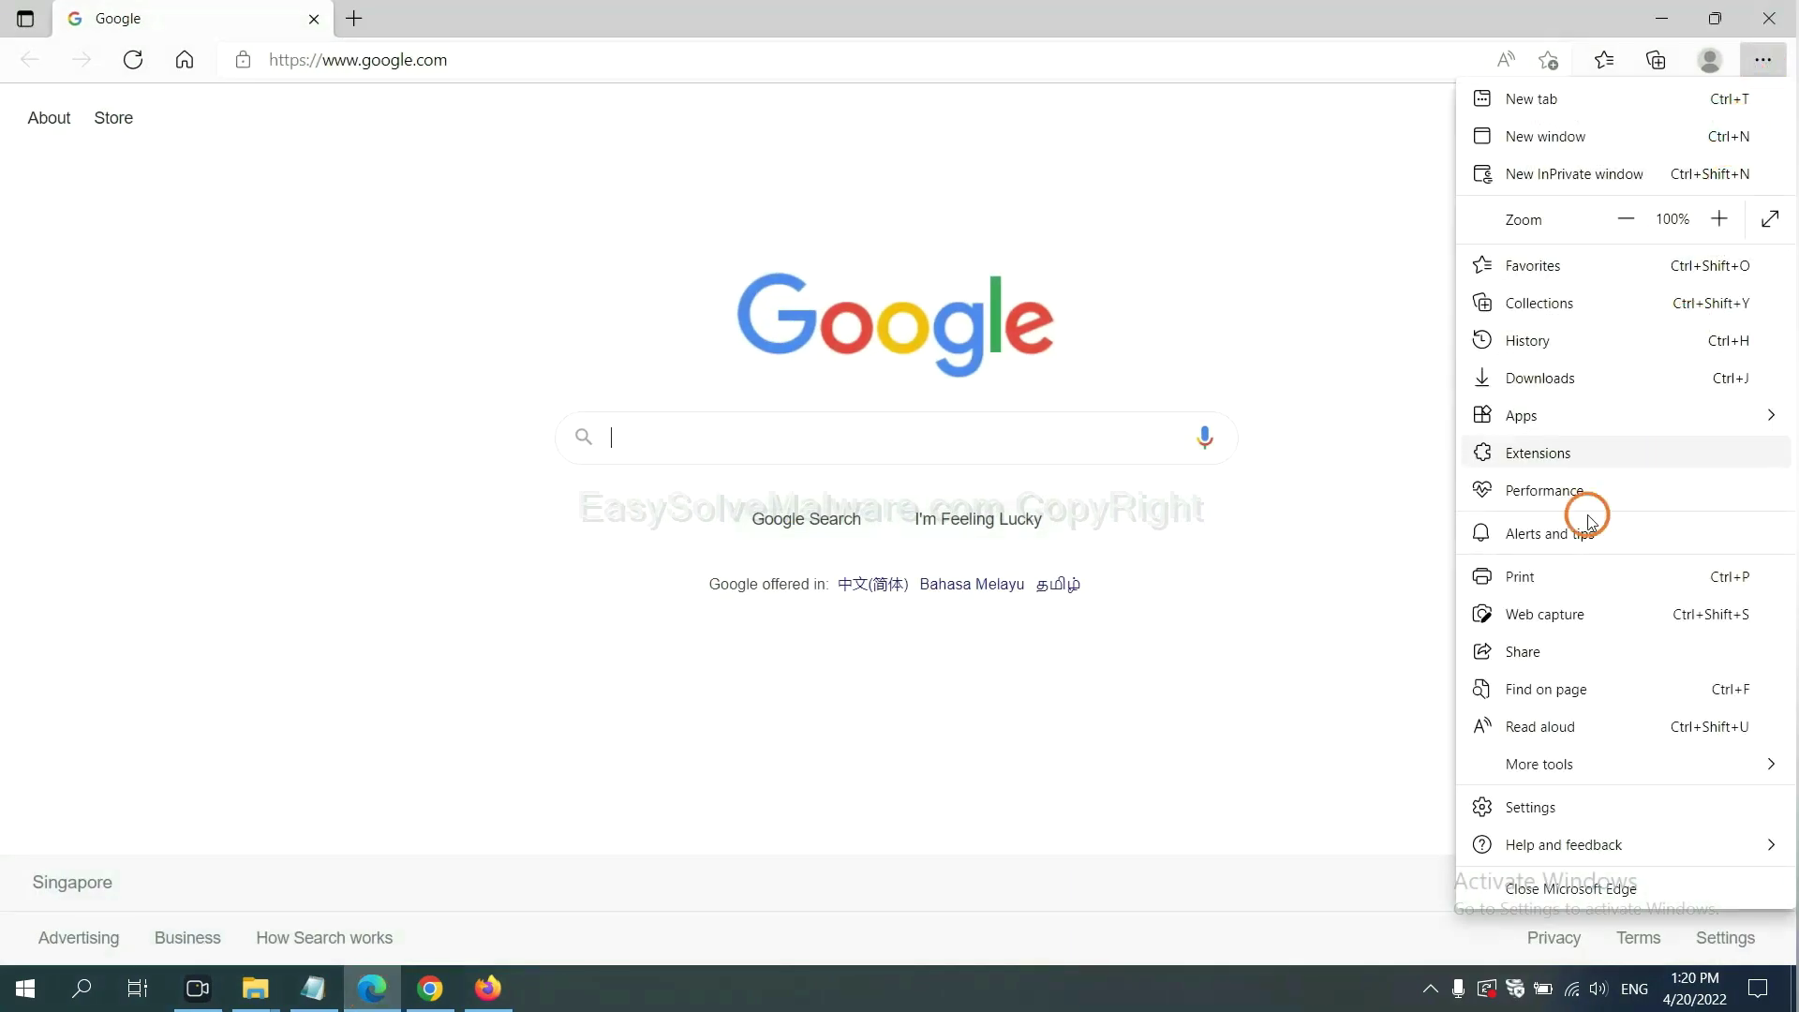
pyautogui.click(1537, 808)
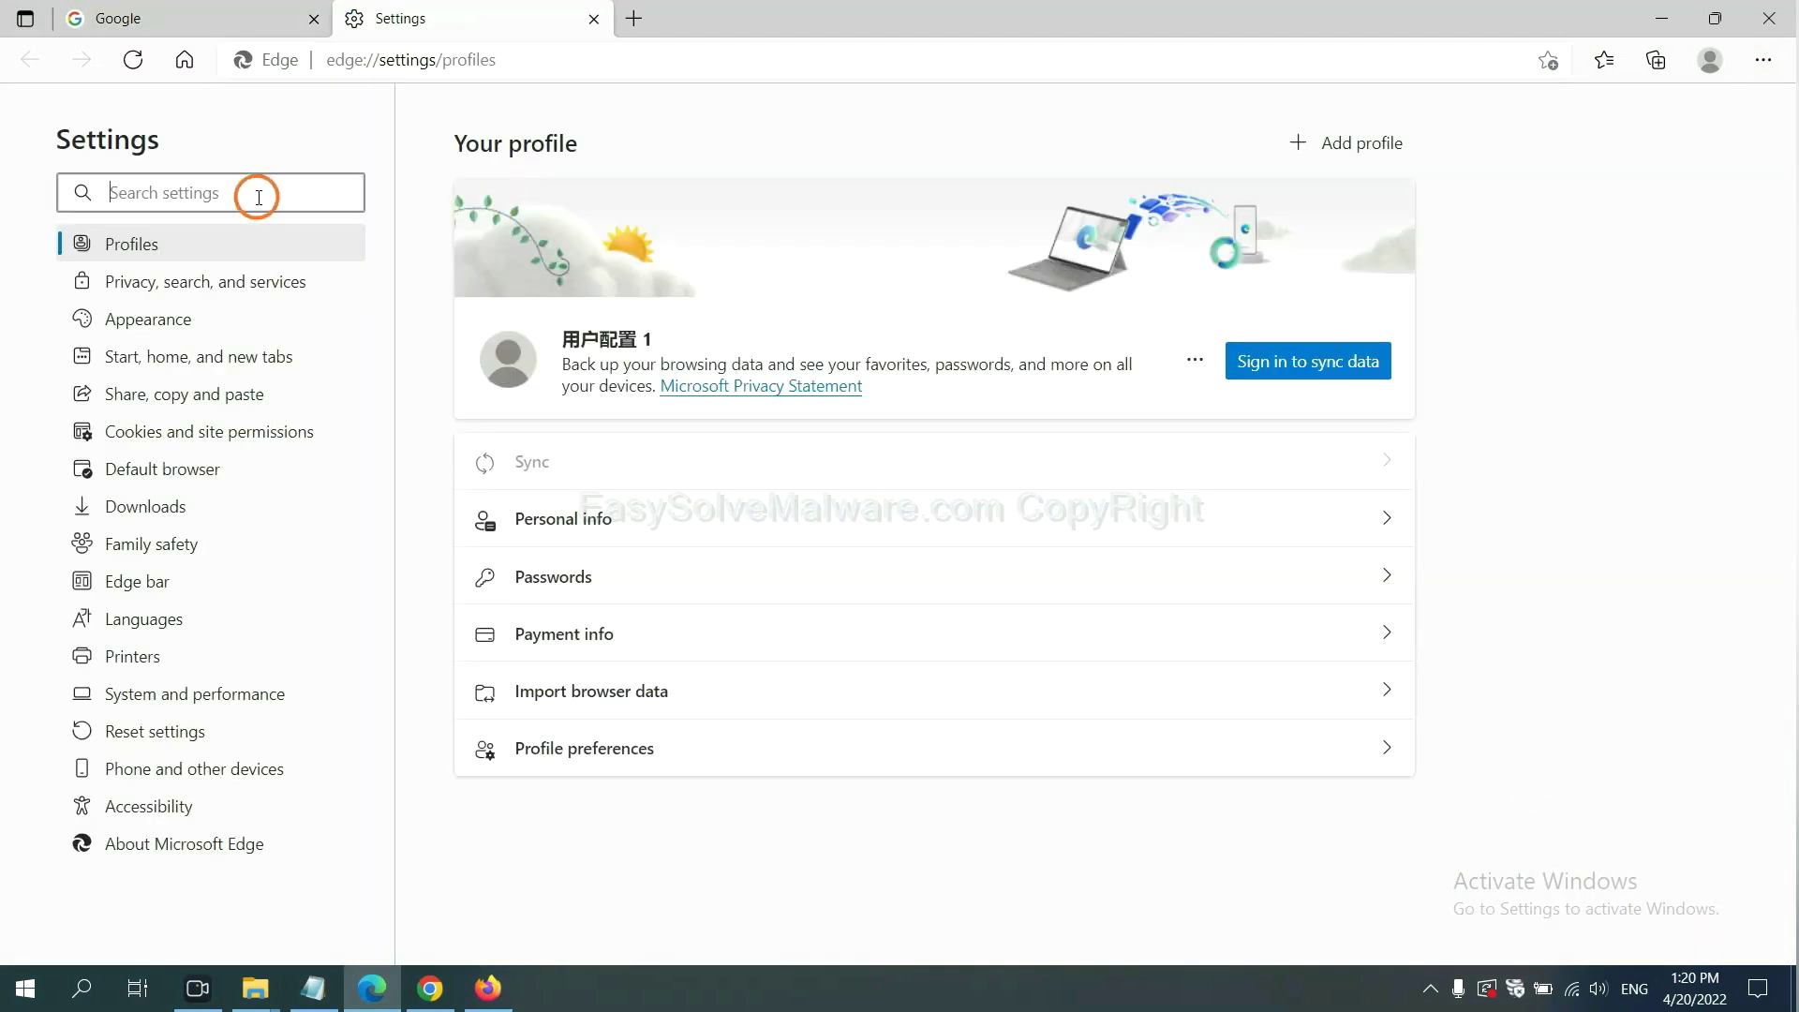
pyautogui.write('reset')
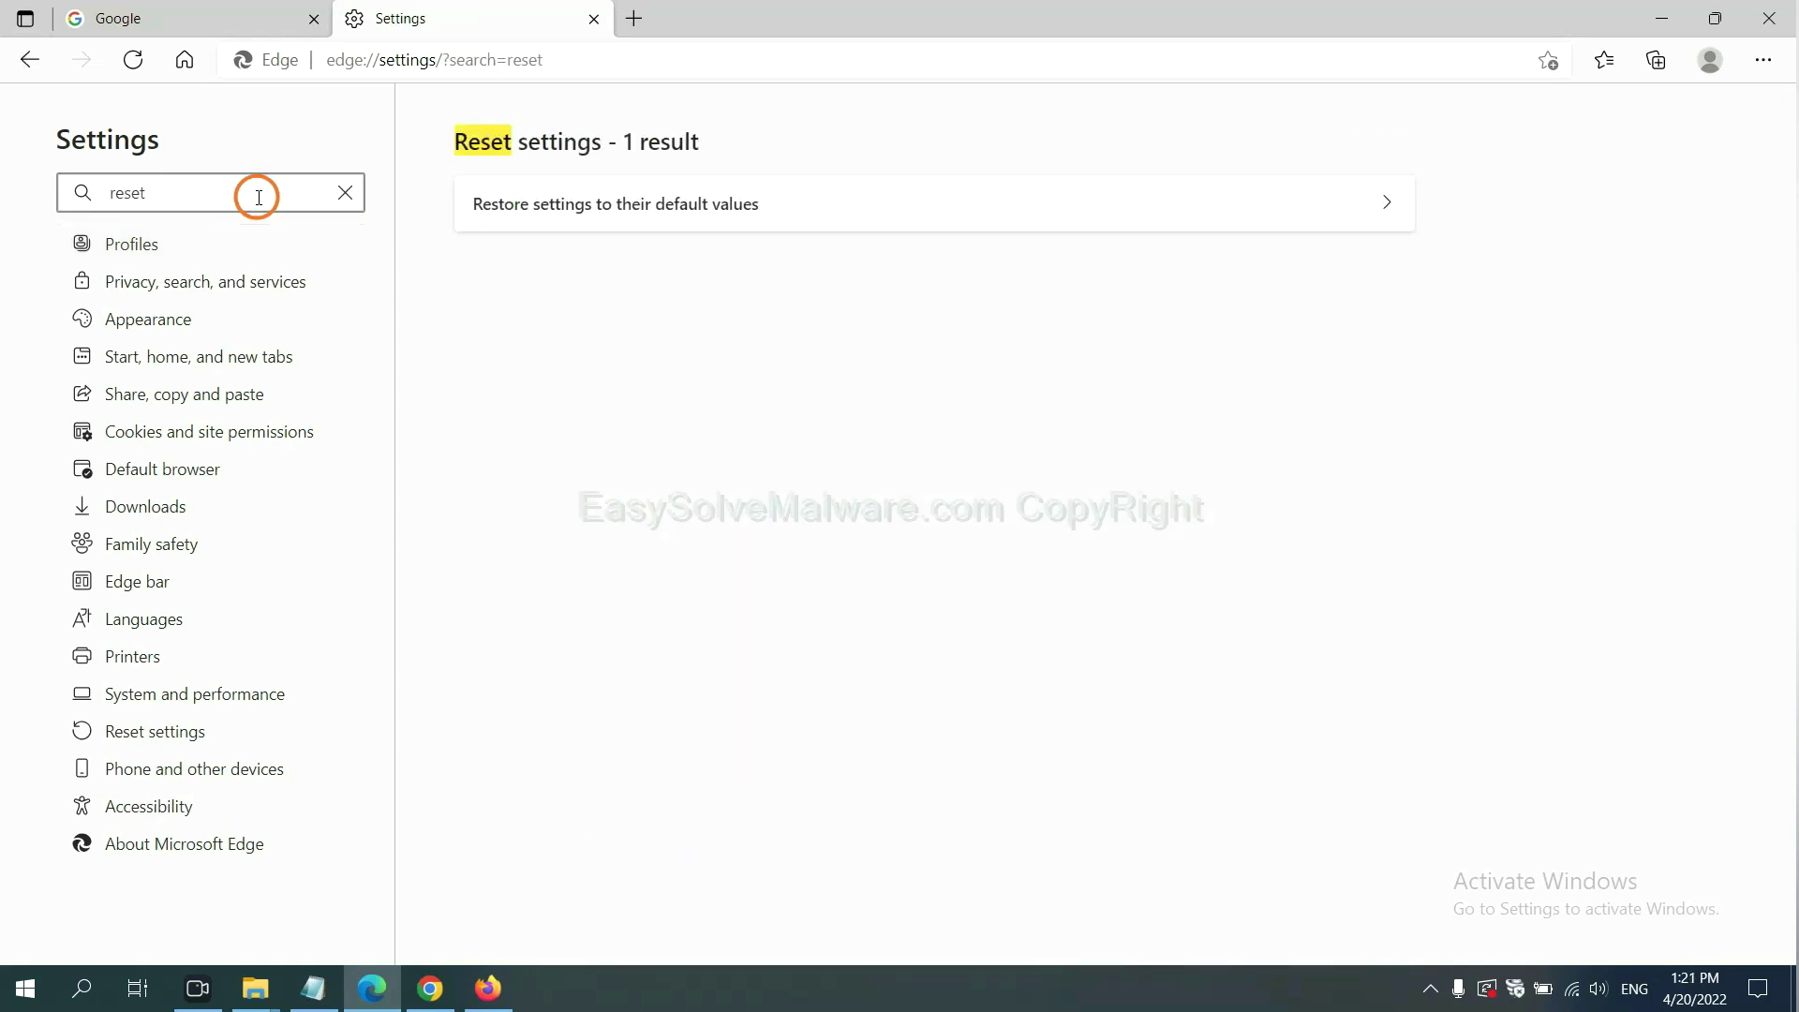
pyautogui.click(627, 201)
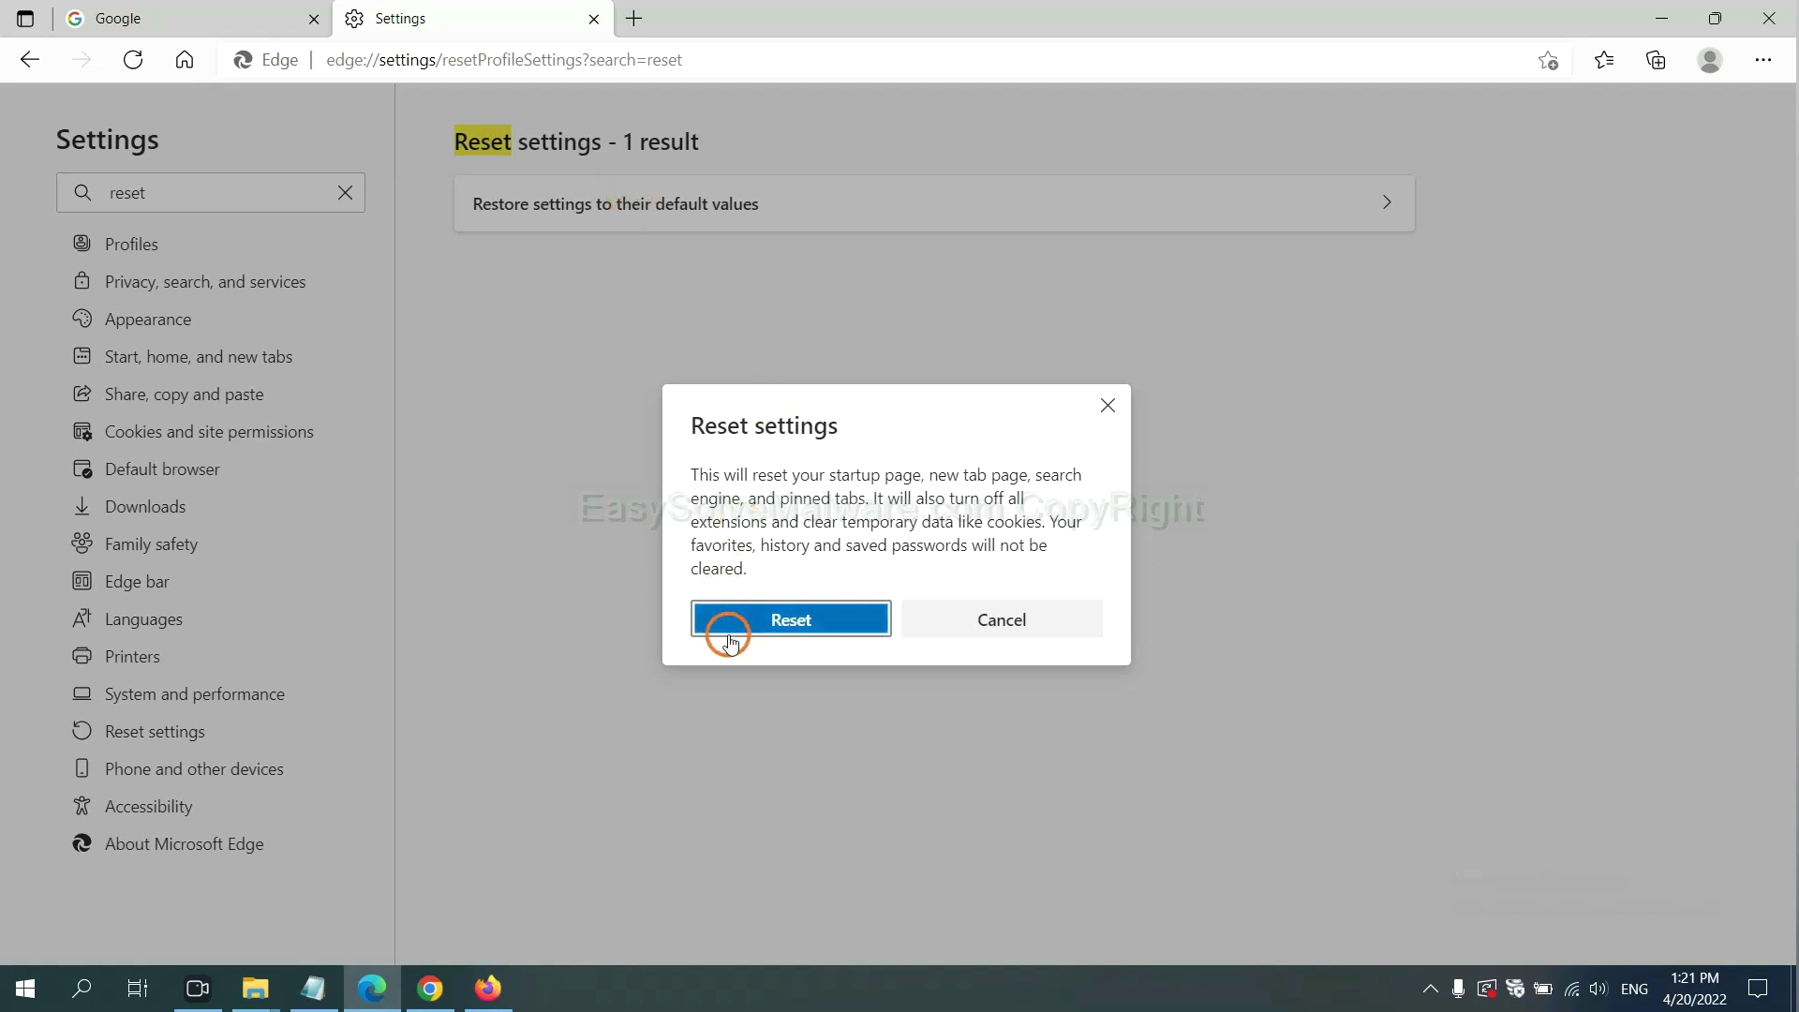